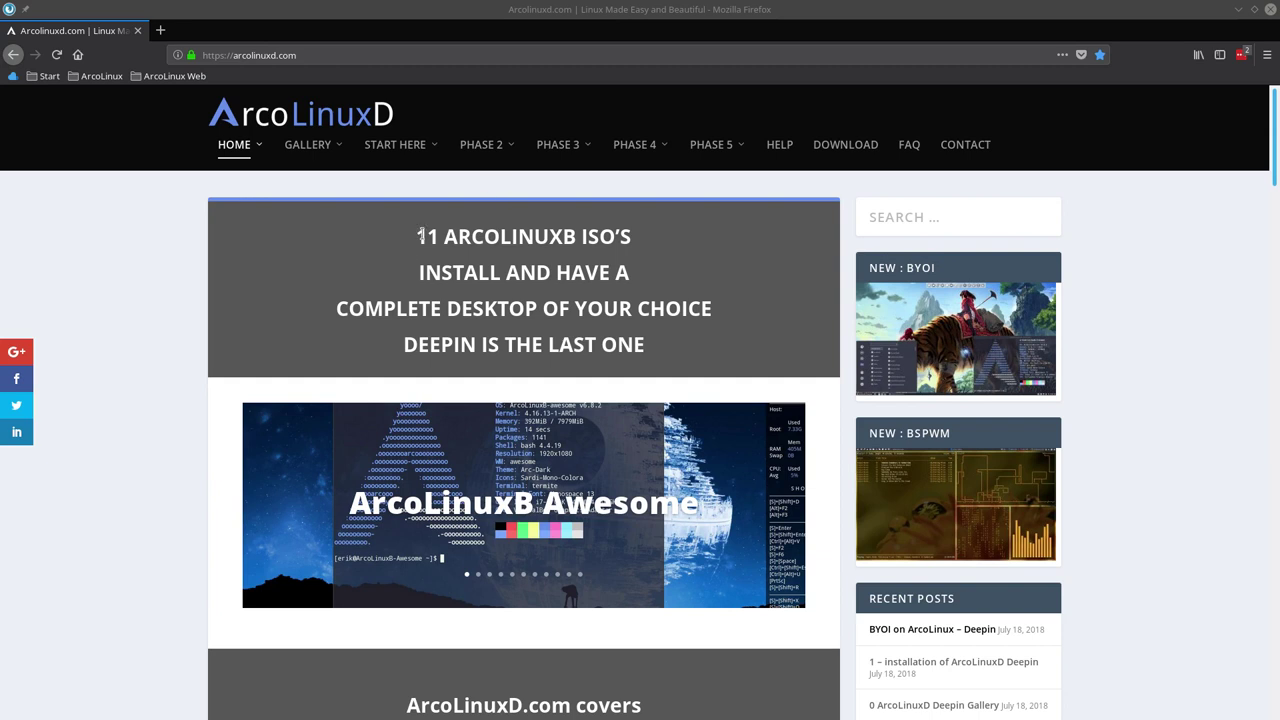
# From the ArcoLinuxD home page, open the BYOI – Vision article under PHASE 4.
pyautogui.moveTo(427, 237); pyautogui.dragTo(624, 250)
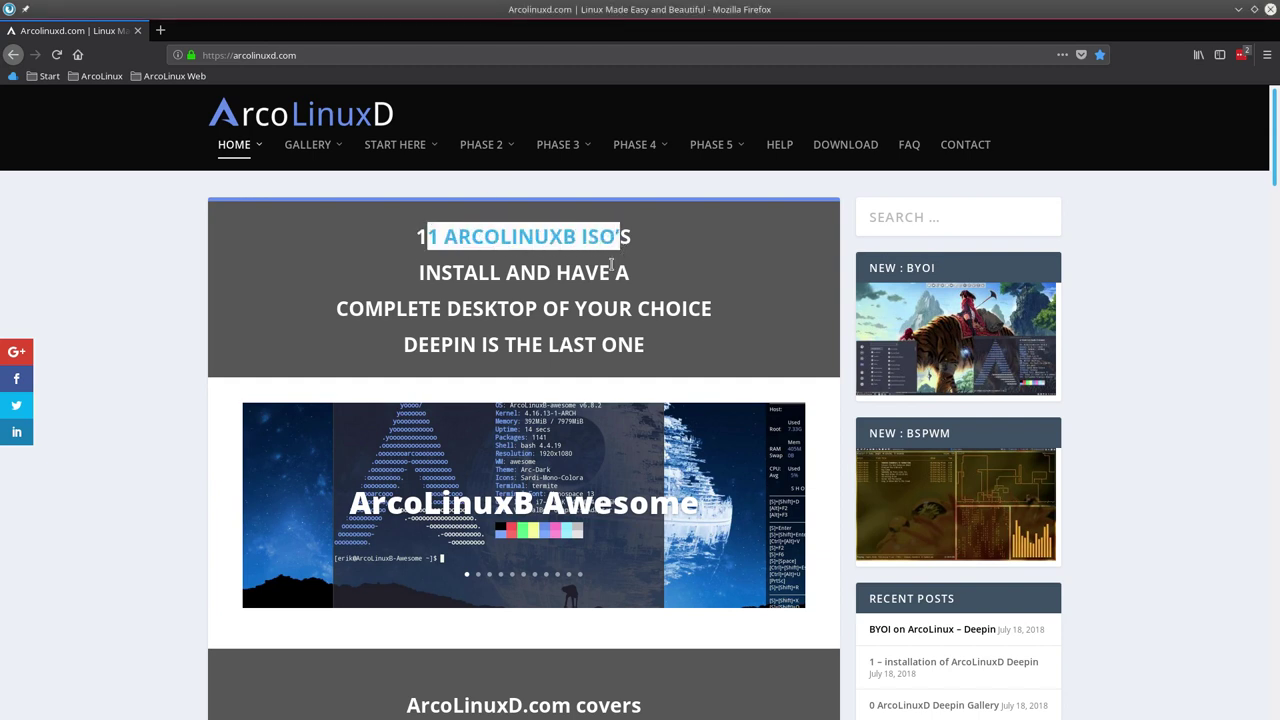
pyautogui.click(511, 577)
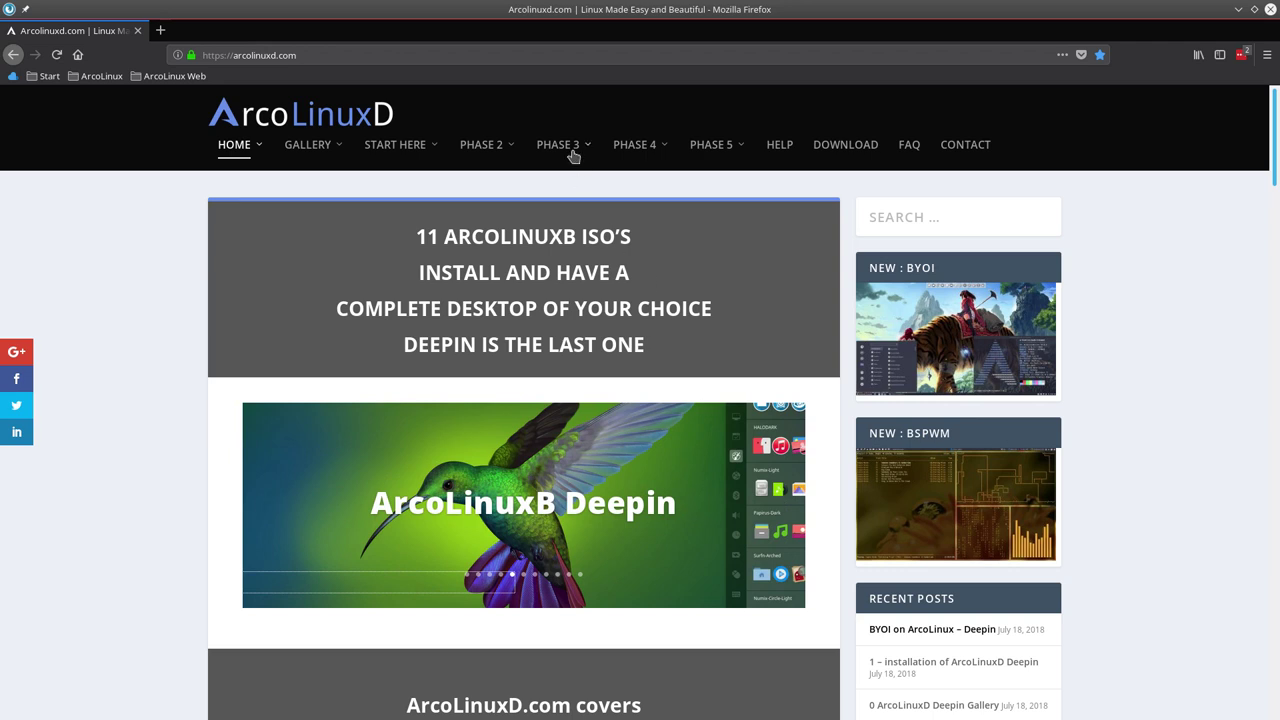
pyautogui.moveTo(577, 148)
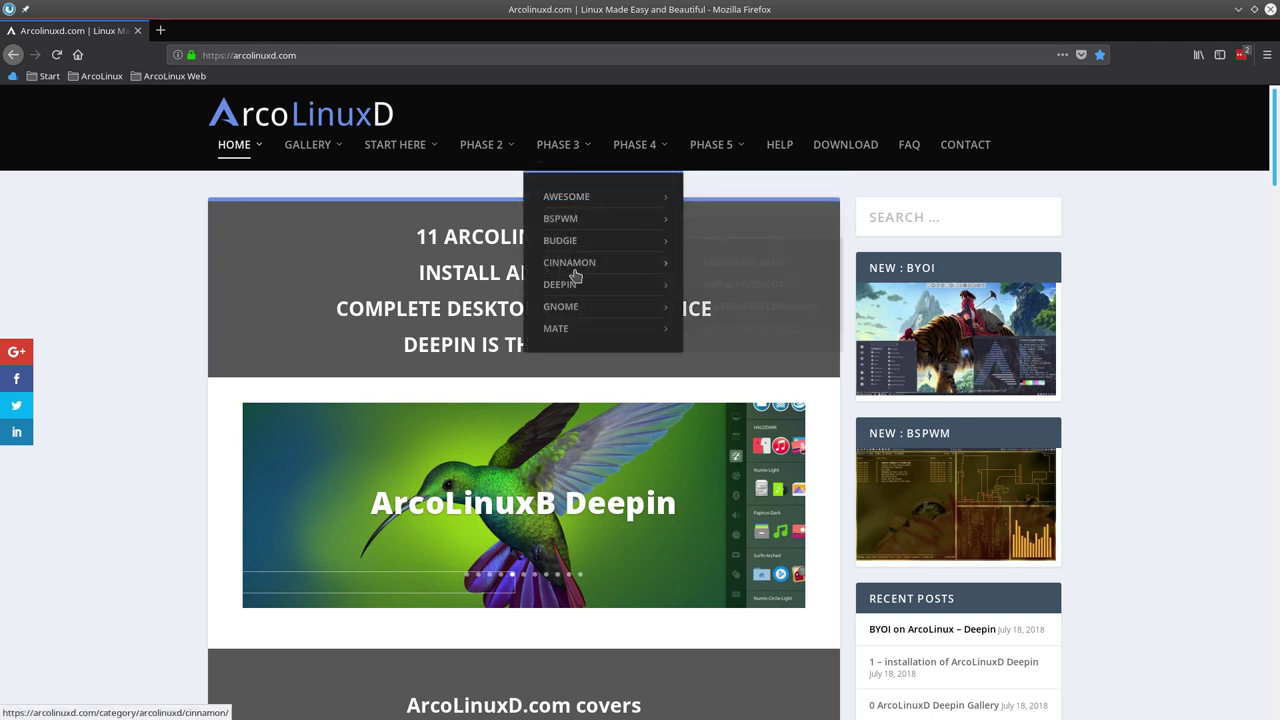
pyautogui.moveTo(568, 286)
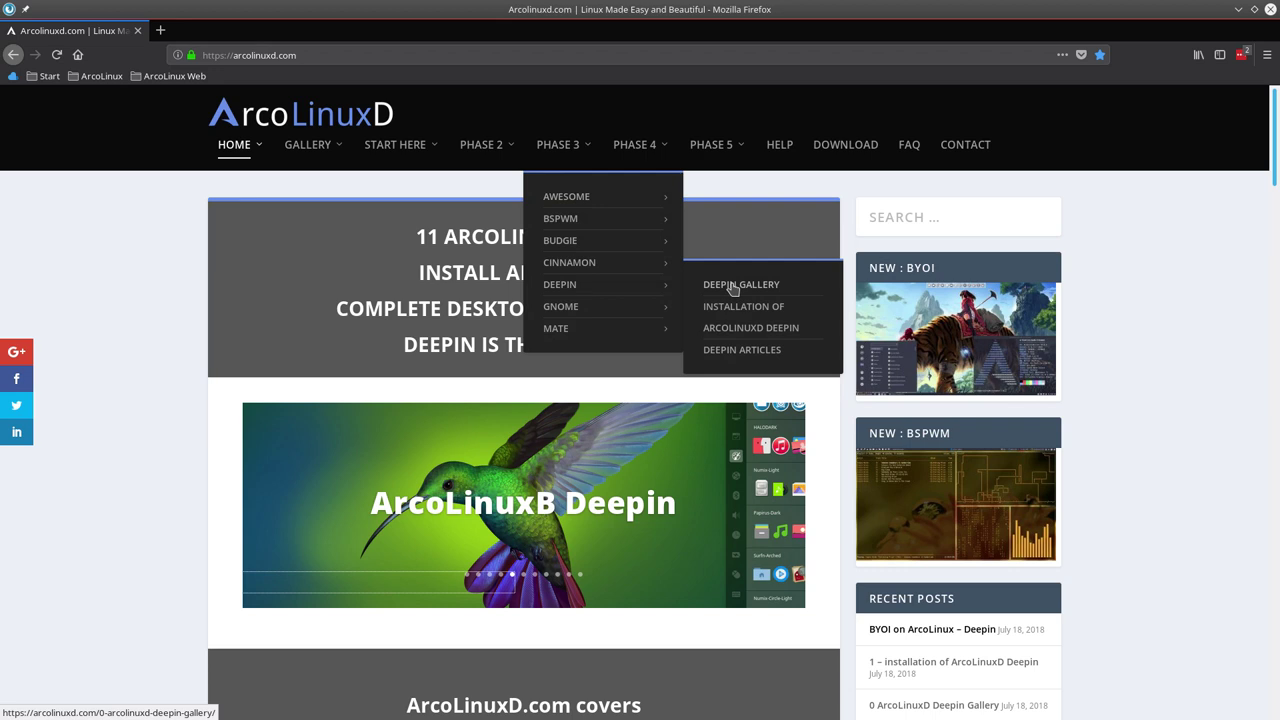
pyautogui.moveTo(645, 148)
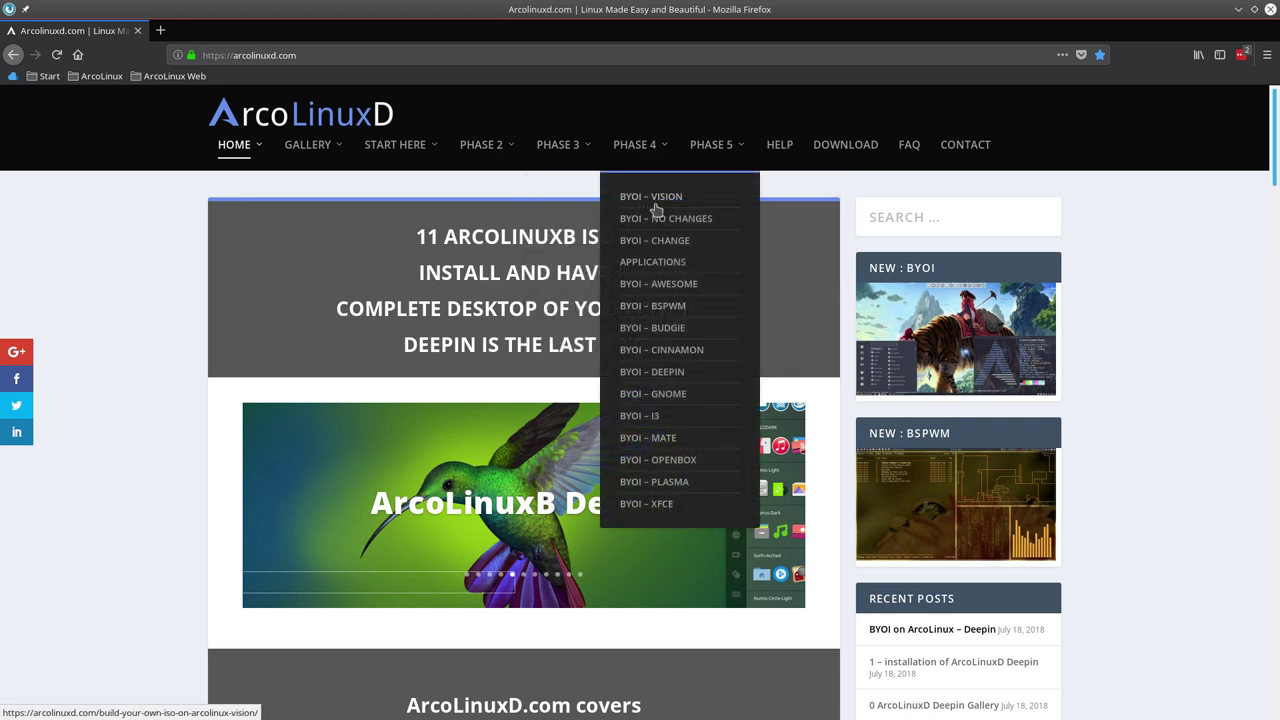
pyautogui.click(654, 199)
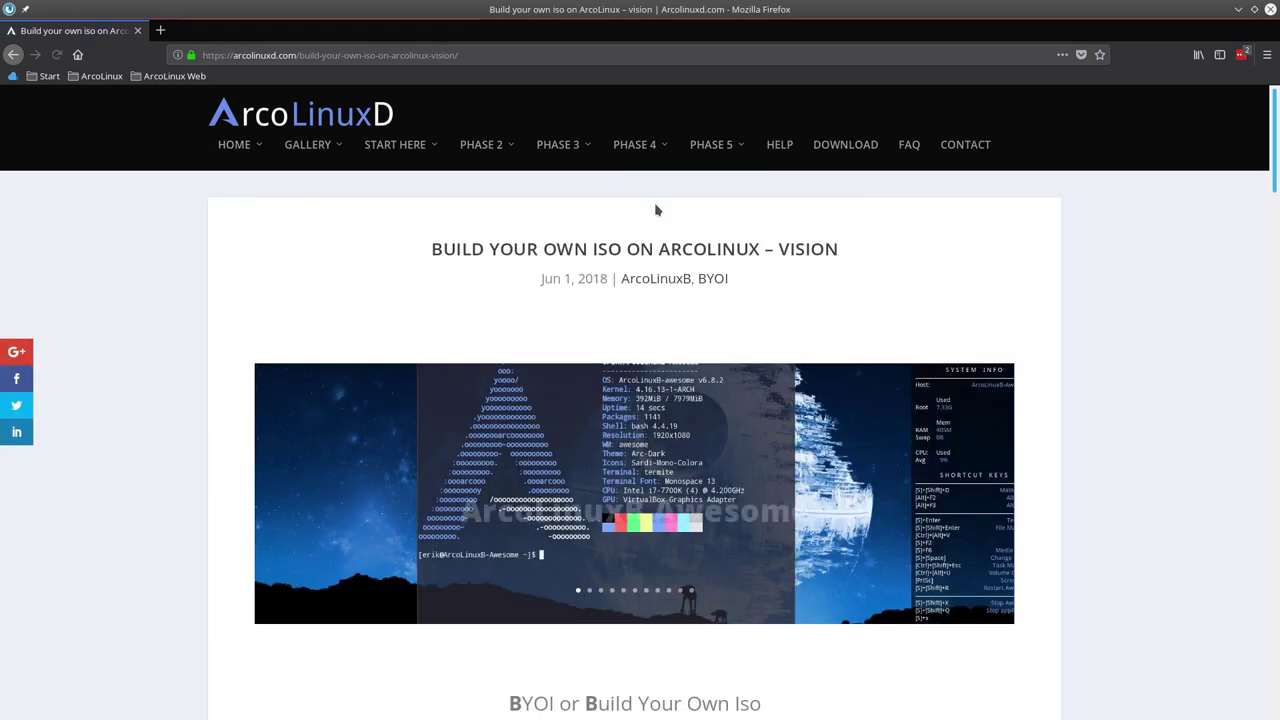
# Read the Vision article, highlighting the browsers remark and FULL CONTROL line, then open BYOI – No Changes.
pyautogui.scroll(-1, 462, 268)
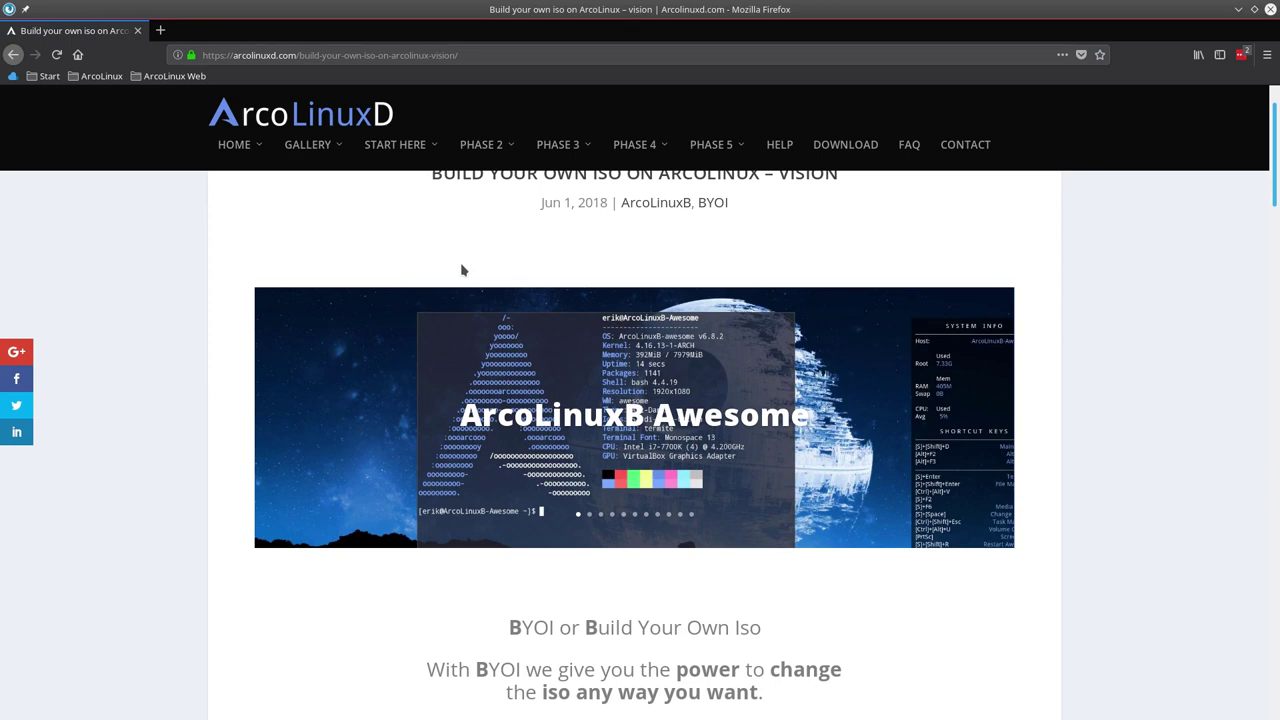
pyautogui.scroll(-5, 462, 269)
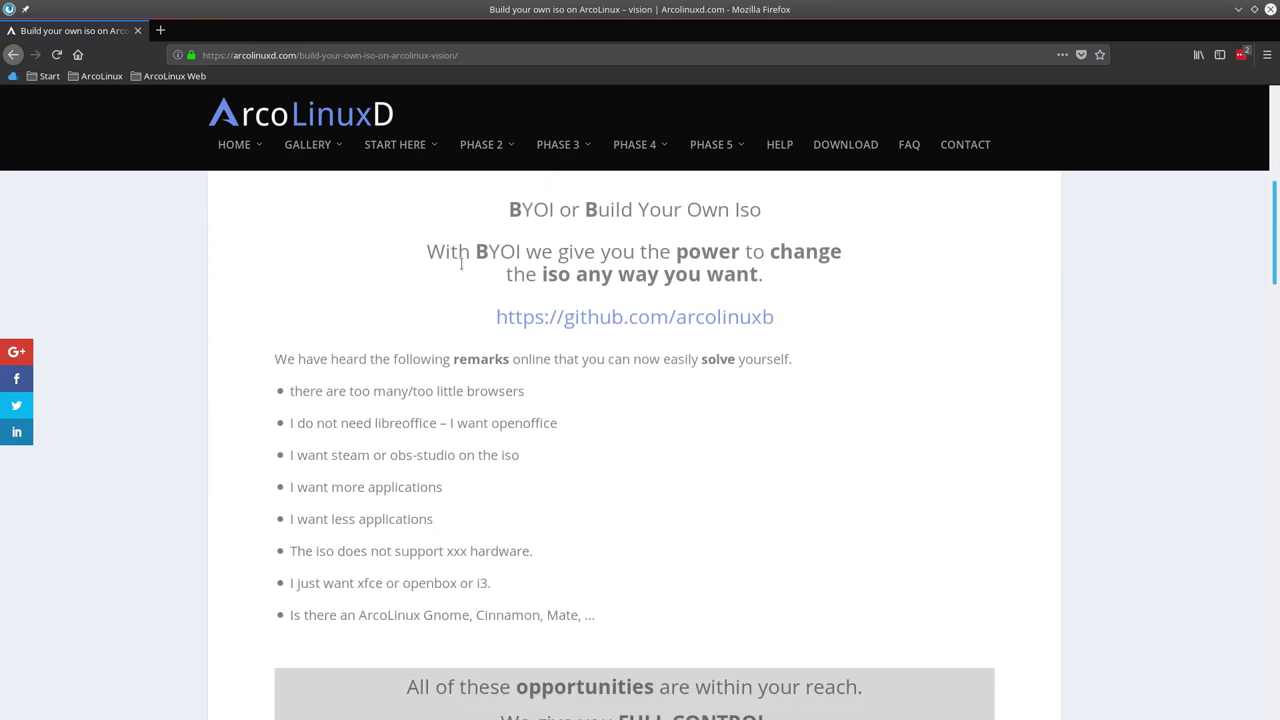
pyautogui.scroll(-2, 462, 266)
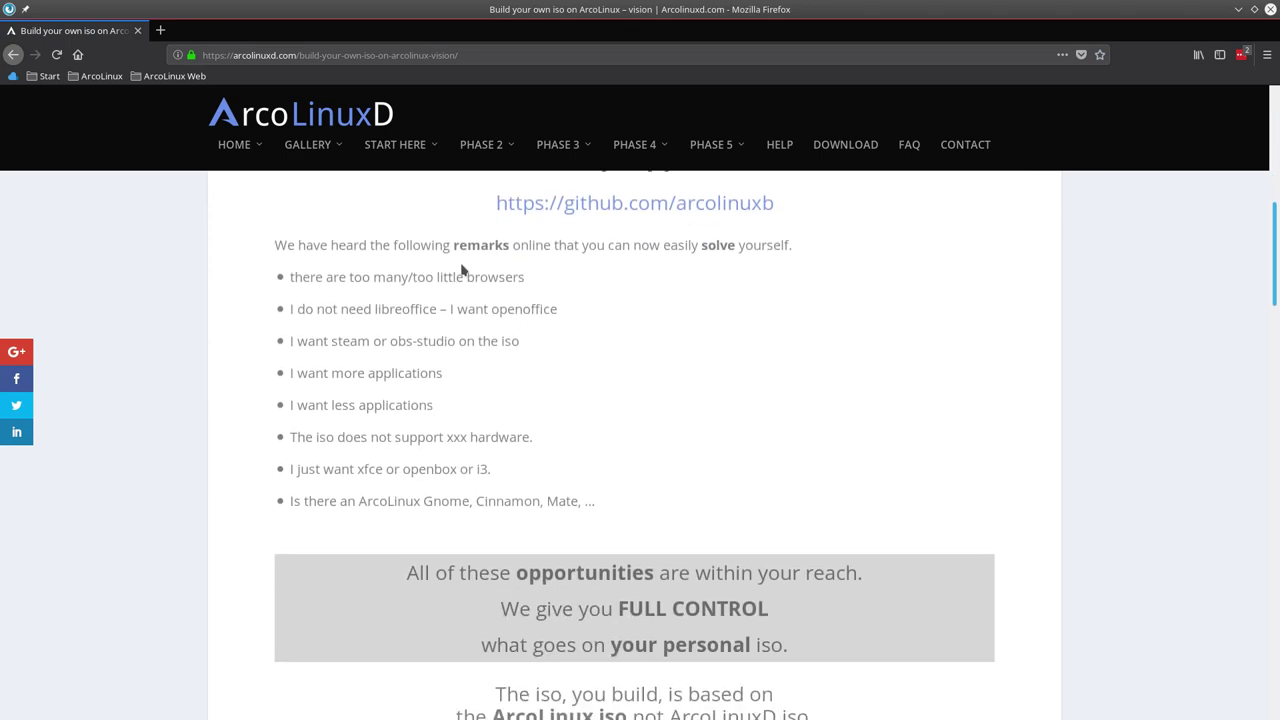
pyautogui.moveTo(386, 278); pyautogui.dragTo(540, 285)
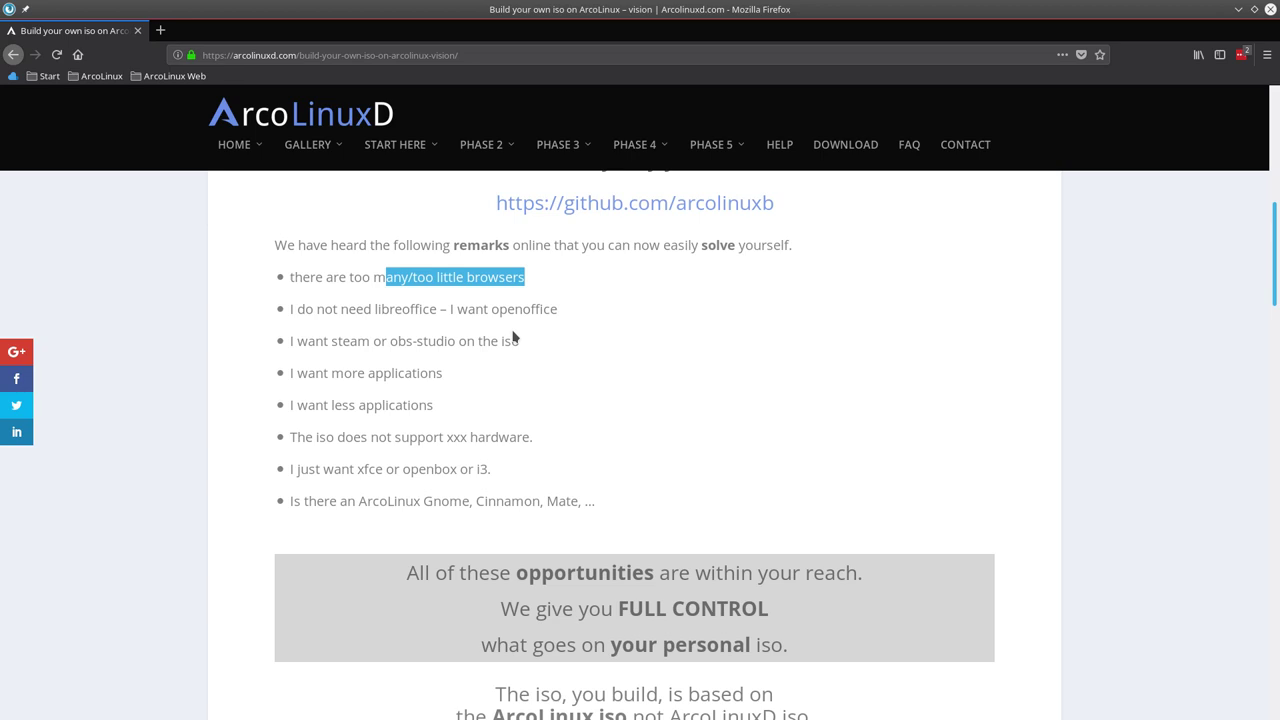
pyautogui.scroll(-1, 514, 337)
pyautogui.click(384, 302)
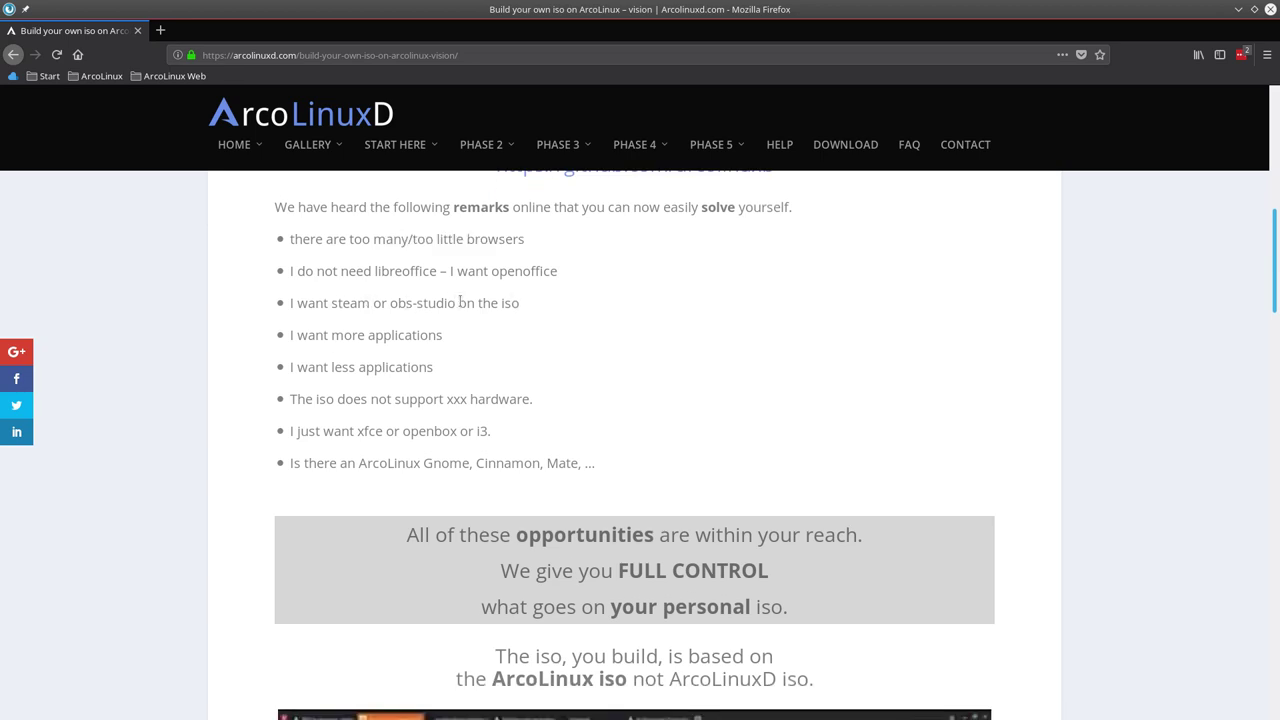
pyautogui.scroll(-4, 470, 398)
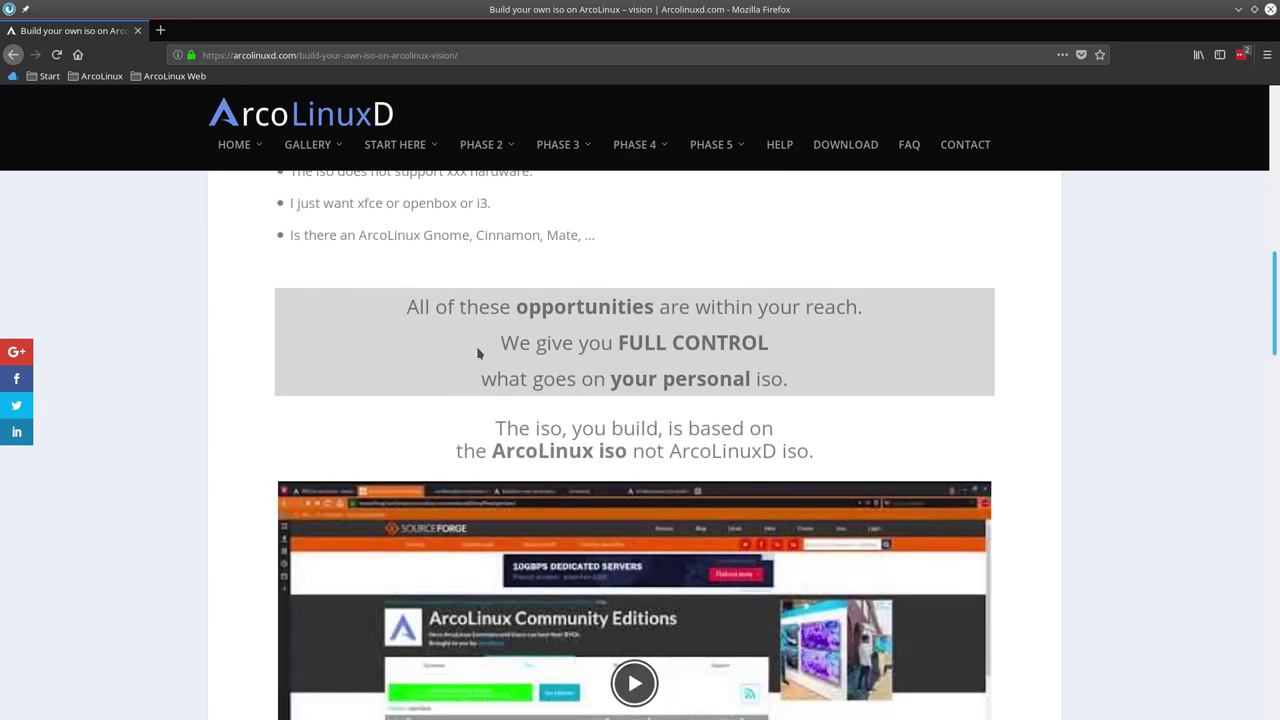
pyautogui.moveTo(505, 340); pyautogui.dragTo(790, 343)
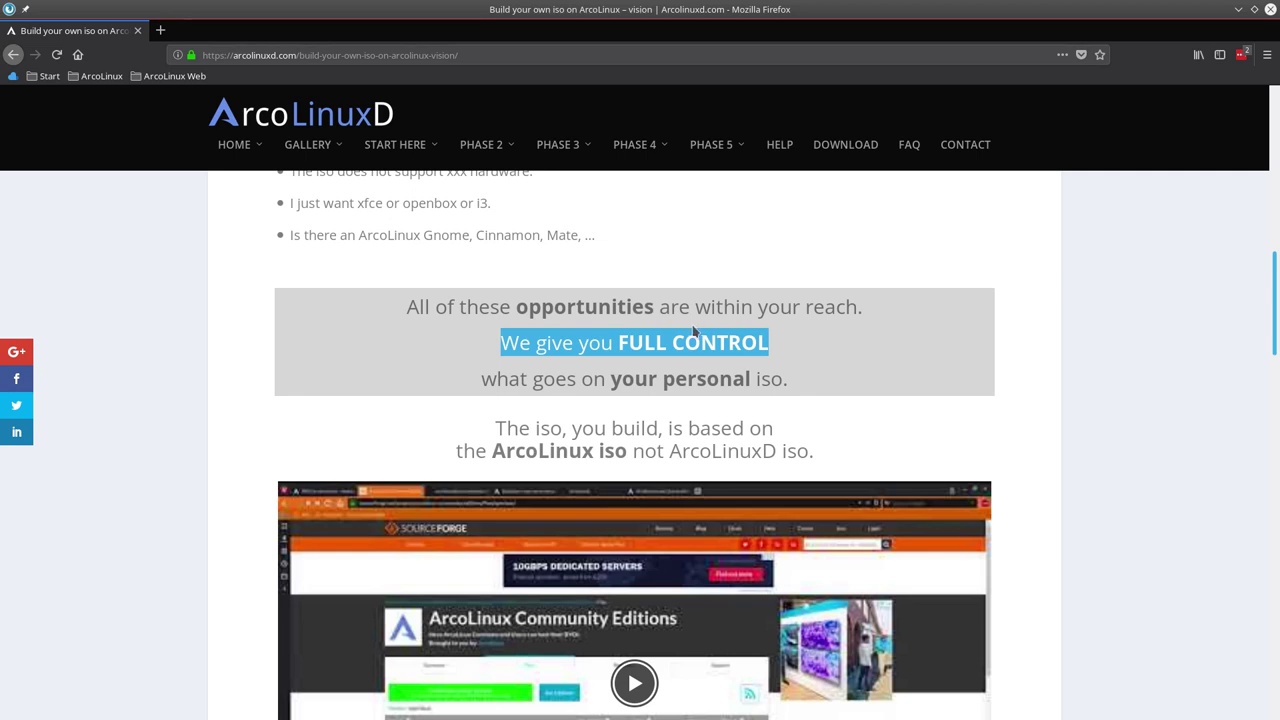
pyautogui.moveTo(645, 150)
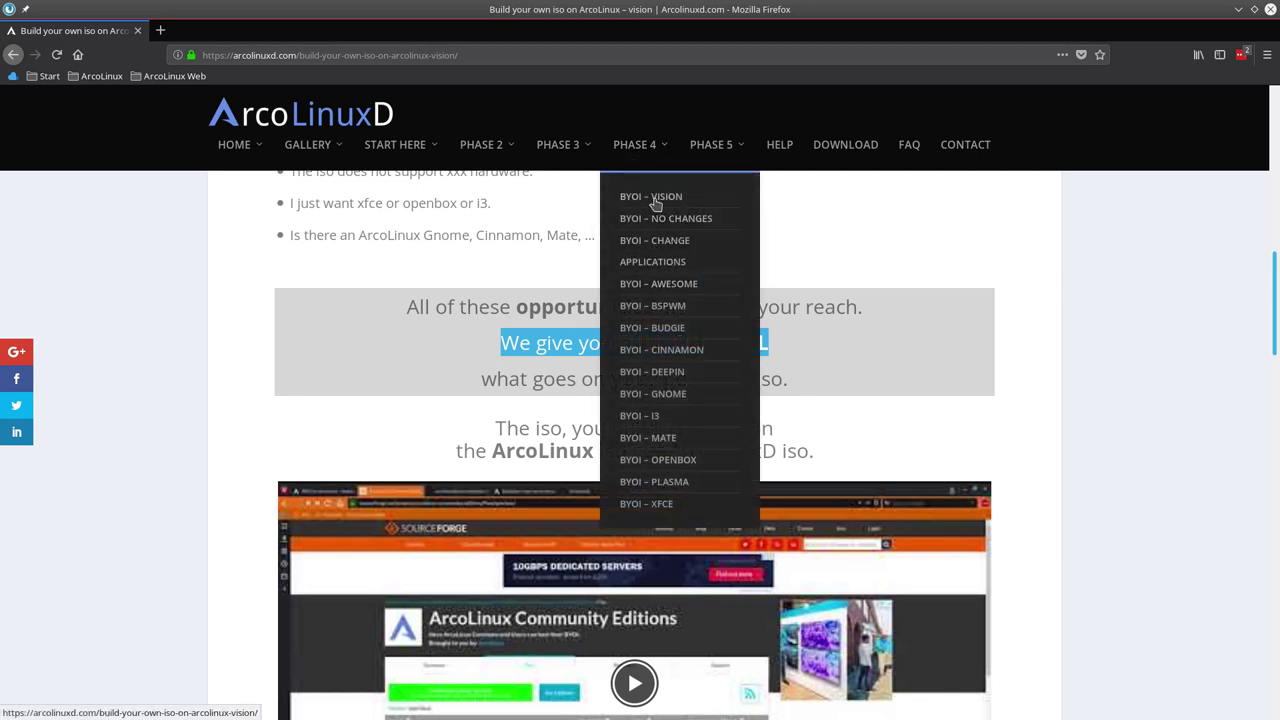
pyautogui.click(694, 224)
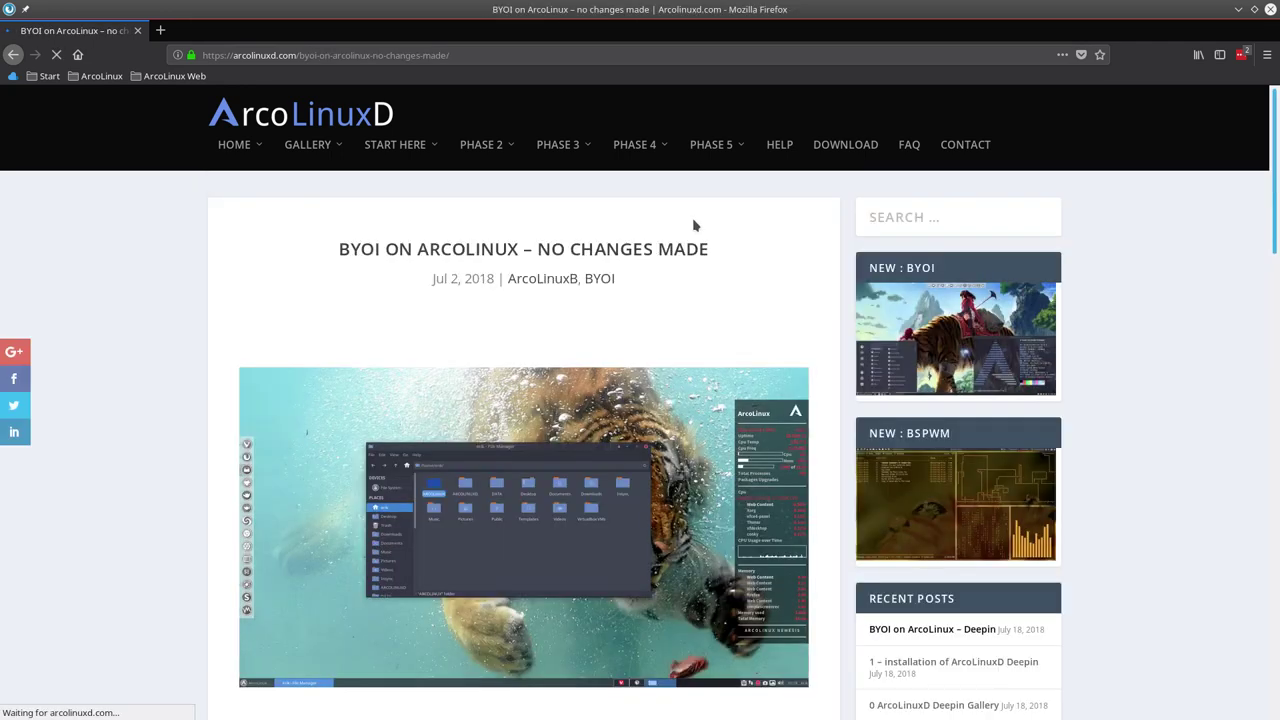
# Open the BYOI – Change Applications article and scroll through its steam-adding procedure.
pyautogui.scroll(-5, 620, 432)
pyautogui.scroll(1, 560, 320)
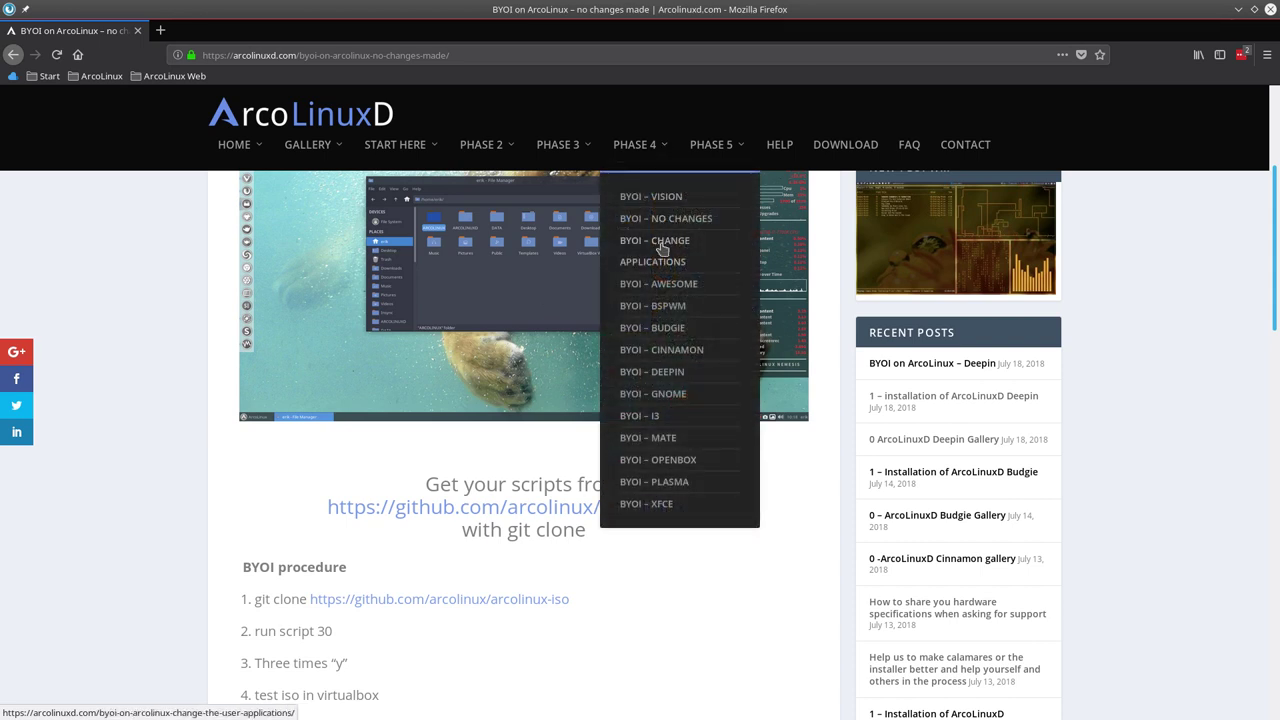
pyautogui.click(661, 248)
pyautogui.scroll(-3, 489, 500)
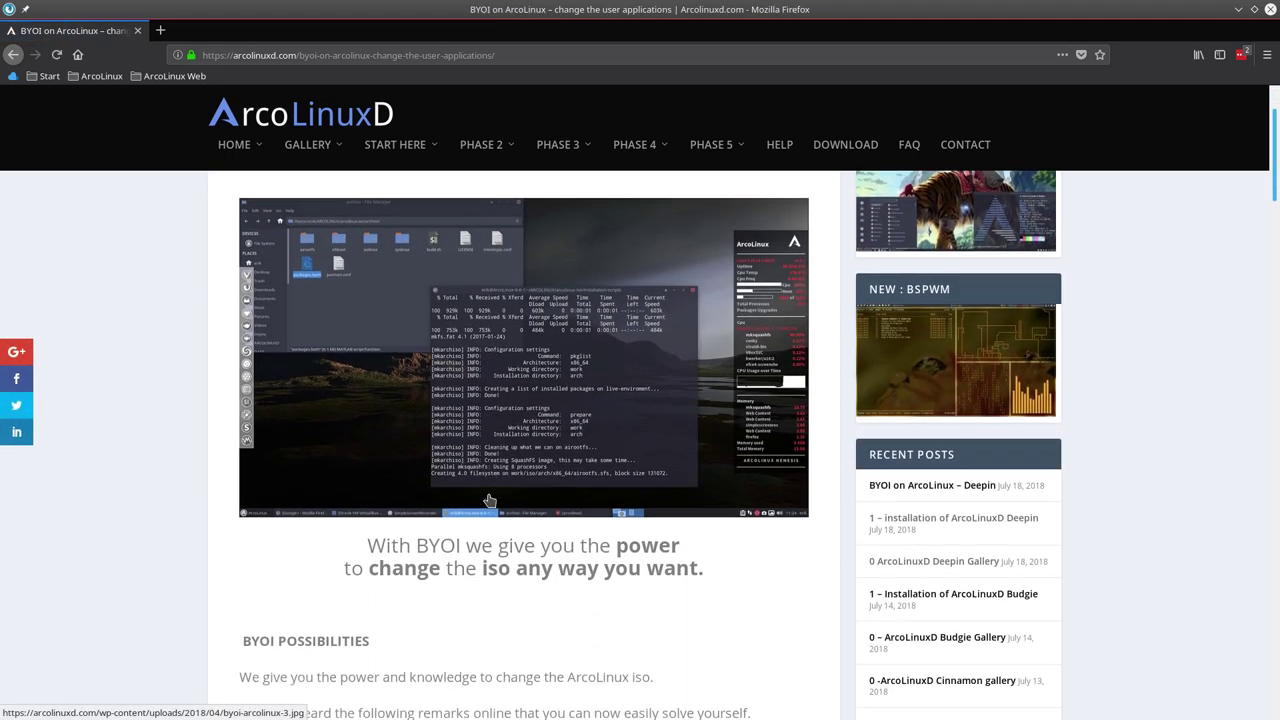
pyautogui.scroll(-7, 489, 500)
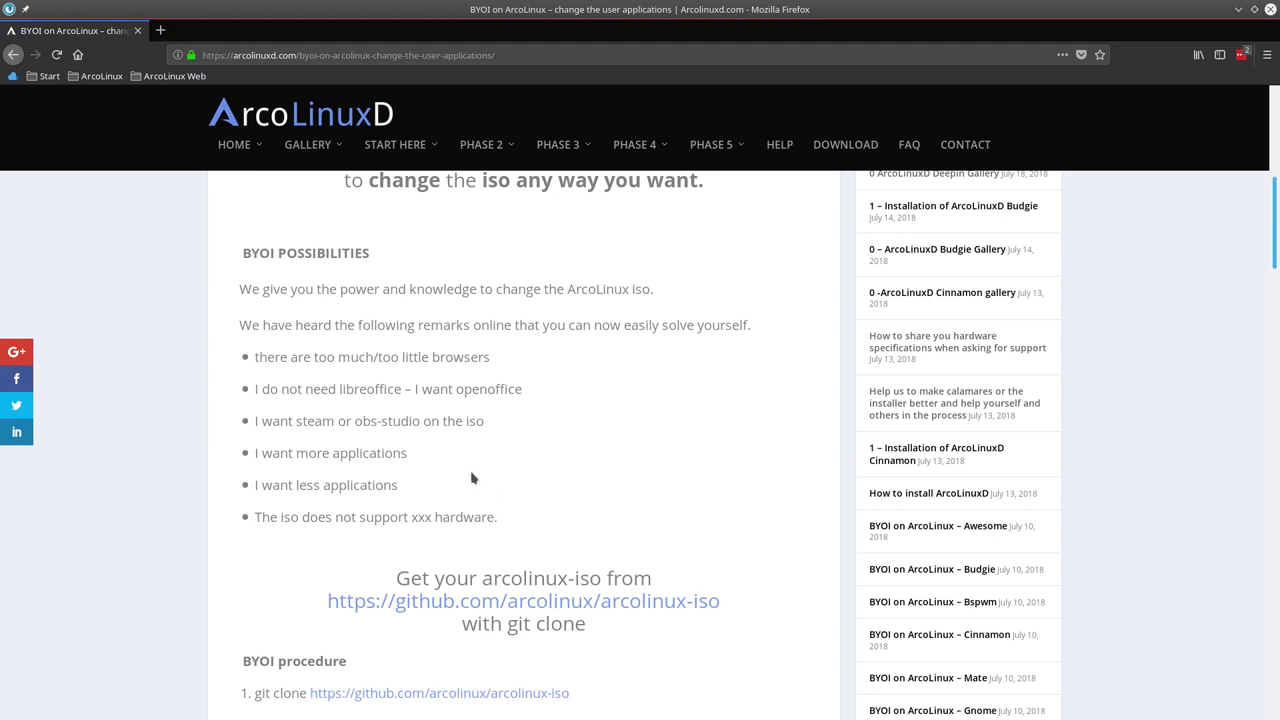
pyautogui.scroll(-9, 471, 477)
pyautogui.scroll(-9, 481, 395)
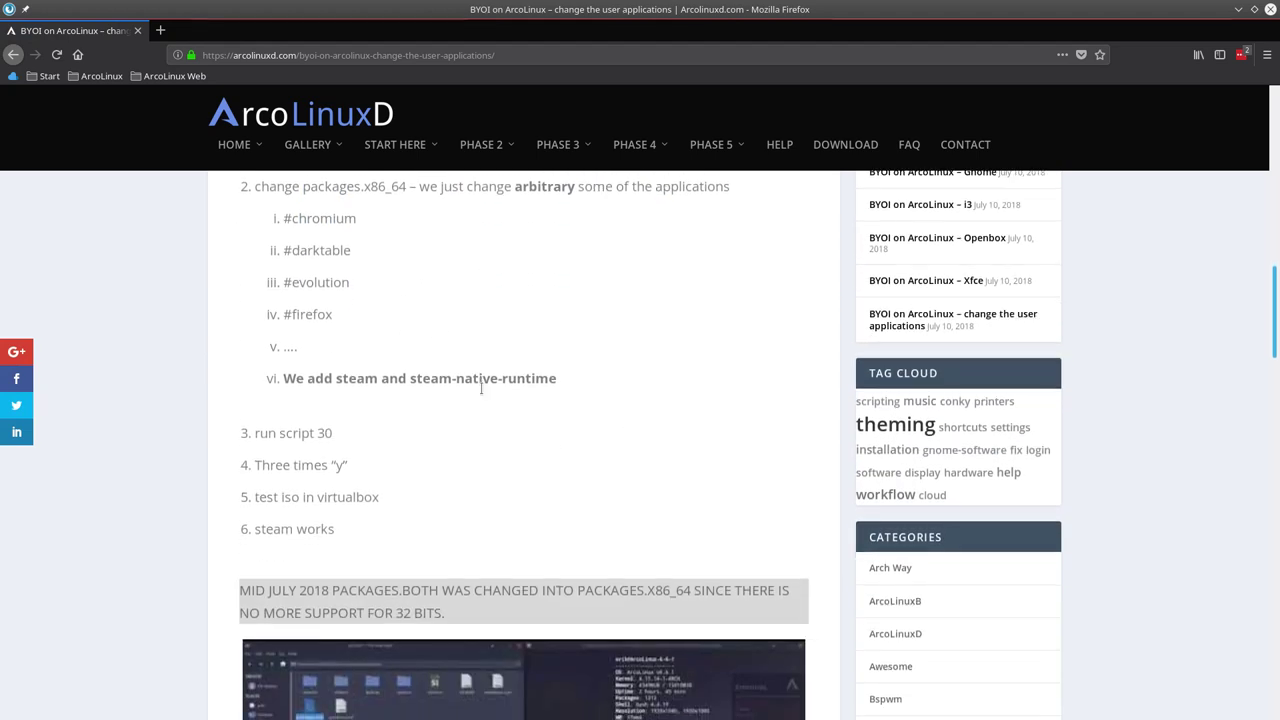
pyautogui.moveTo(645, 160)
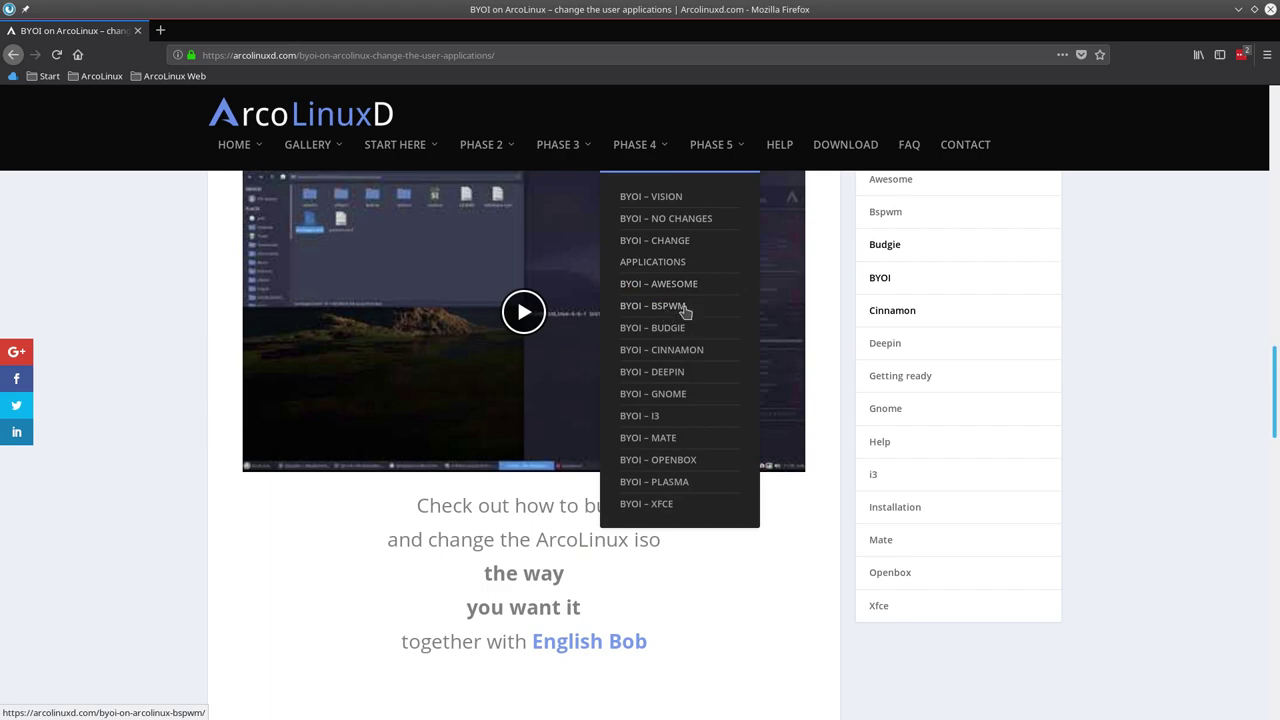
# Open the BYOI – Deepin article and view its Deepin screenshot enlarged, then close it.
pyautogui.click(674, 373)
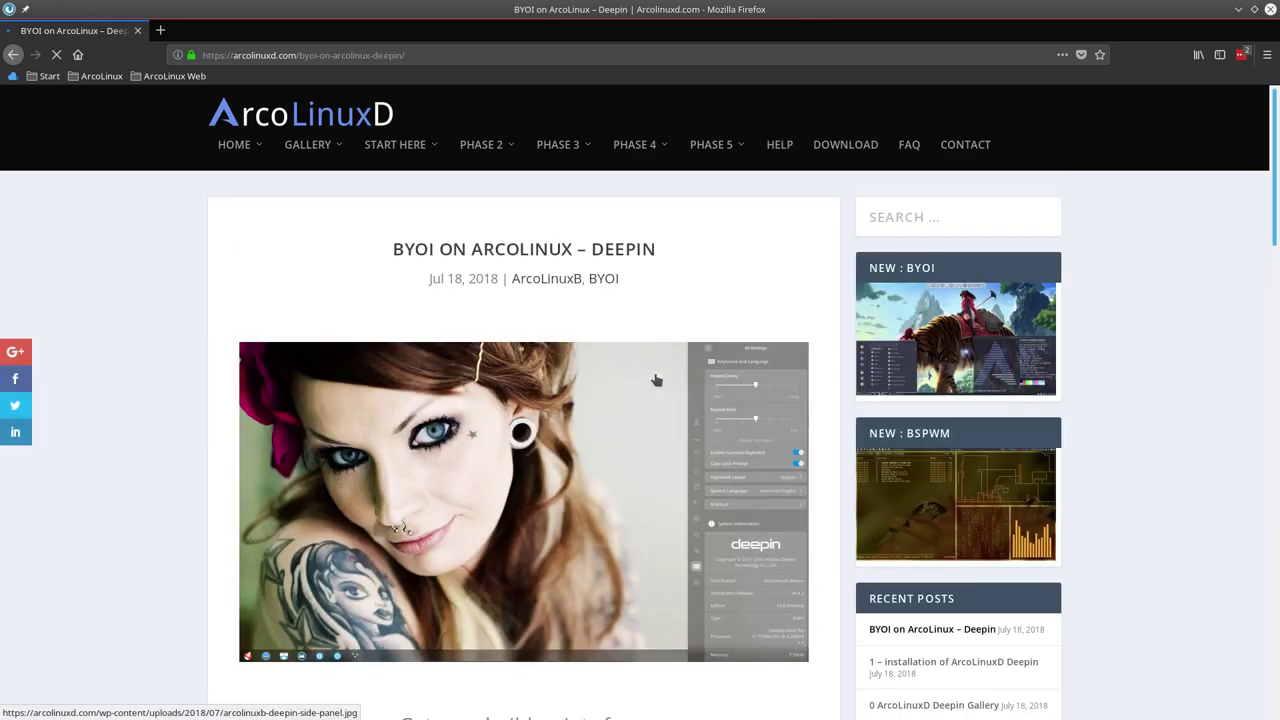
pyautogui.click(658, 380)
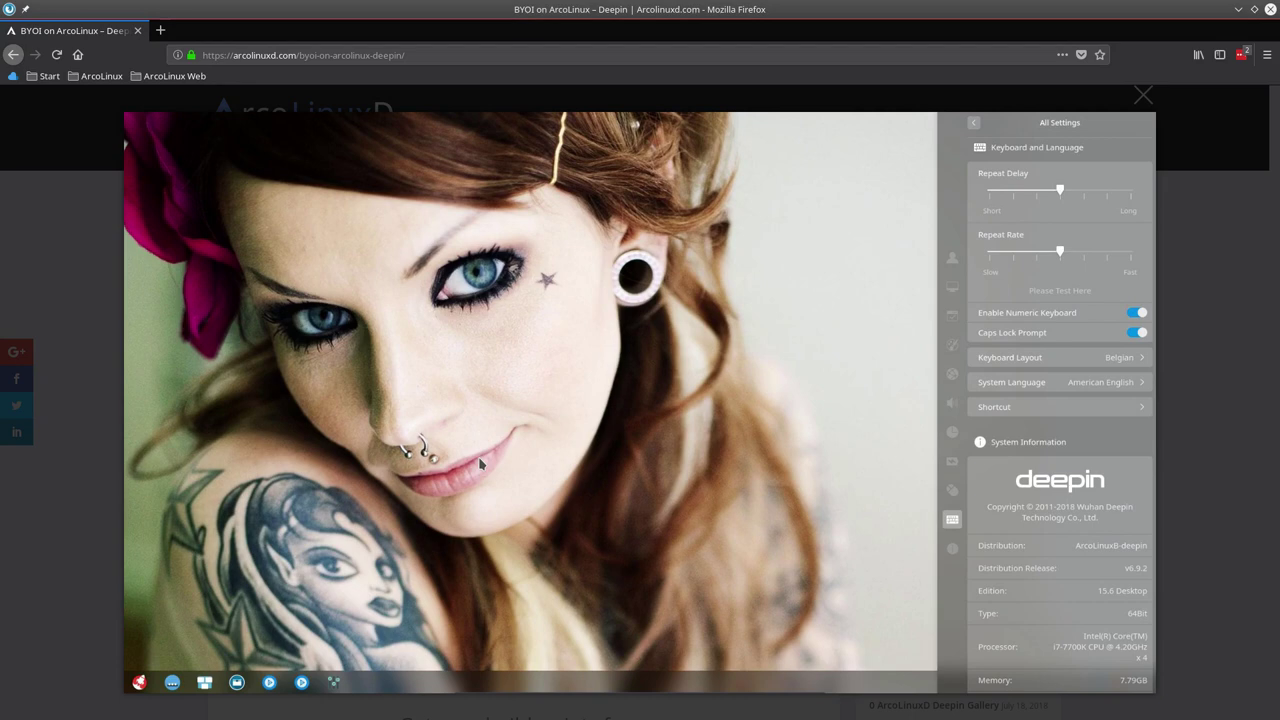
pyautogui.click(42, 492)
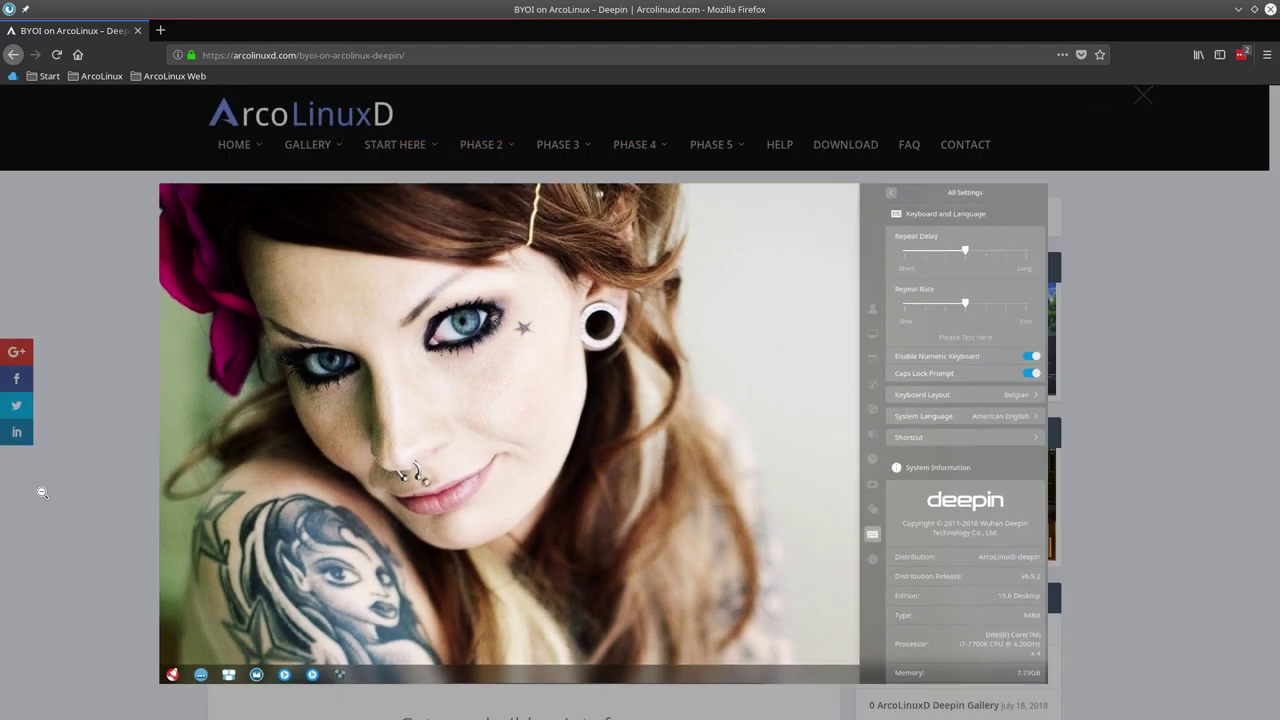
# Highlight the five BYOI procedure steps, then move the Firefox window off screen.
pyautogui.scroll(-5, 42, 495)
pyautogui.scroll(1, 42, 497)
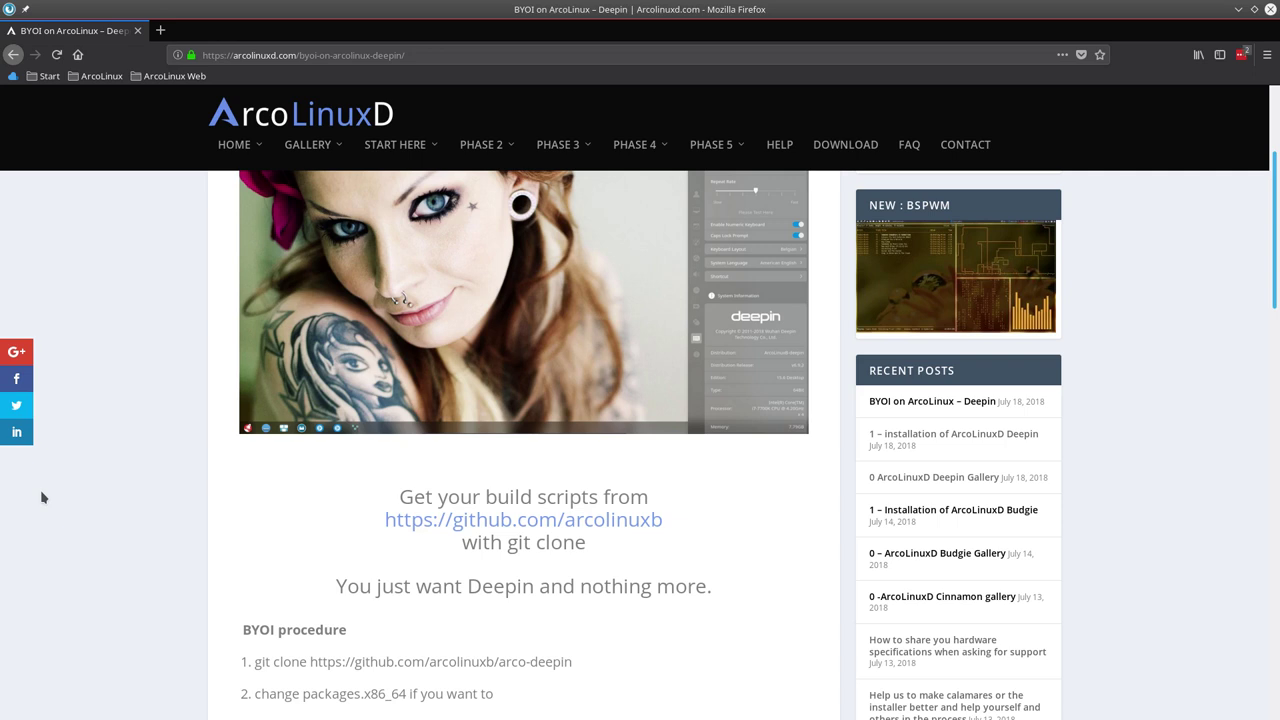
pyautogui.scroll(-5, 42, 497)
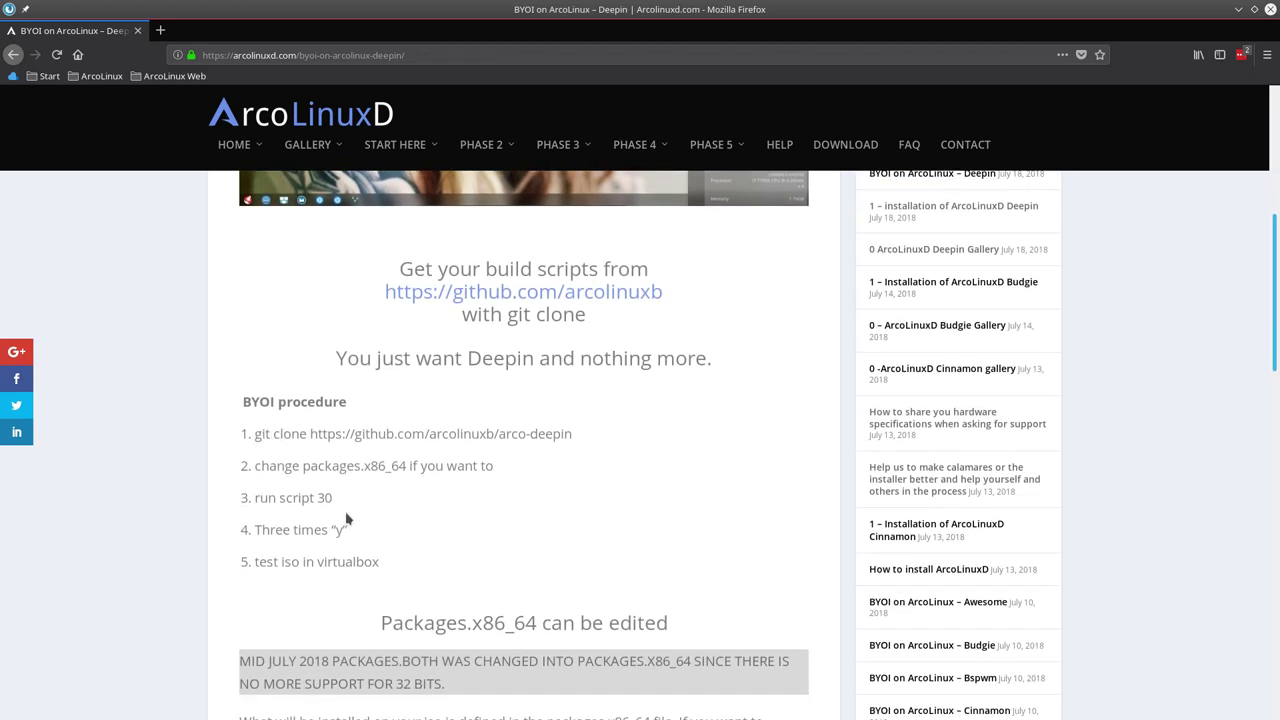
pyautogui.moveTo(349, 530); pyautogui.dragTo(258, 437)
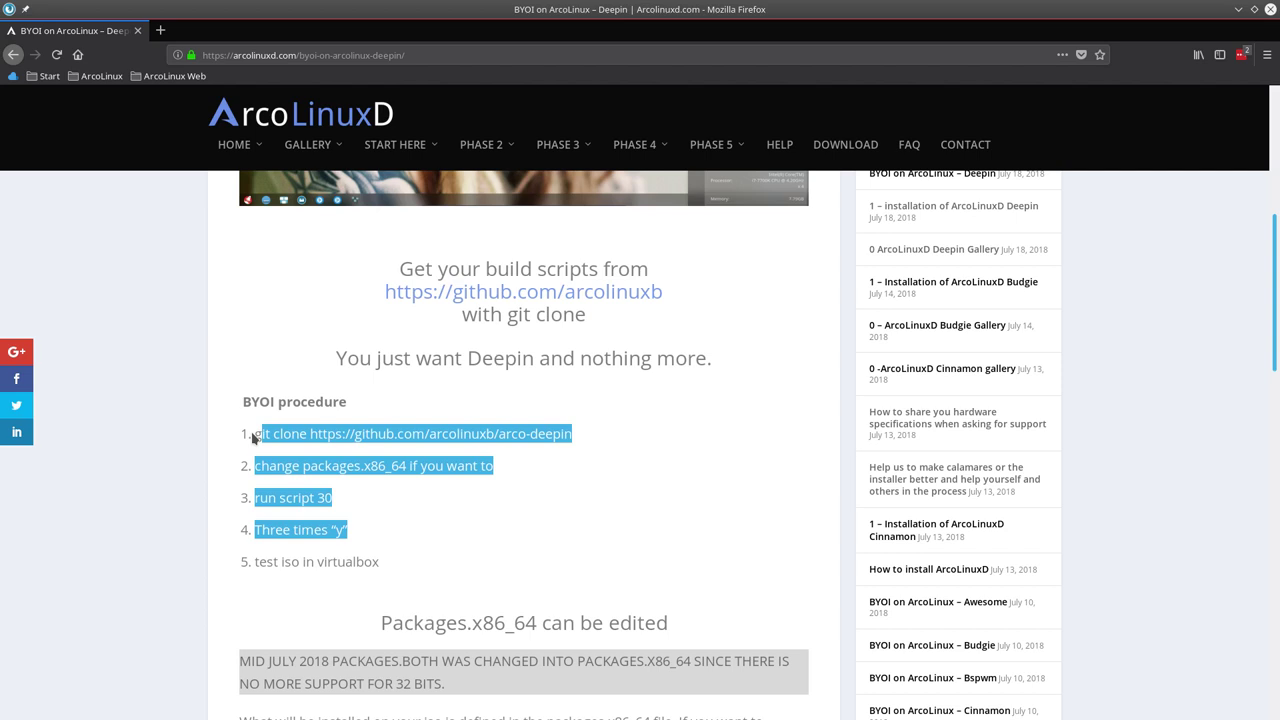
pyautogui.moveTo(385, 562); pyautogui.dragTo(256, 562)
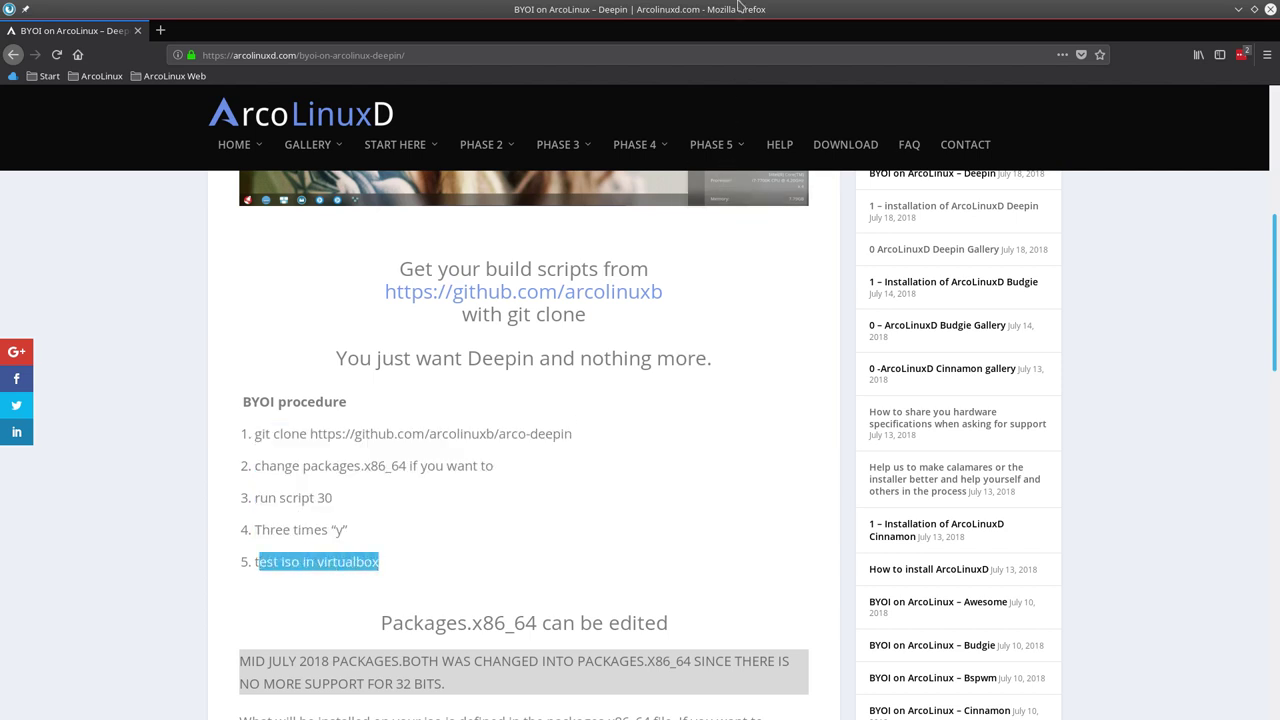
pyautogui.moveTo(738, 8); pyautogui.dragTo(0, 140)
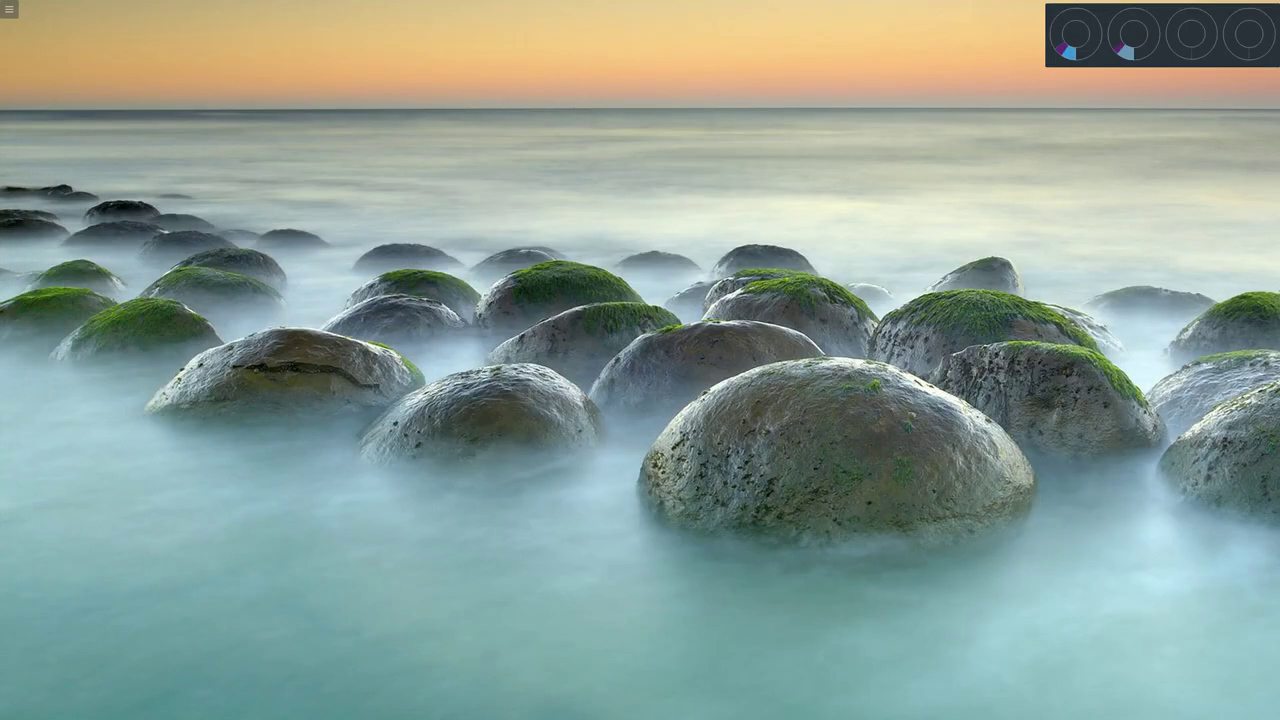
# Open the desktop in the Dolphin file manager from the desktop's context menu.
pyautogui.rightClick(208, 112)
pyautogui.moveTo(247, 125)
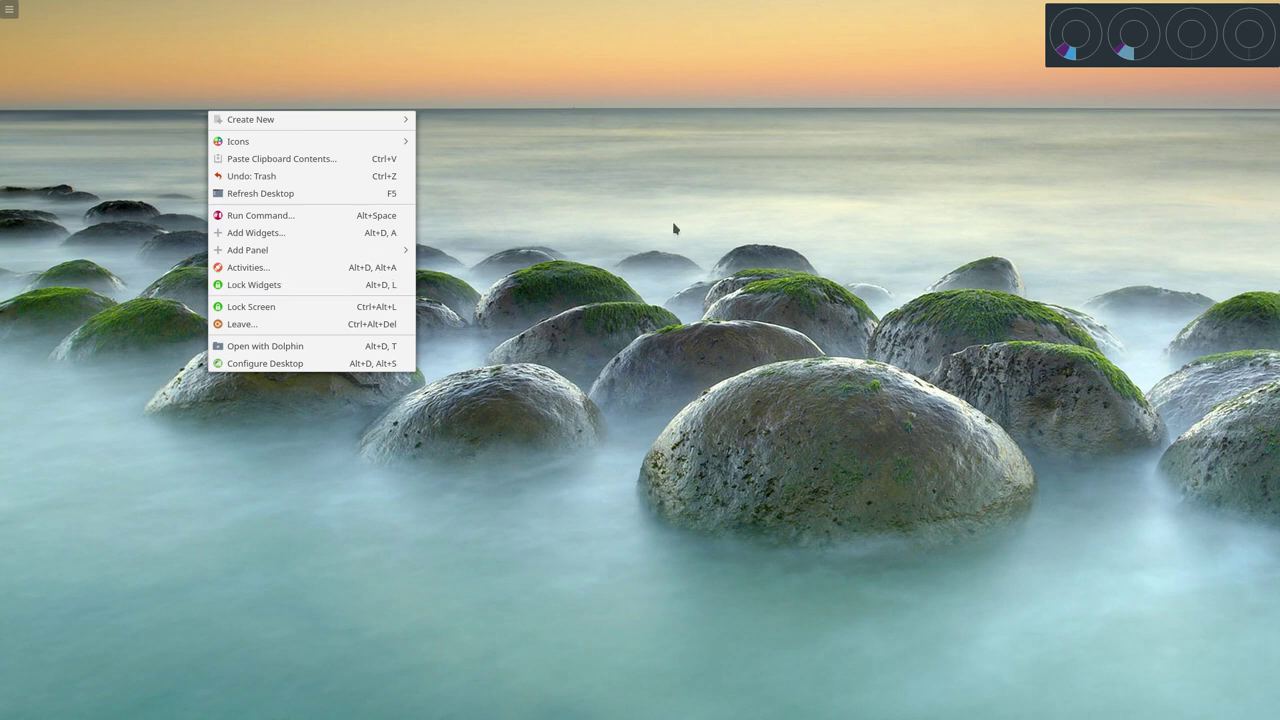
pyautogui.click(672, 221)
pyautogui.rightClick(258, 193)
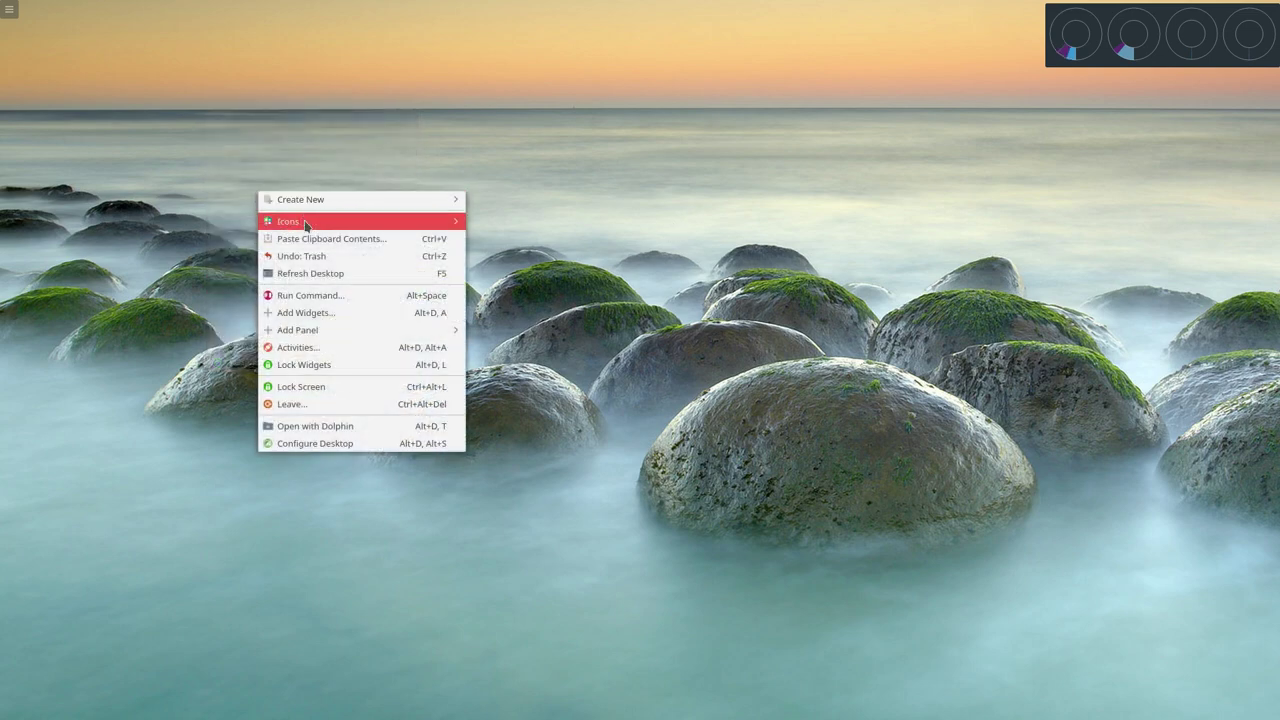
pyautogui.click(345, 426)
# Show the Desktop folder in Dolphin and open a terminal there via Actions > Open Terminal Here.
pyautogui.click(62, 85)
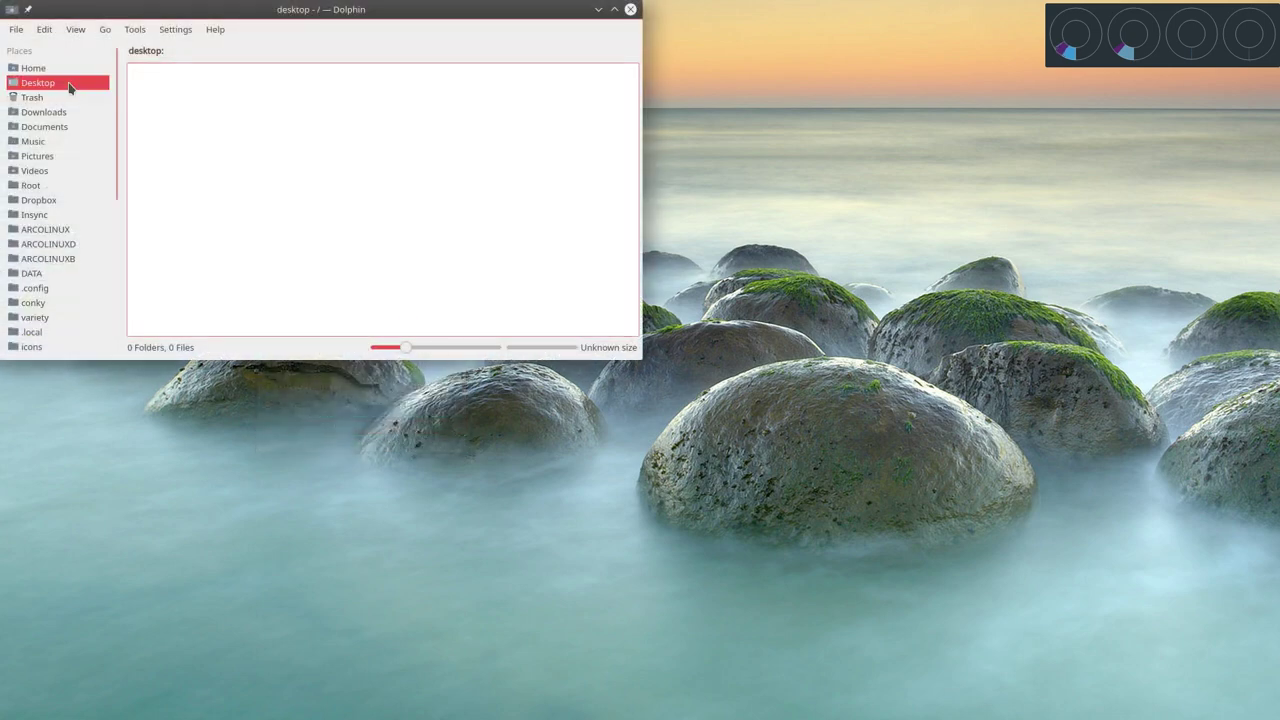
pyautogui.moveTo(270, 11); pyautogui.dragTo(405, 76)
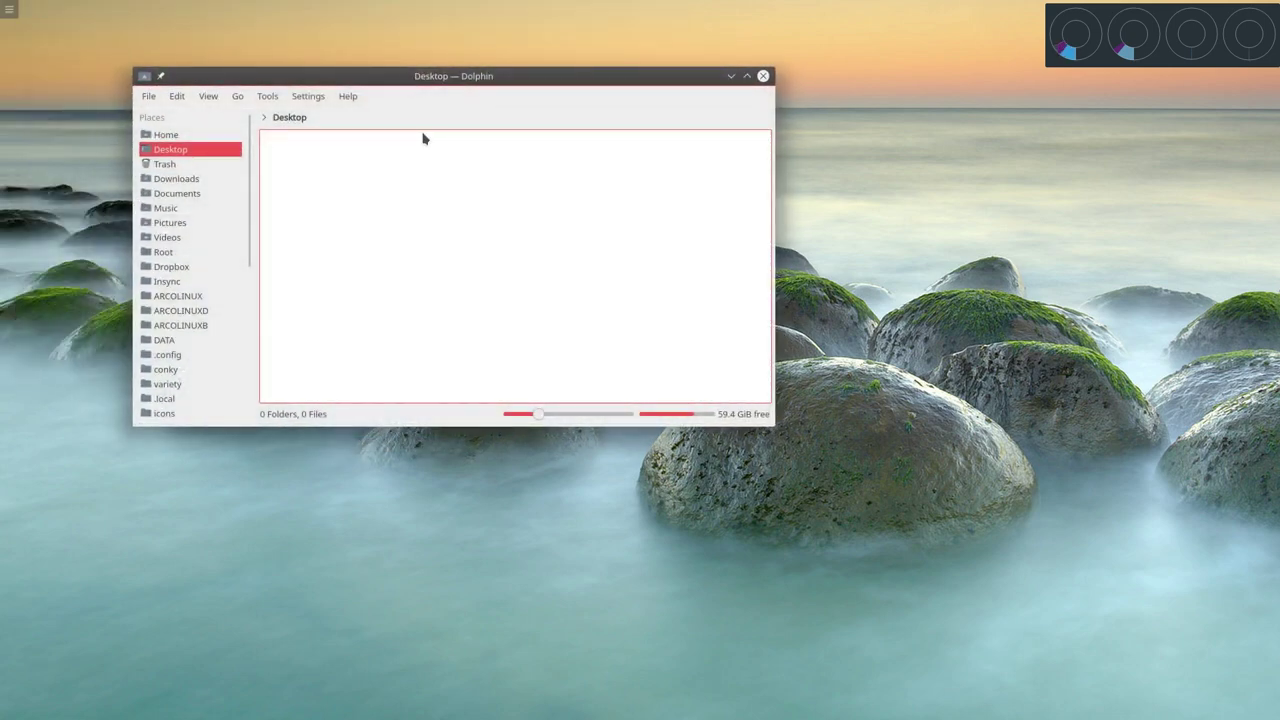
pyautogui.rightClick(446, 283)
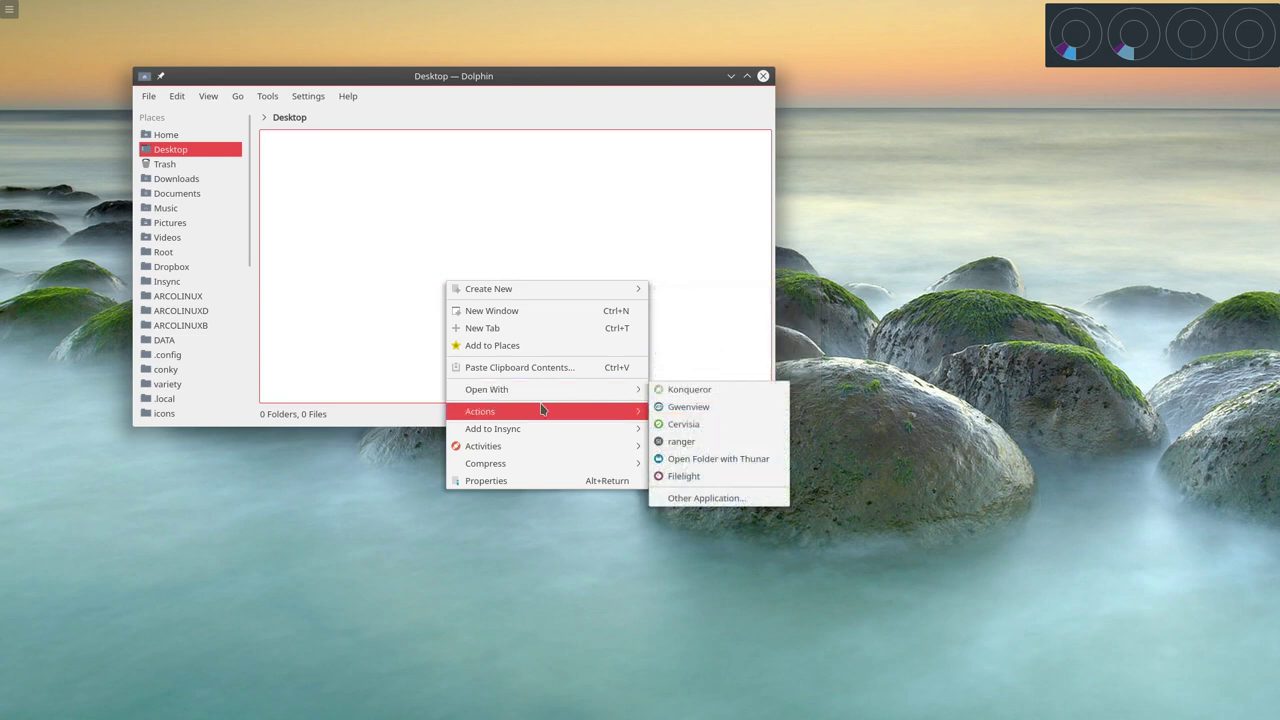
pyautogui.moveTo(540, 403)
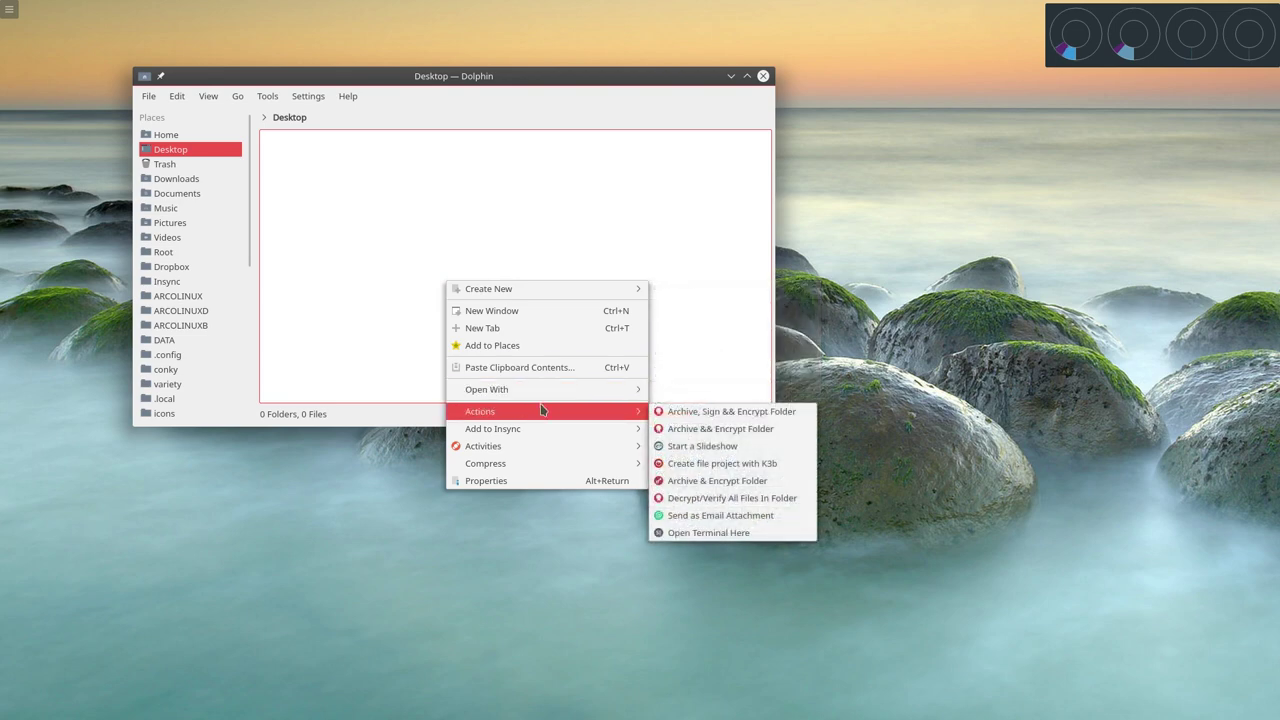
pyautogui.click(708, 532)
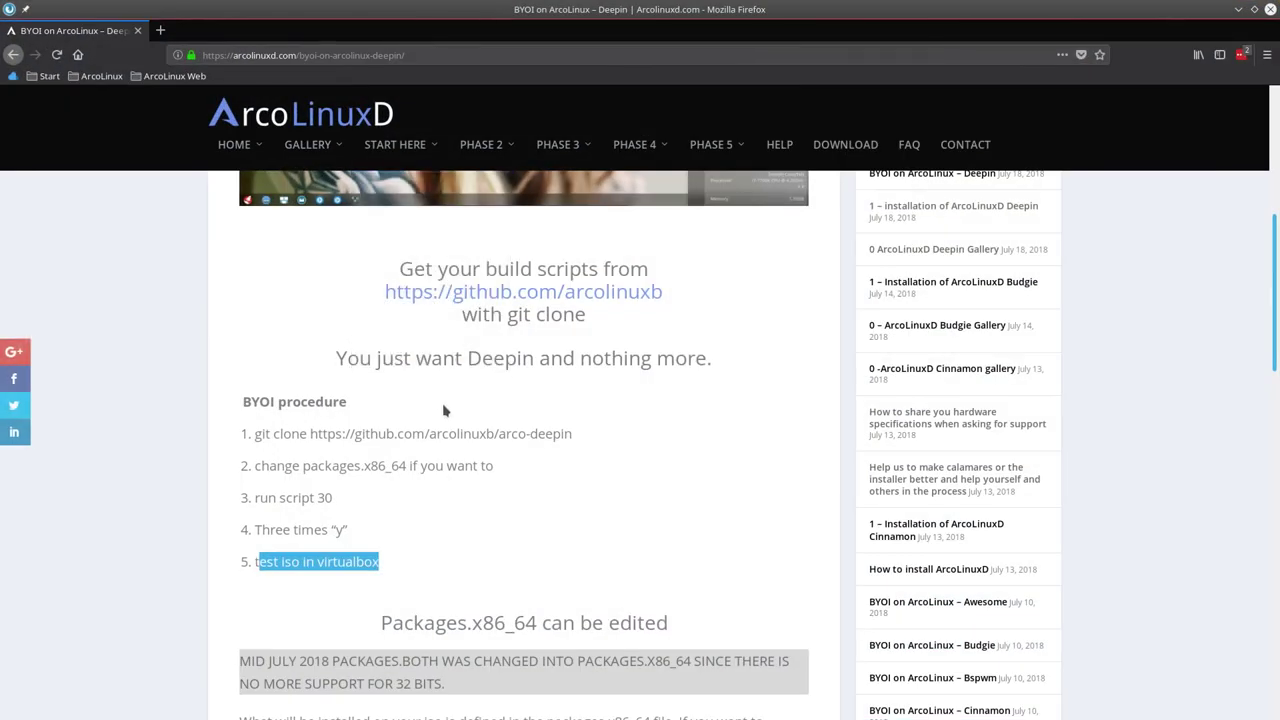
# Copy the article's git clone command and run it in Konsole to clone arco-deepin.
pyautogui.moveTo(576, 436); pyautogui.dragTo(252, 440)
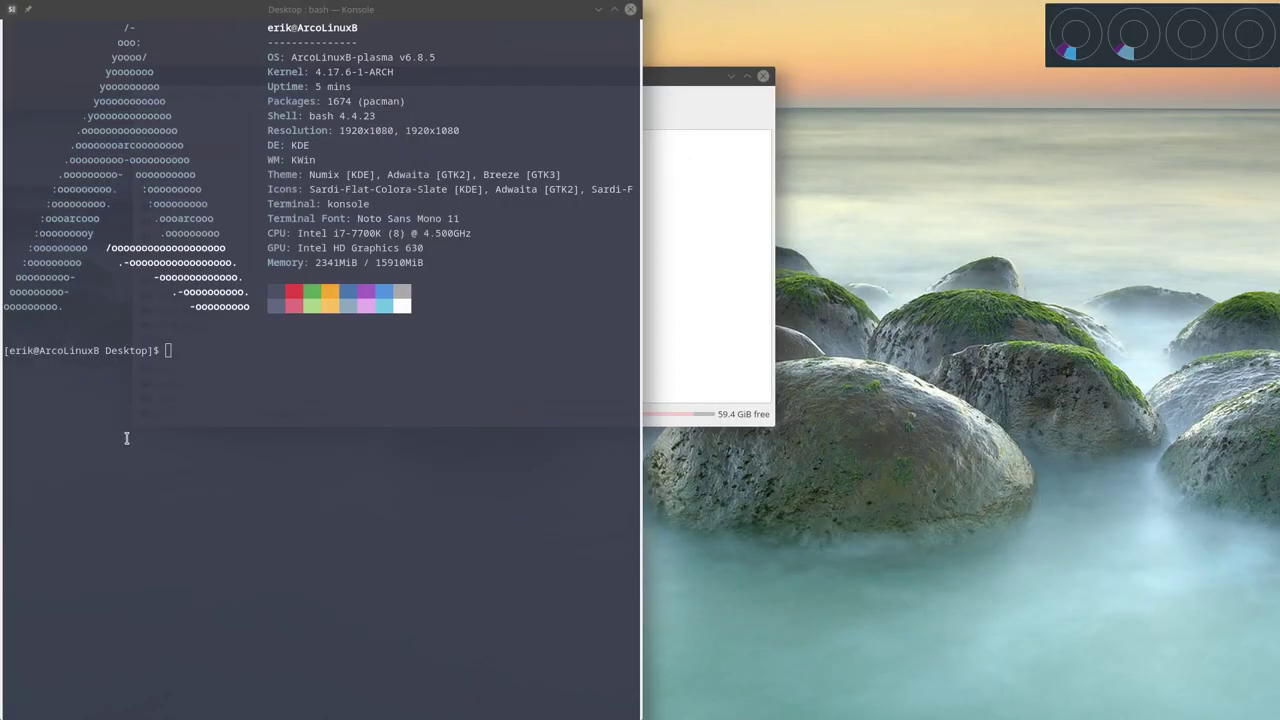
pyautogui.click(126, 438)
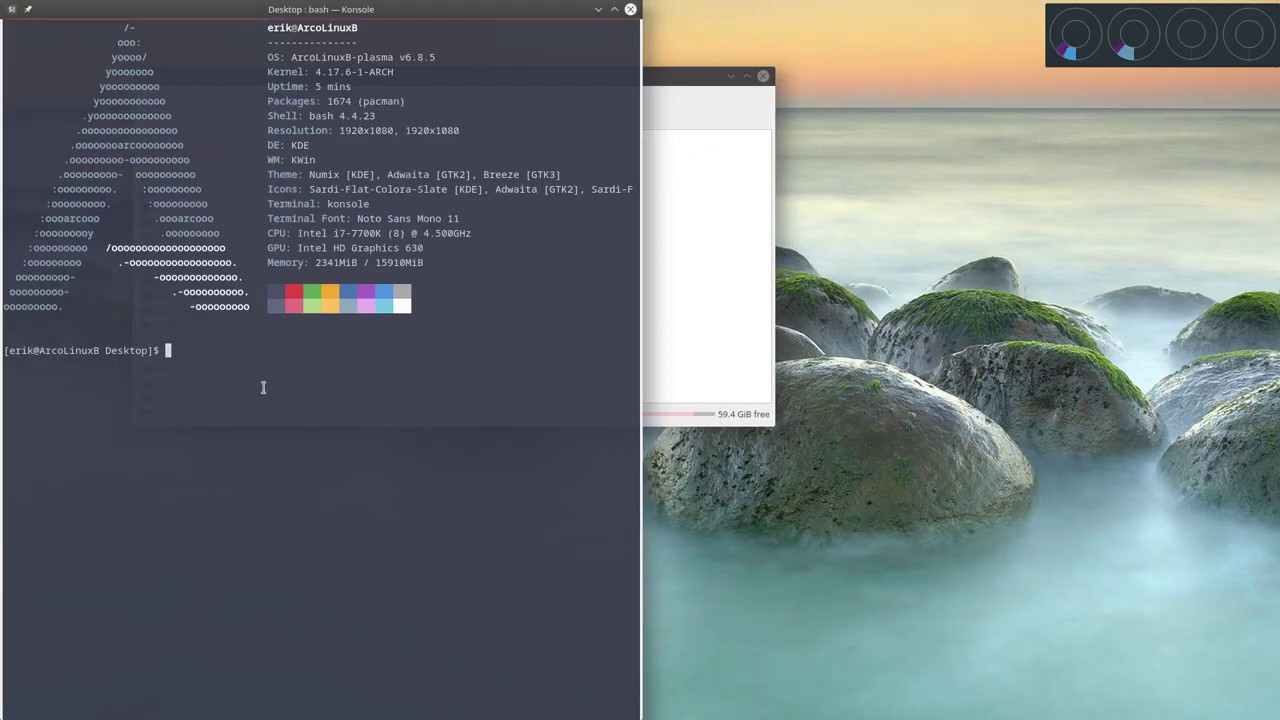
pyautogui.write('git clone https://github.com/arcolinuxb/arco-deepin')
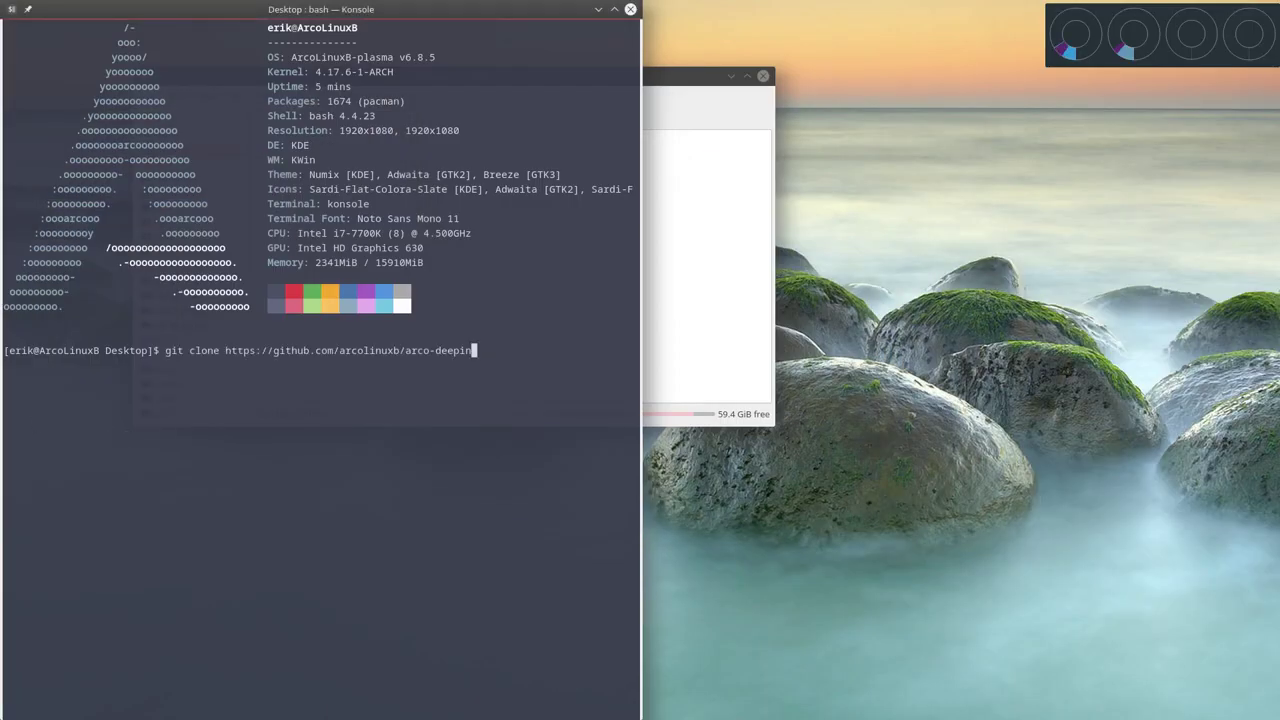
pyautogui.press('Return')
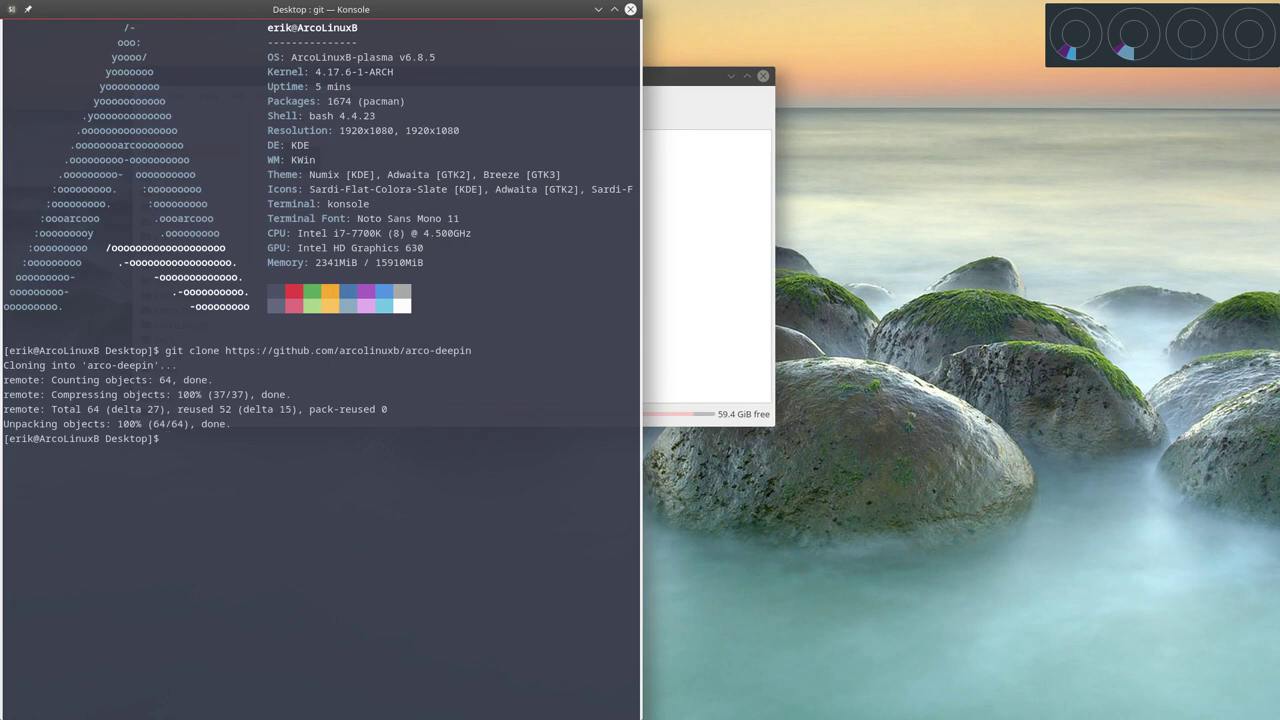
# Close the terminal, open the cloned arco-deepin folder in Dolphin and select archiso.
pyautogui.click(630, 9)
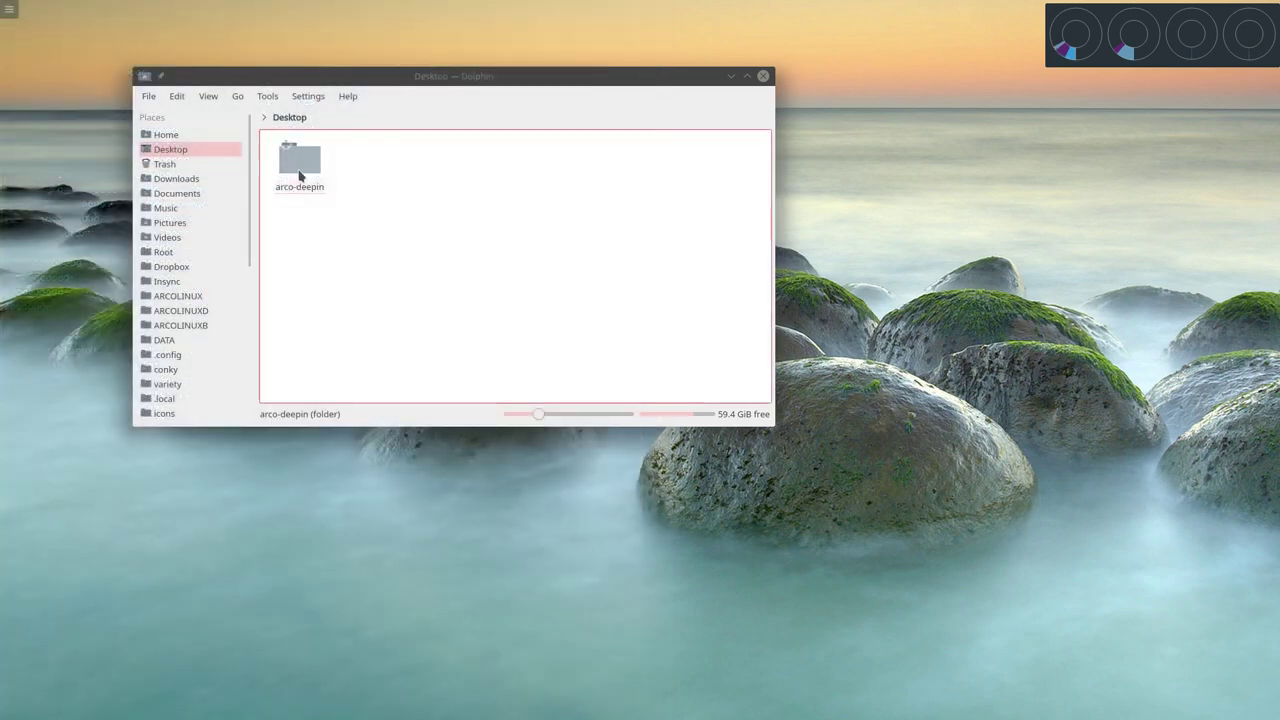
pyautogui.click(299, 172)
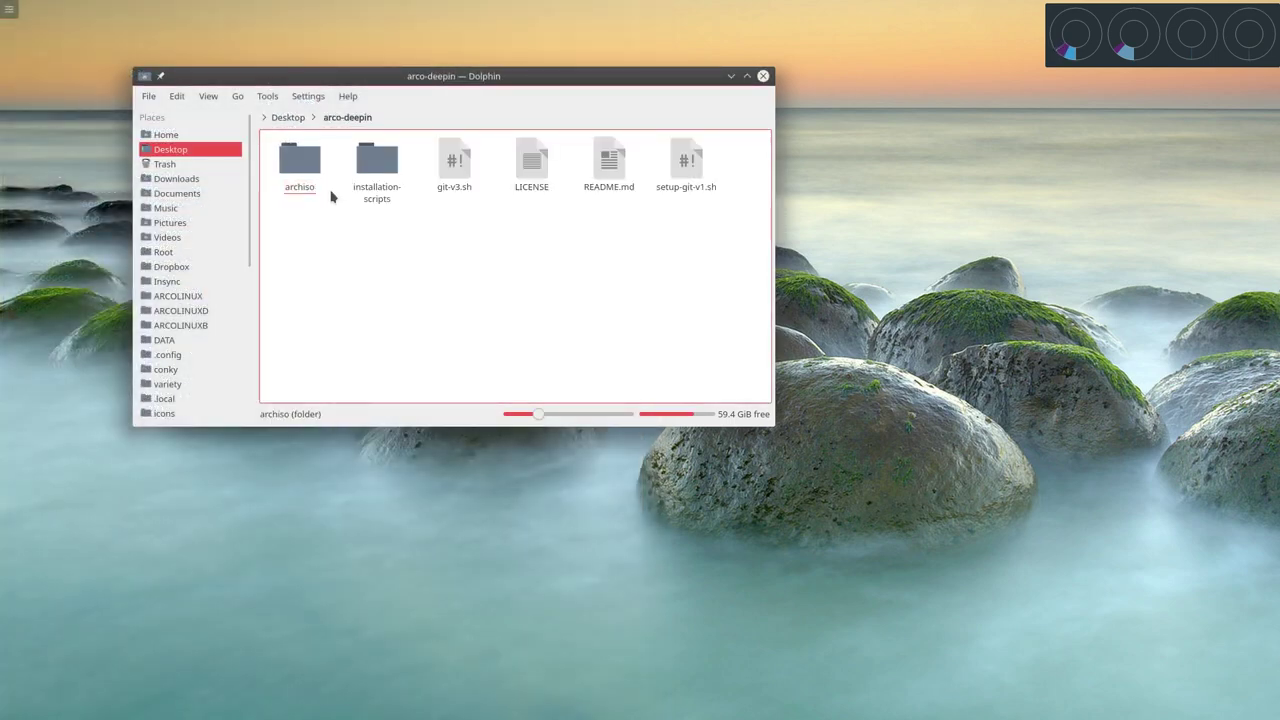
pyautogui.moveTo(400, 80); pyautogui.dragTo(6, 3)
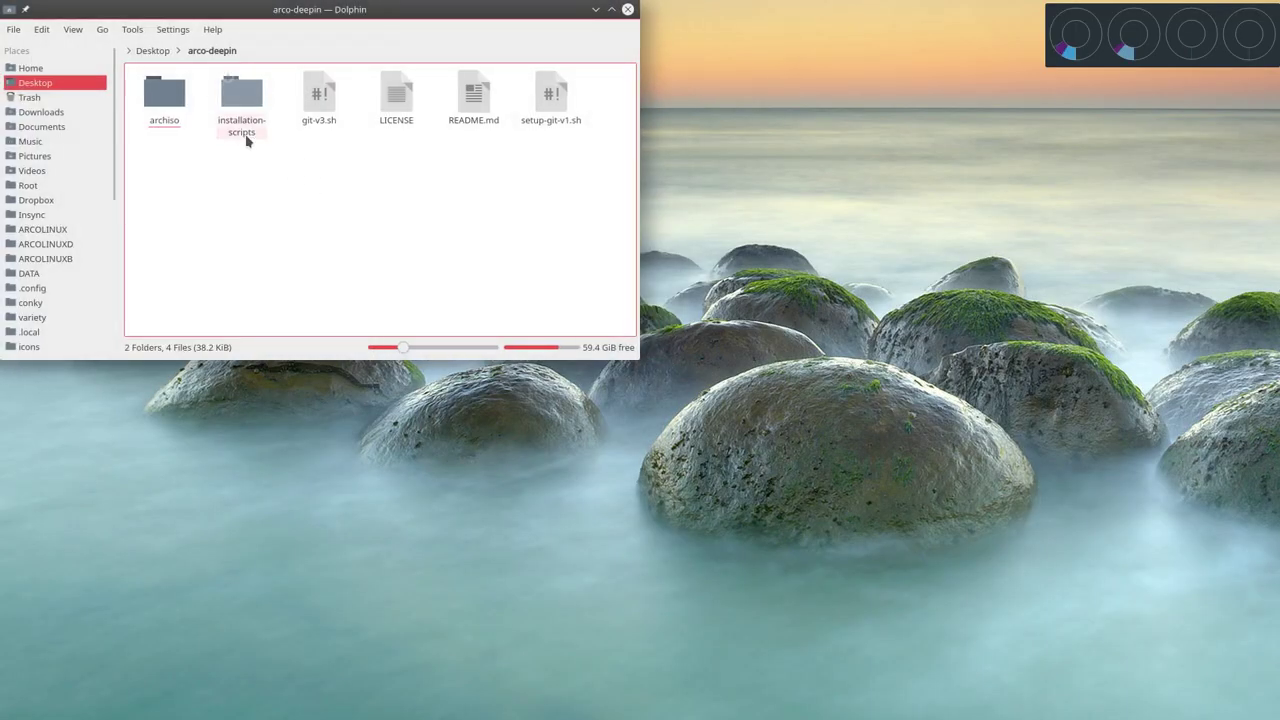
pyautogui.click(243, 97)
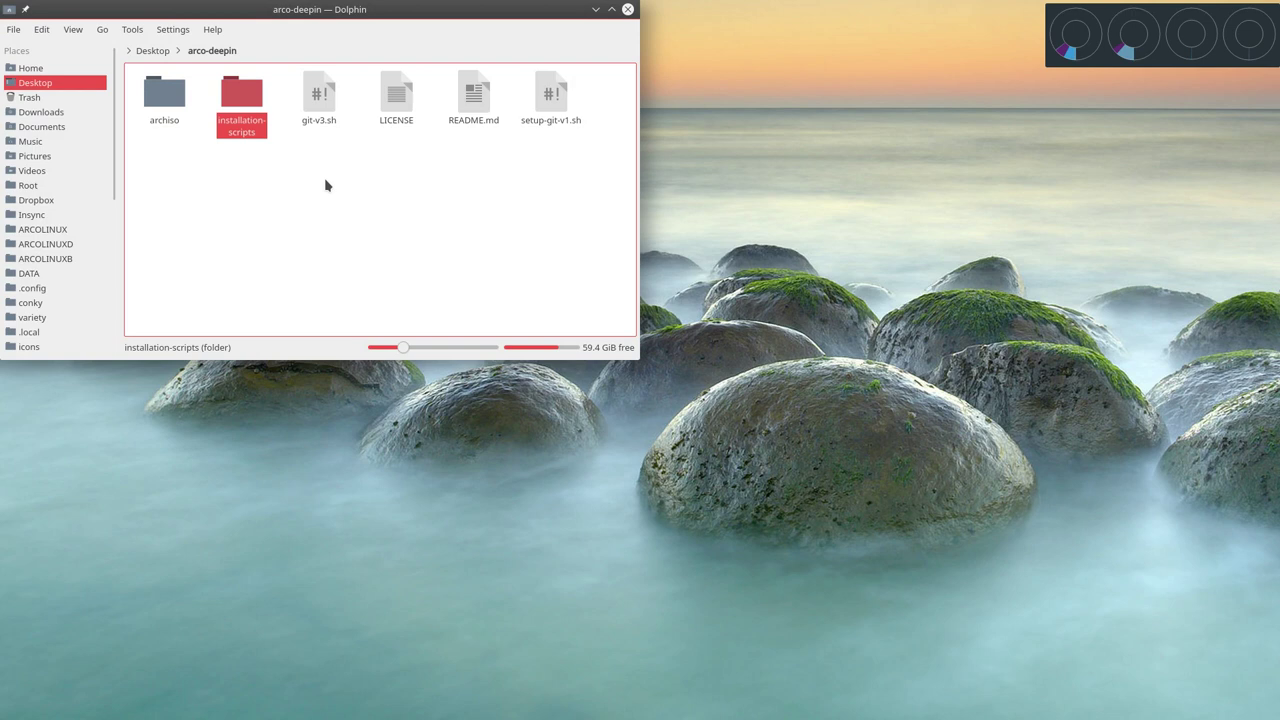
pyautogui.moveTo(302, 172); pyautogui.dragTo(624, 110)
pyautogui.click(397, 194)
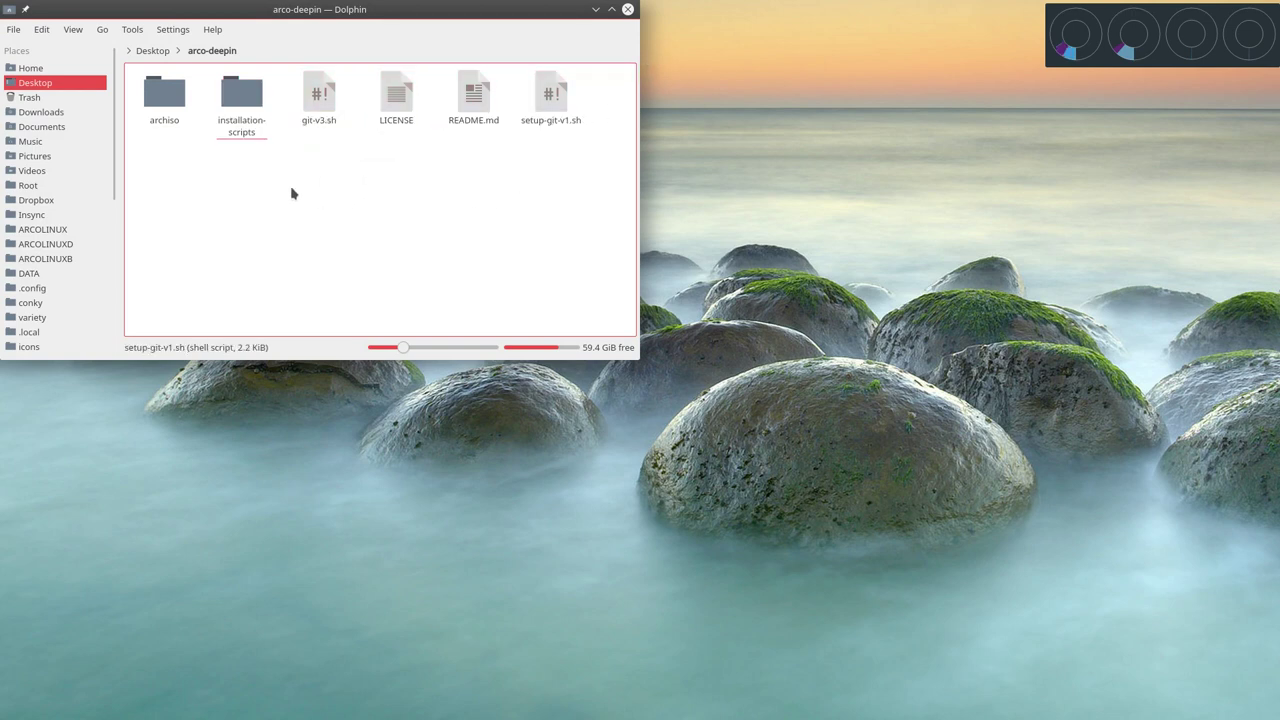
pyautogui.click(237, 92)
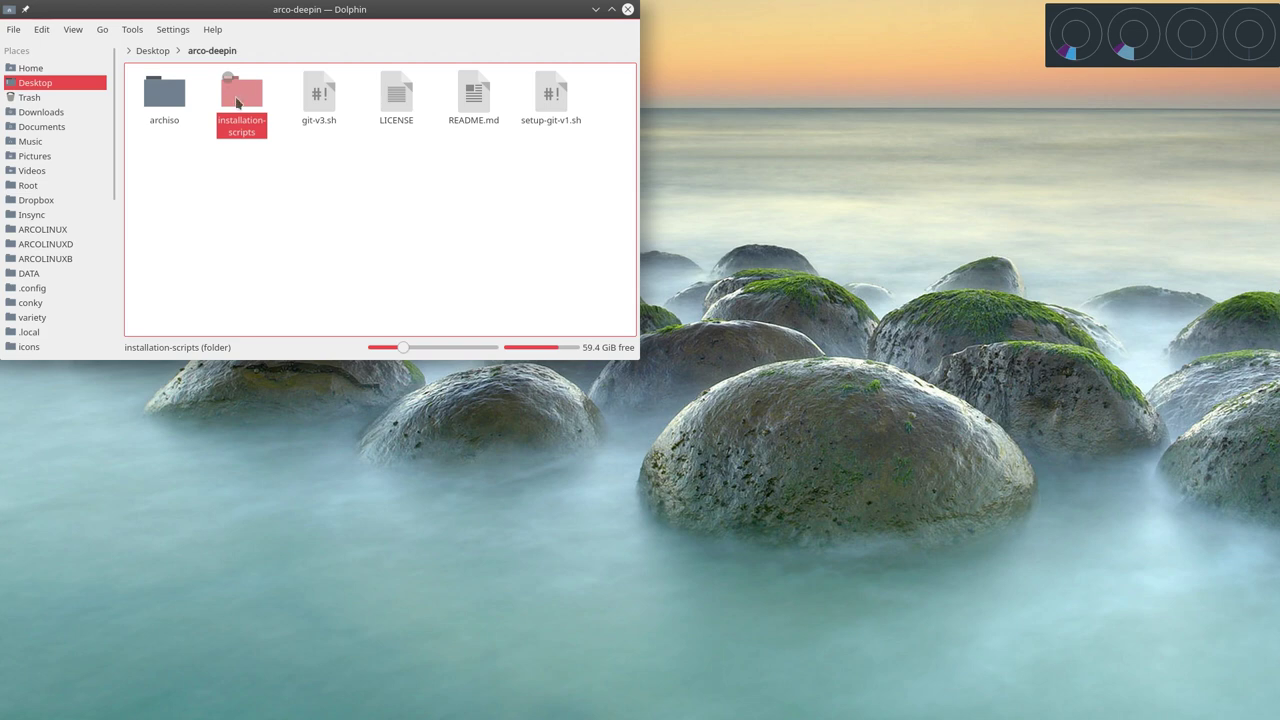
pyautogui.click(168, 100)
# Open the archiso folder and packages.x86_64 in Kate, scrolling through the list.
pyautogui.doubleClick(171, 107)
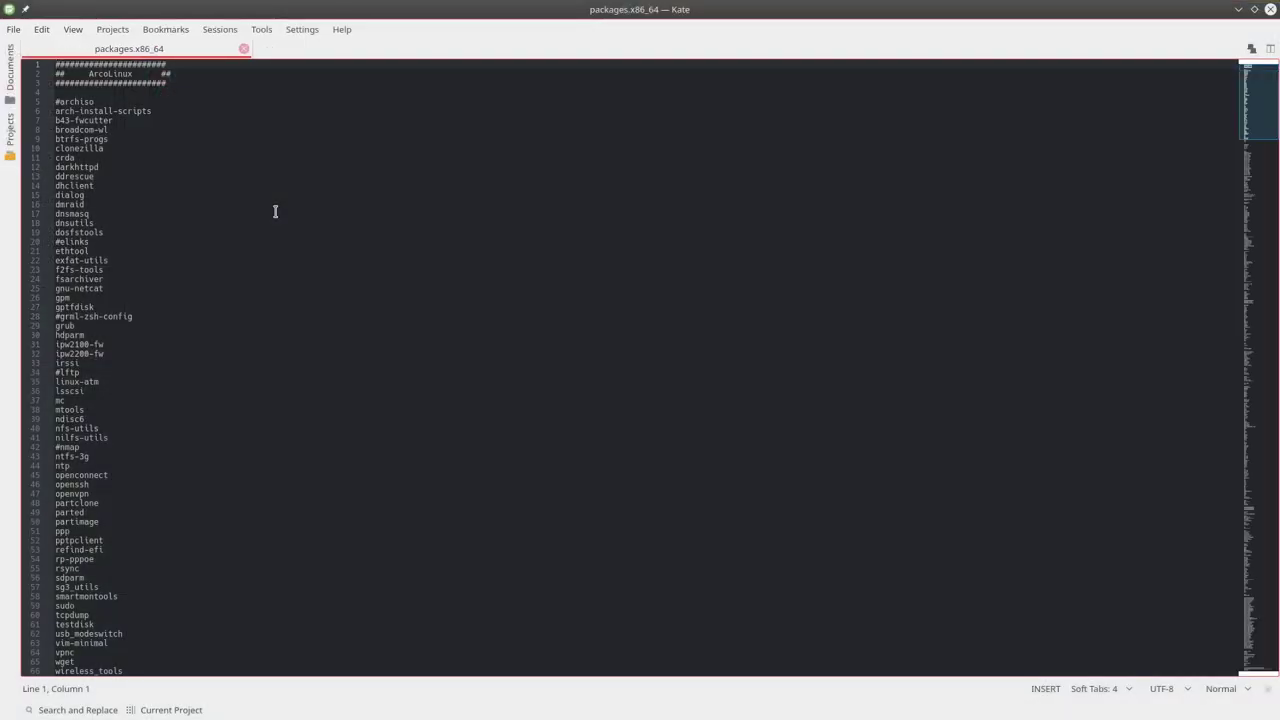
pyautogui.scroll(8, 275, 211)
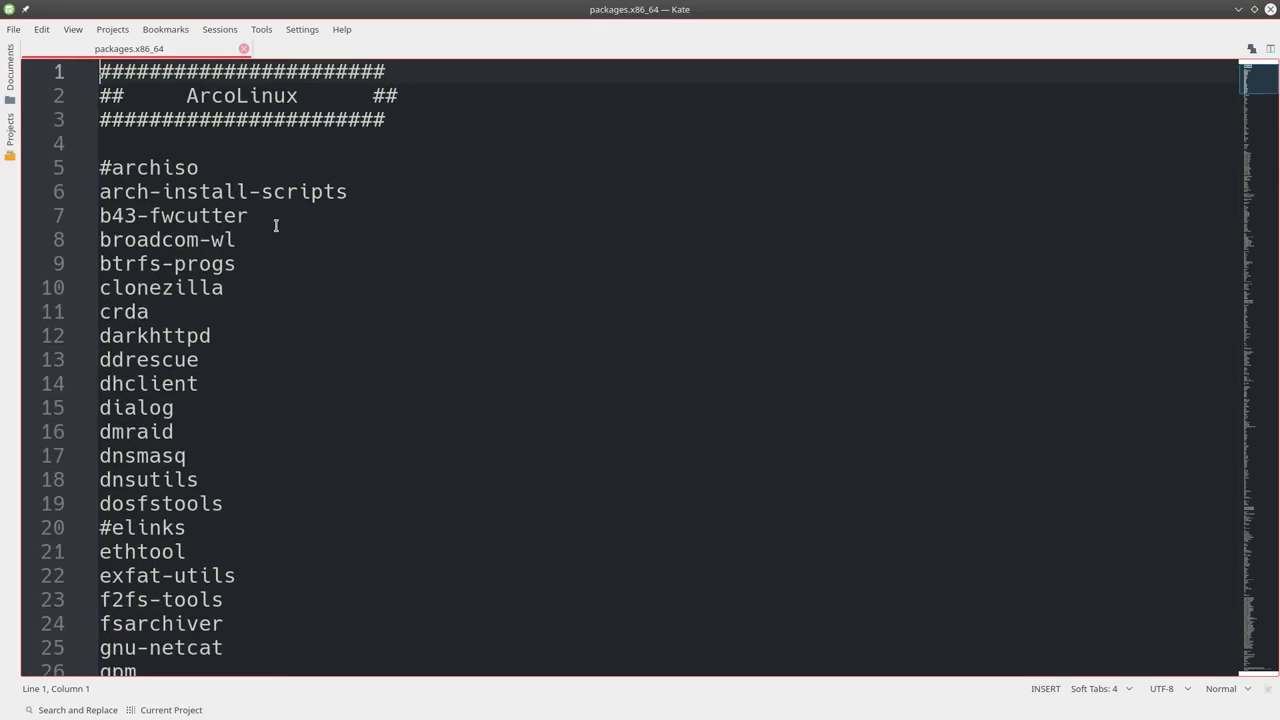
pyautogui.scroll(-20, 289, 232)
pyautogui.scroll(-16, 289, 232)
pyautogui.scroll(20, 289, 232)
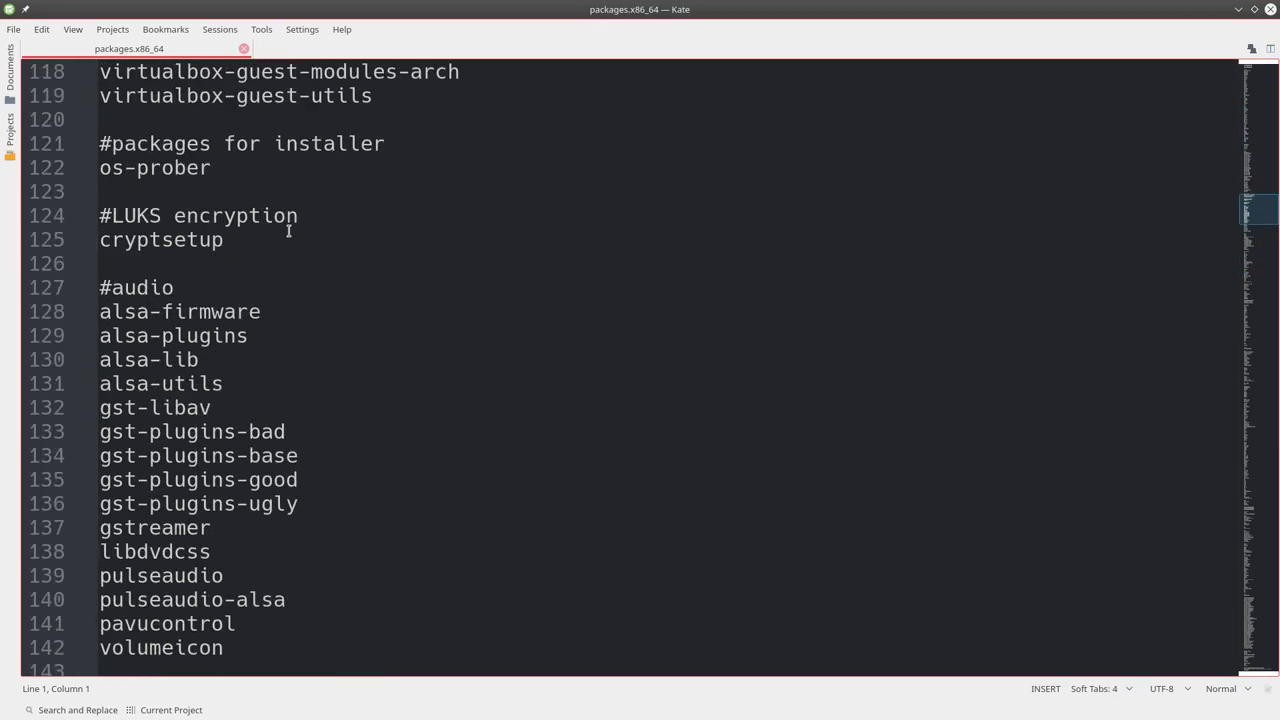
pyautogui.scroll(10, 289, 232)
pyautogui.scroll(-2, 289, 232)
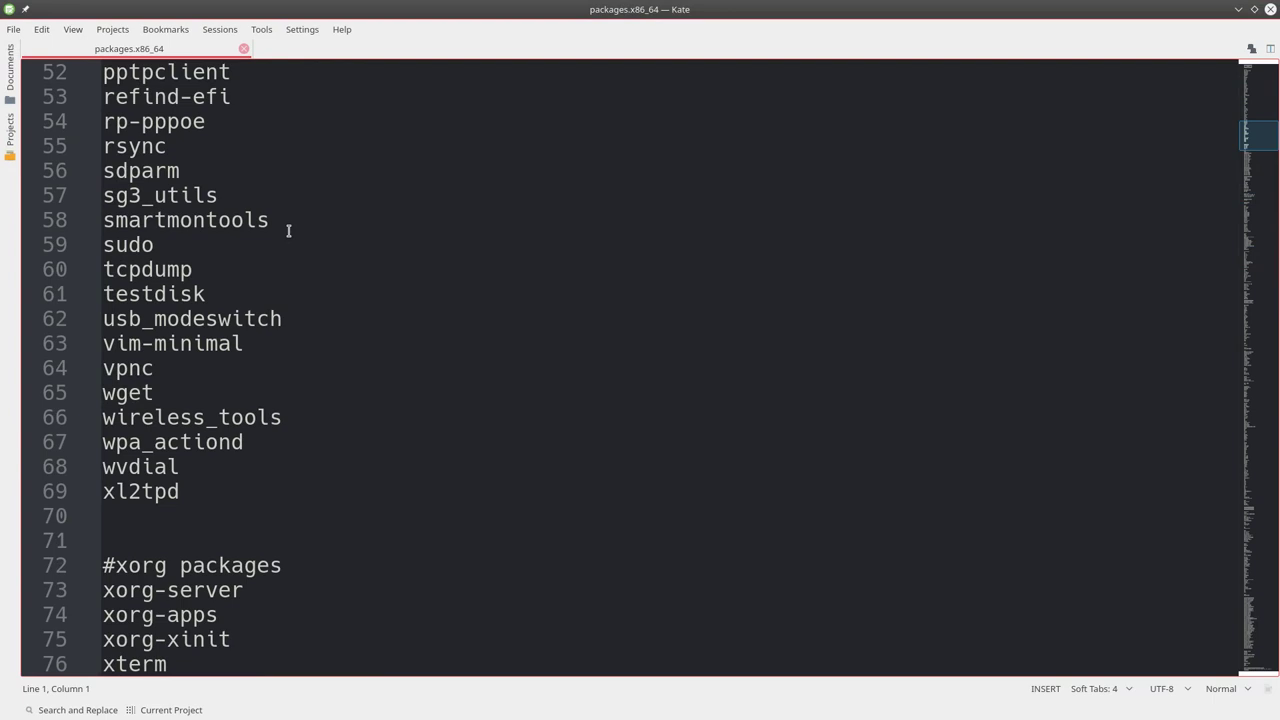
pyautogui.scroll(-4, 289, 231)
pyautogui.scroll(16, 289, 231)
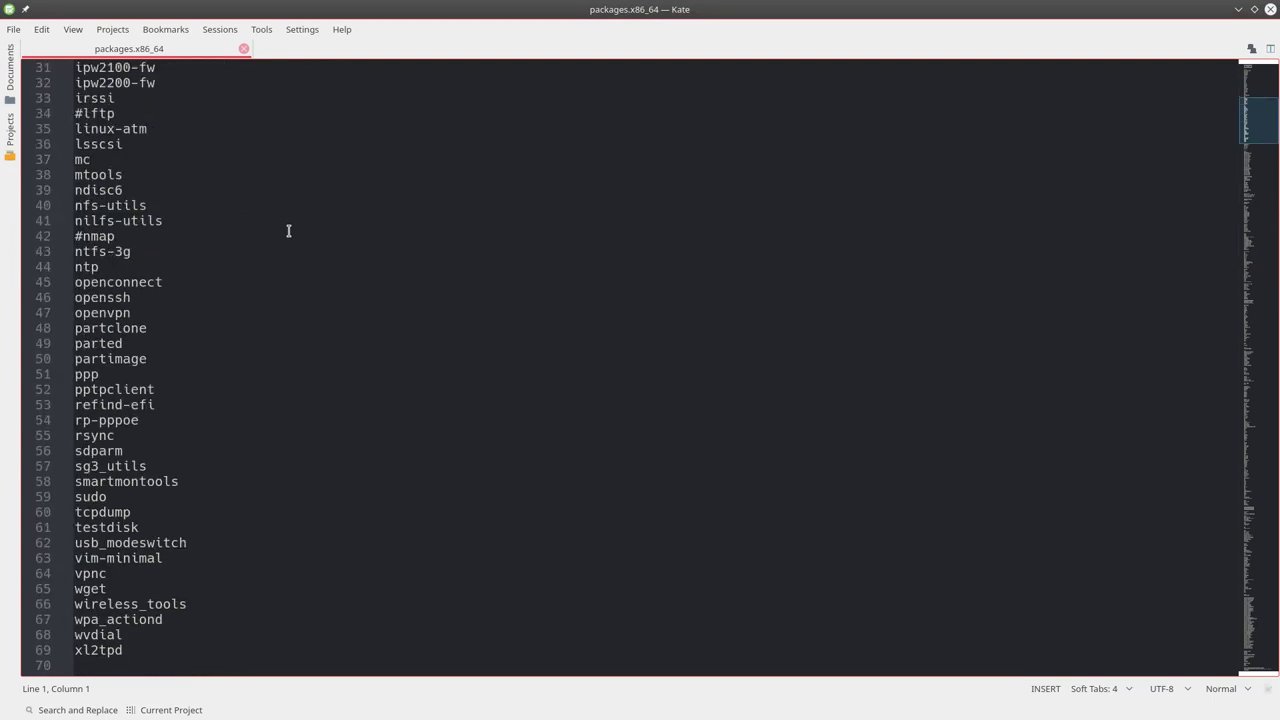
pyautogui.scroll(1, 289, 231)
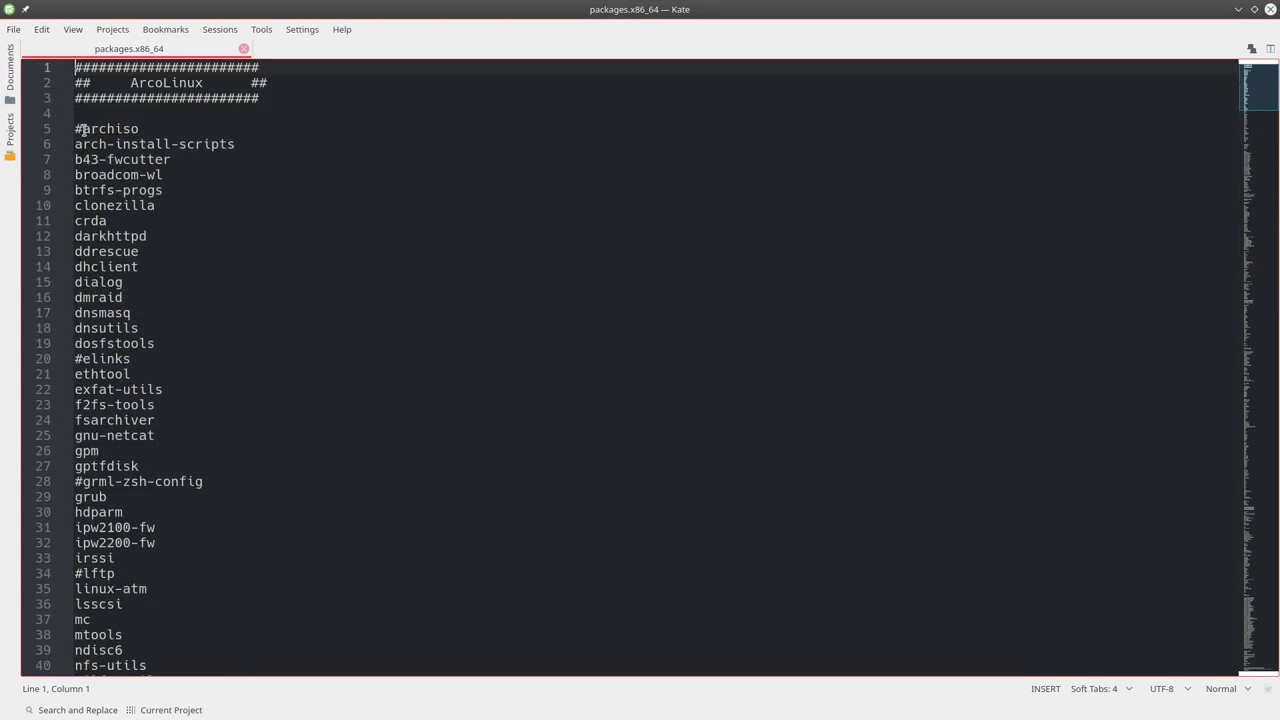
# Select lines 5 through 75 of the package list and scroll further down.
pyautogui.moveTo(77, 128); pyautogui.dragTo(140, 432)
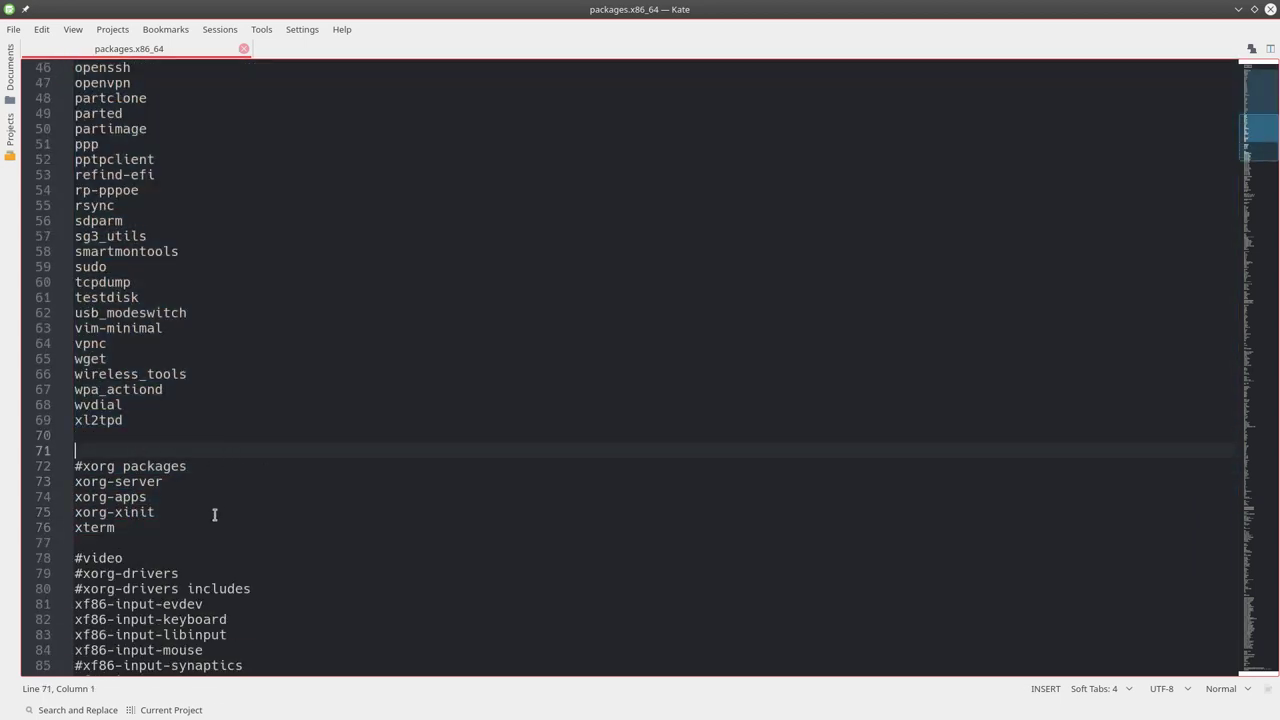
pyautogui.scroll(-16, 214, 514)
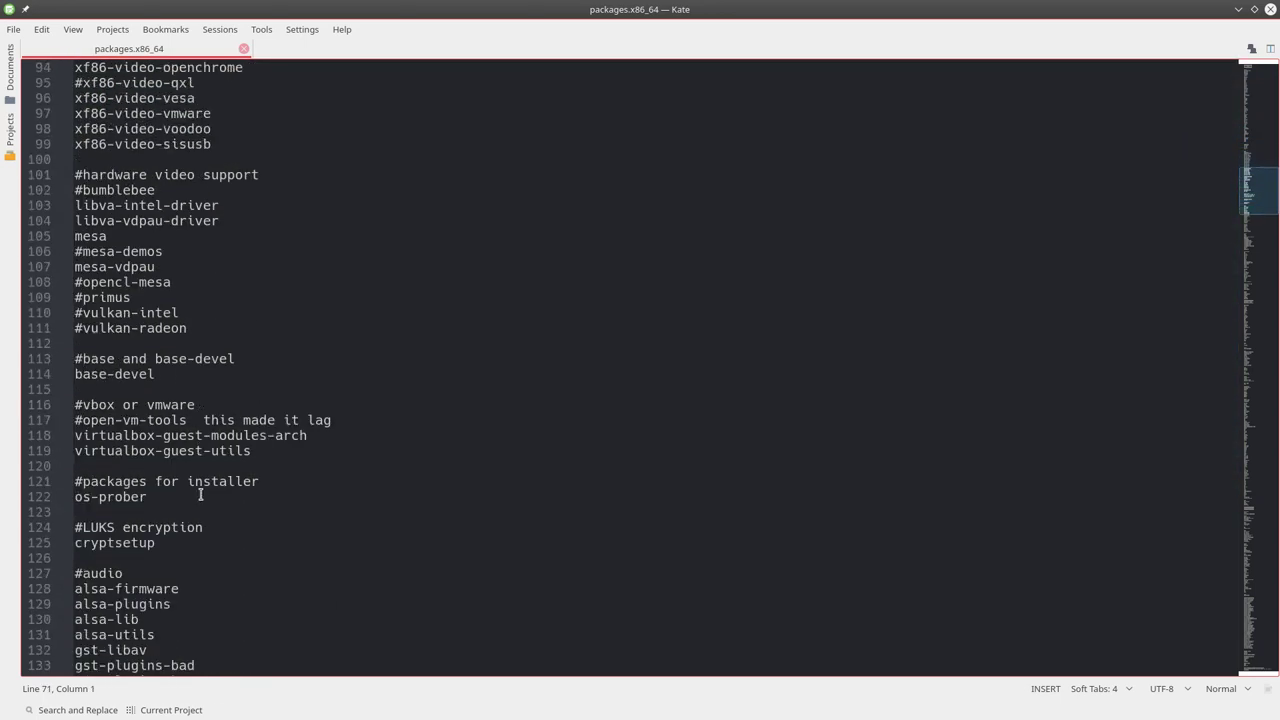
pyautogui.scroll(-18, 200, 494)
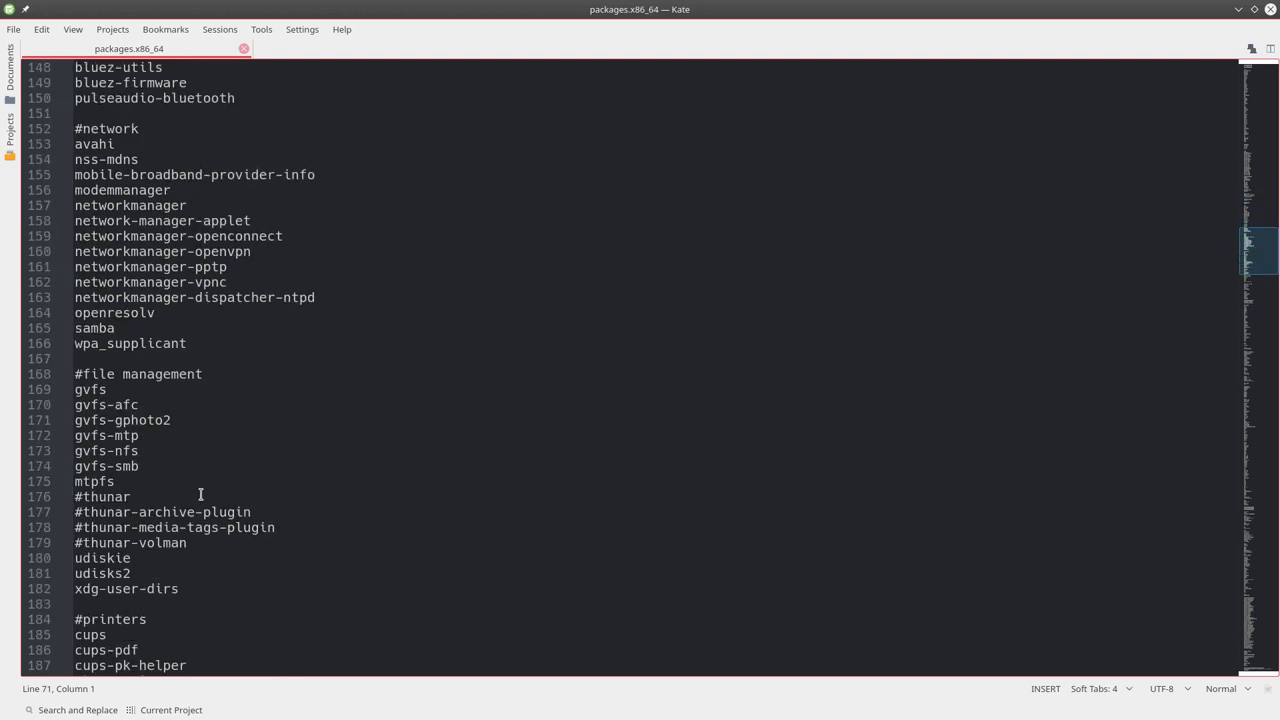
pyautogui.scroll(-19, 200, 494)
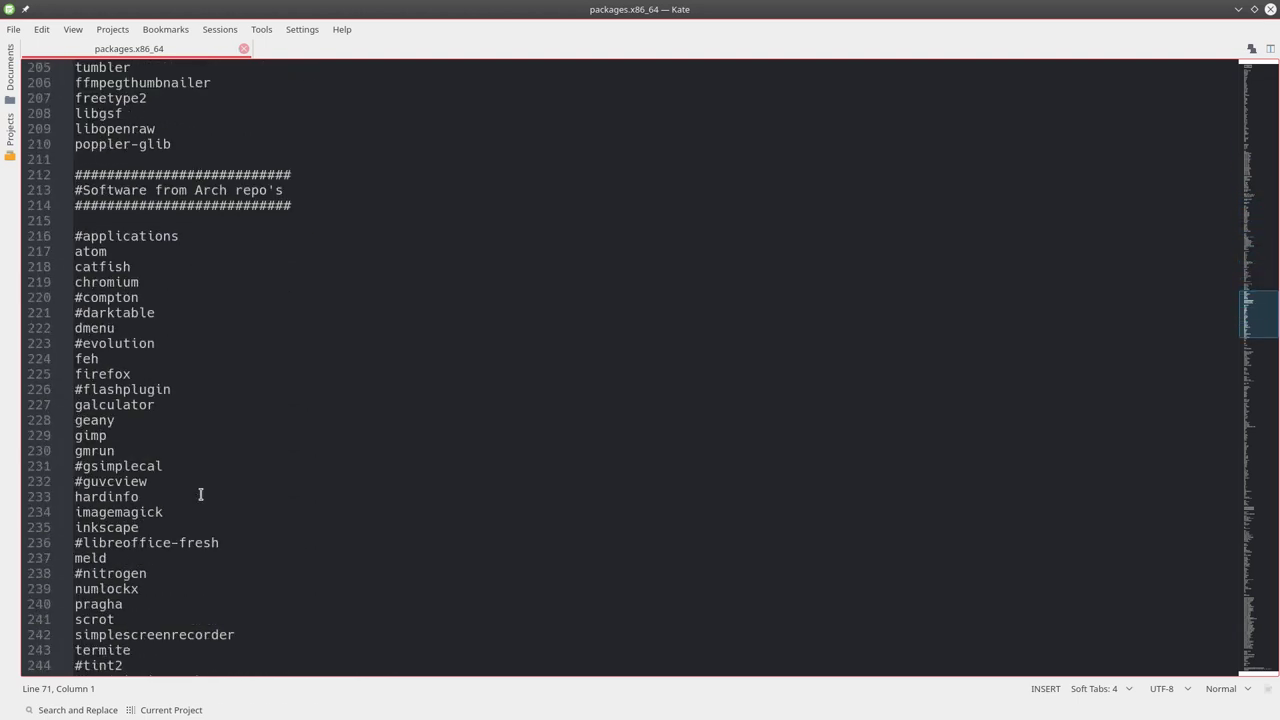
pyautogui.scroll(-1, 200, 494)
# Comment out chromium in the Software from Arch repo's section with '#'.
pyautogui.click(124, 147)
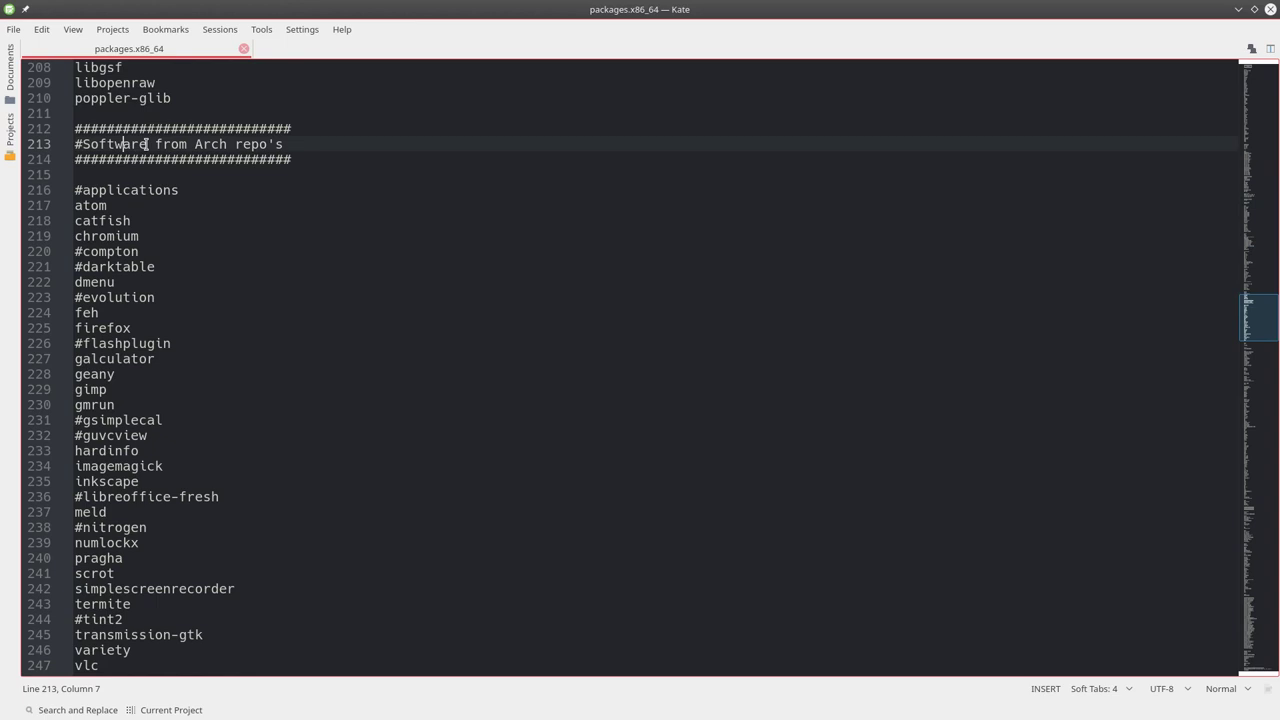
pyautogui.click(196, 144)
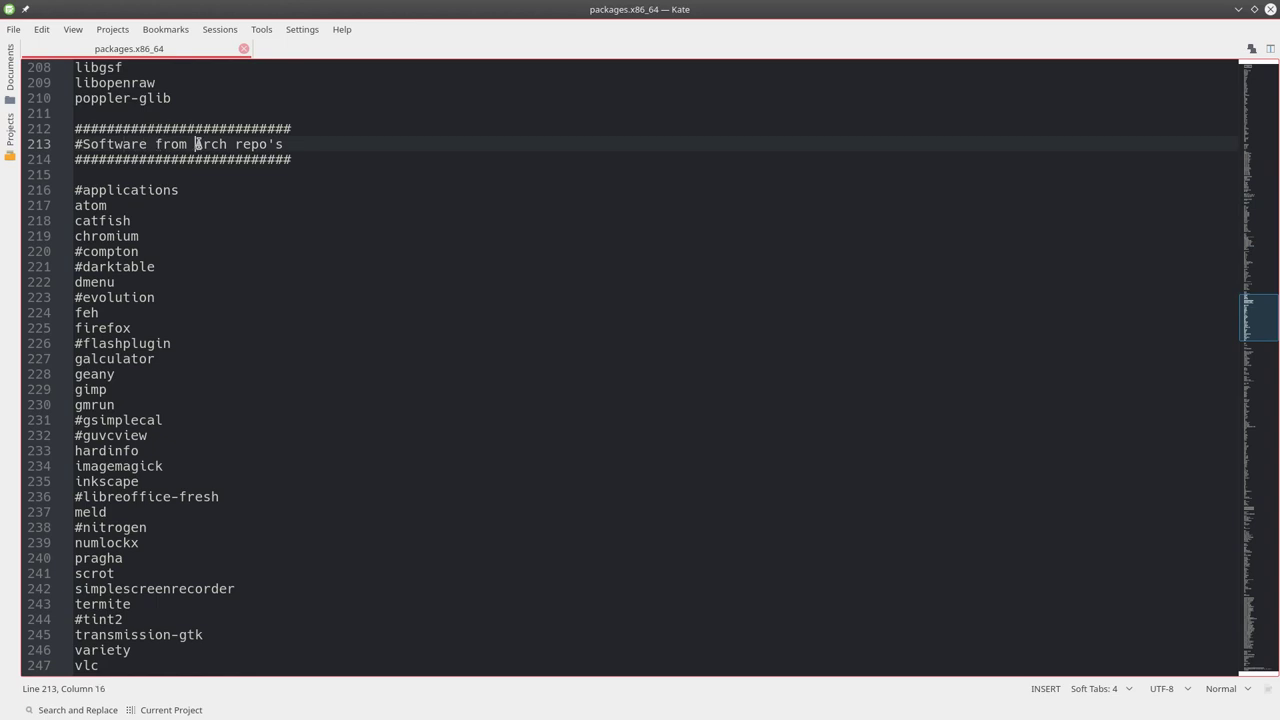
pyautogui.click(76, 206)
pyautogui.click(76, 220)
pyautogui.click(76, 238)
pyautogui.write('#')
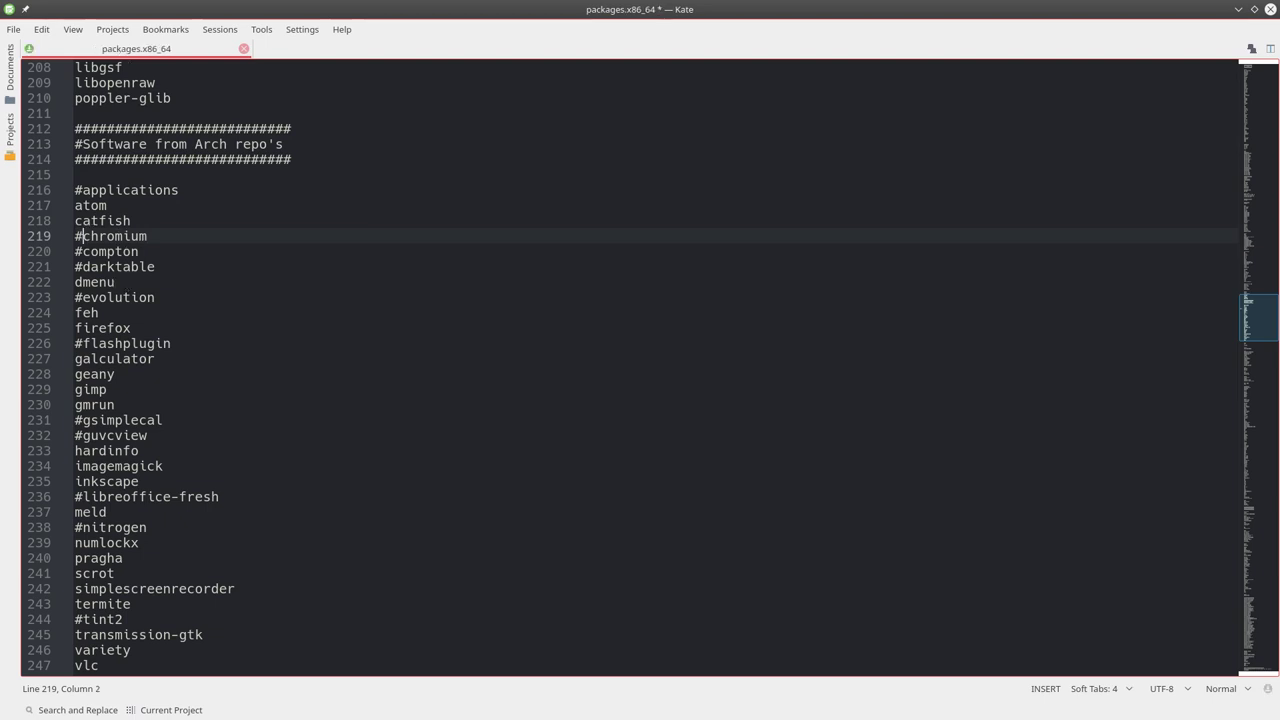
# Comment out geany and uncomment libreoffice-fresh in the package list.
pyautogui.scroll(-1, 127, 288)
pyautogui.scroll(-2, 130, 340)
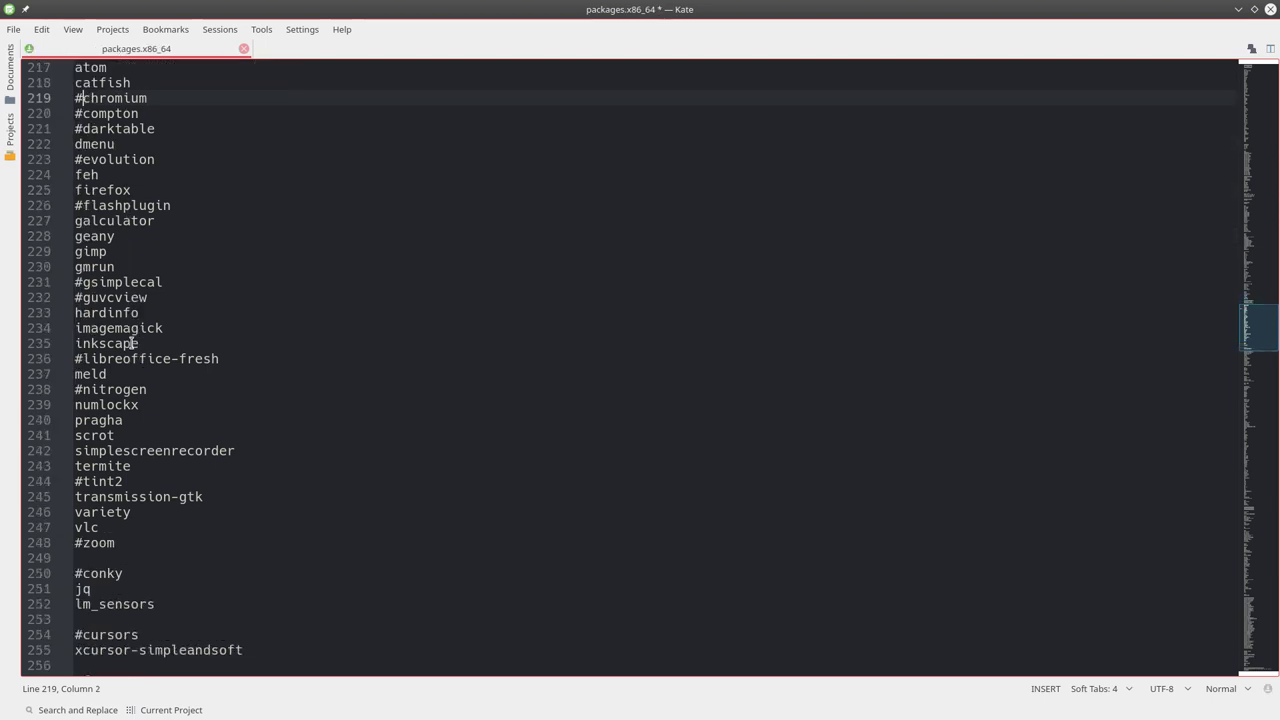
pyautogui.click(77, 236)
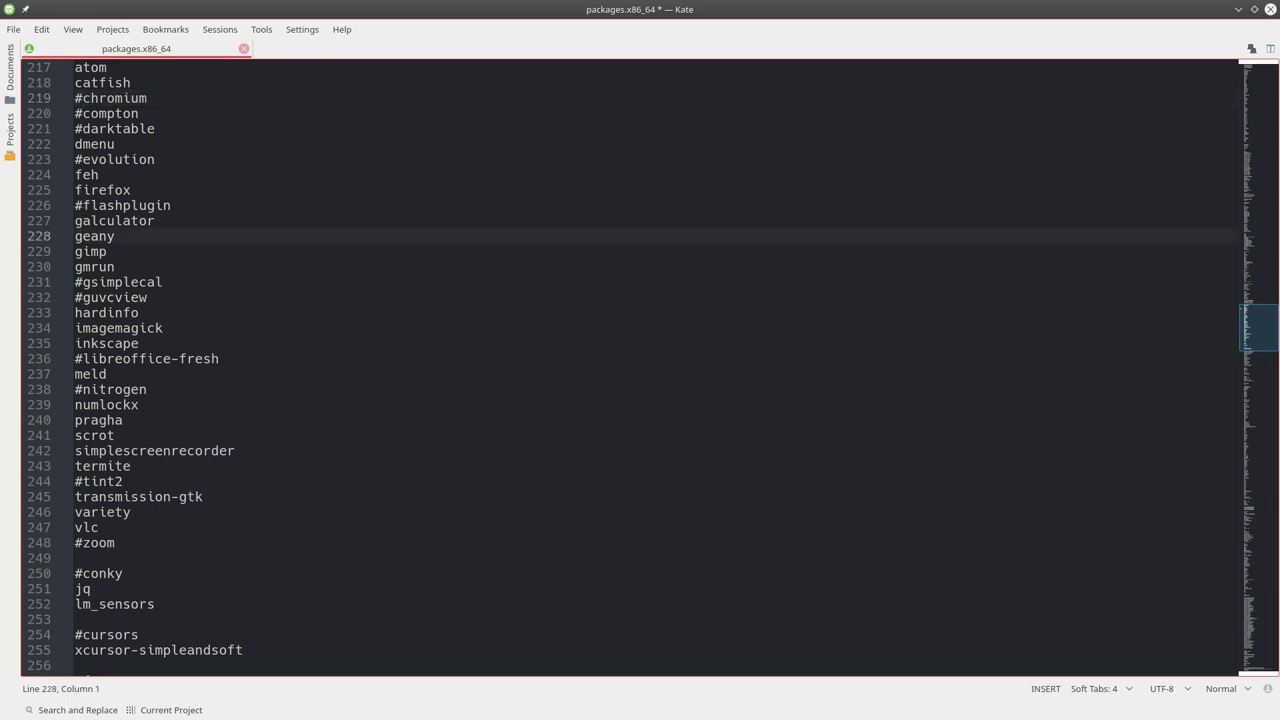
pyautogui.write('#')
pyautogui.click(83, 360)
pyautogui.press('BackSpace')
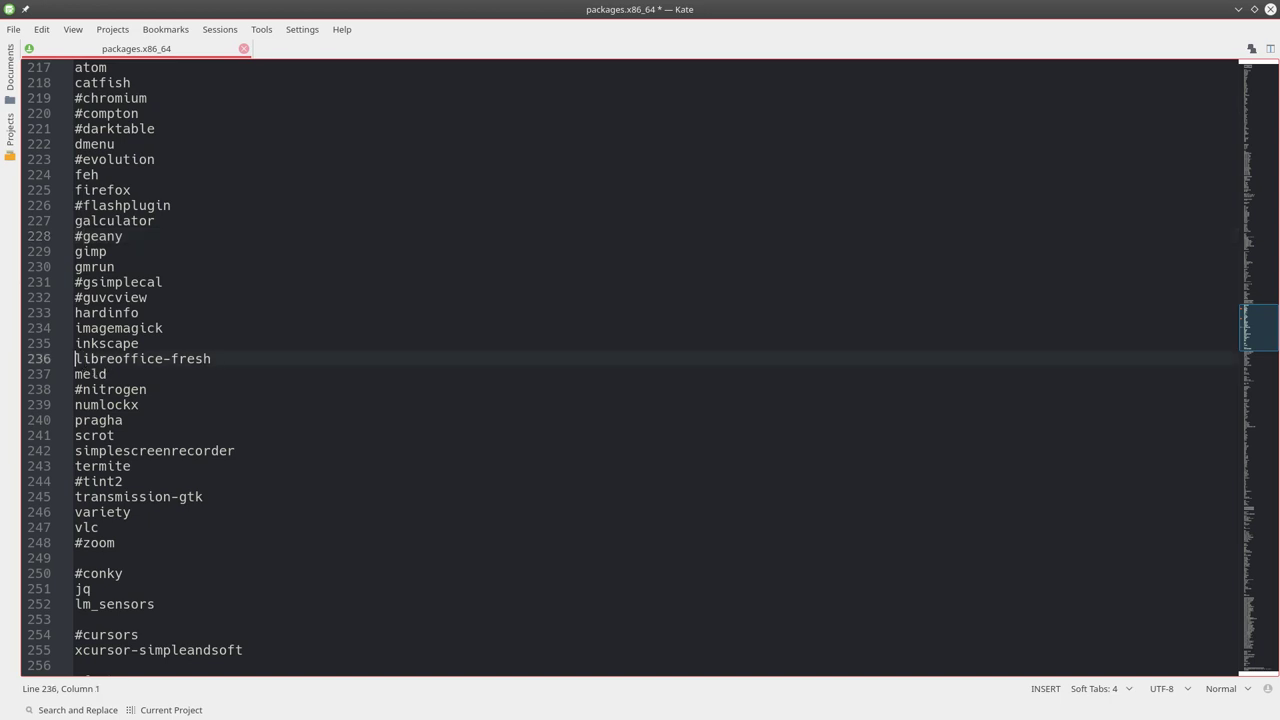
# Add a new 'obs-stedio' package line after numlockx.
pyautogui.scroll(-1, 86, 404)
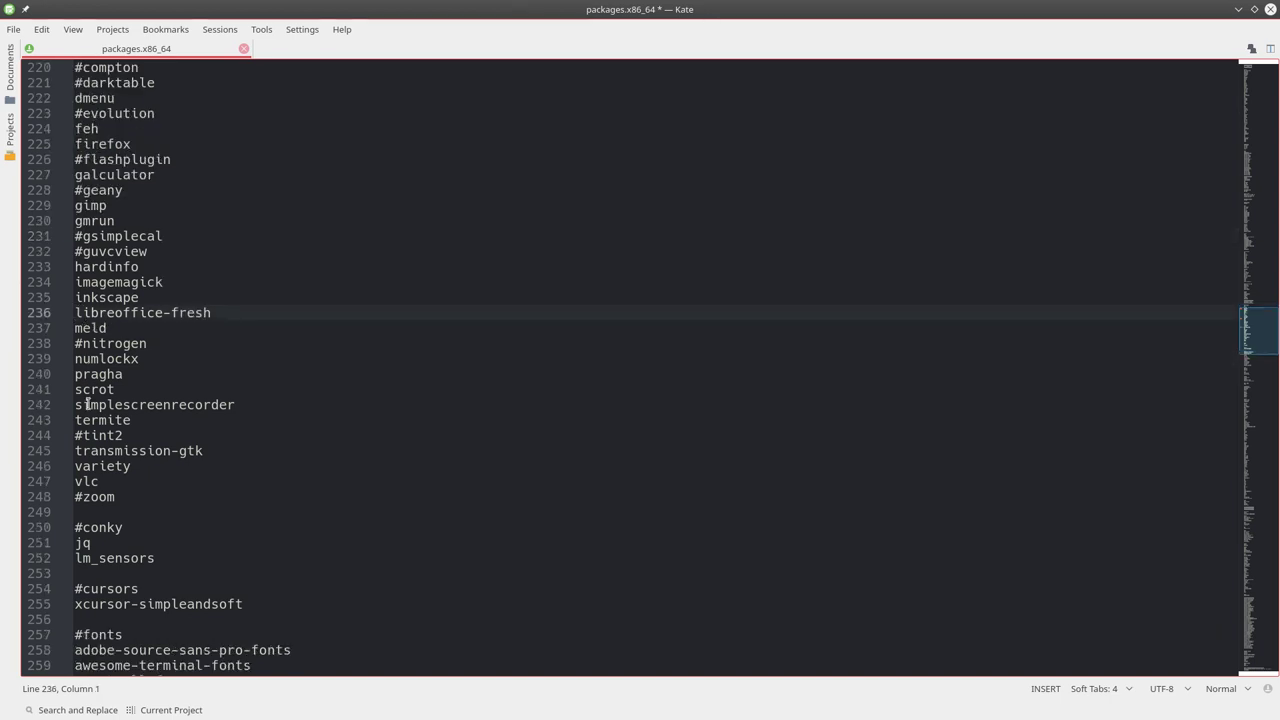
pyautogui.scroll(-2, 86, 404)
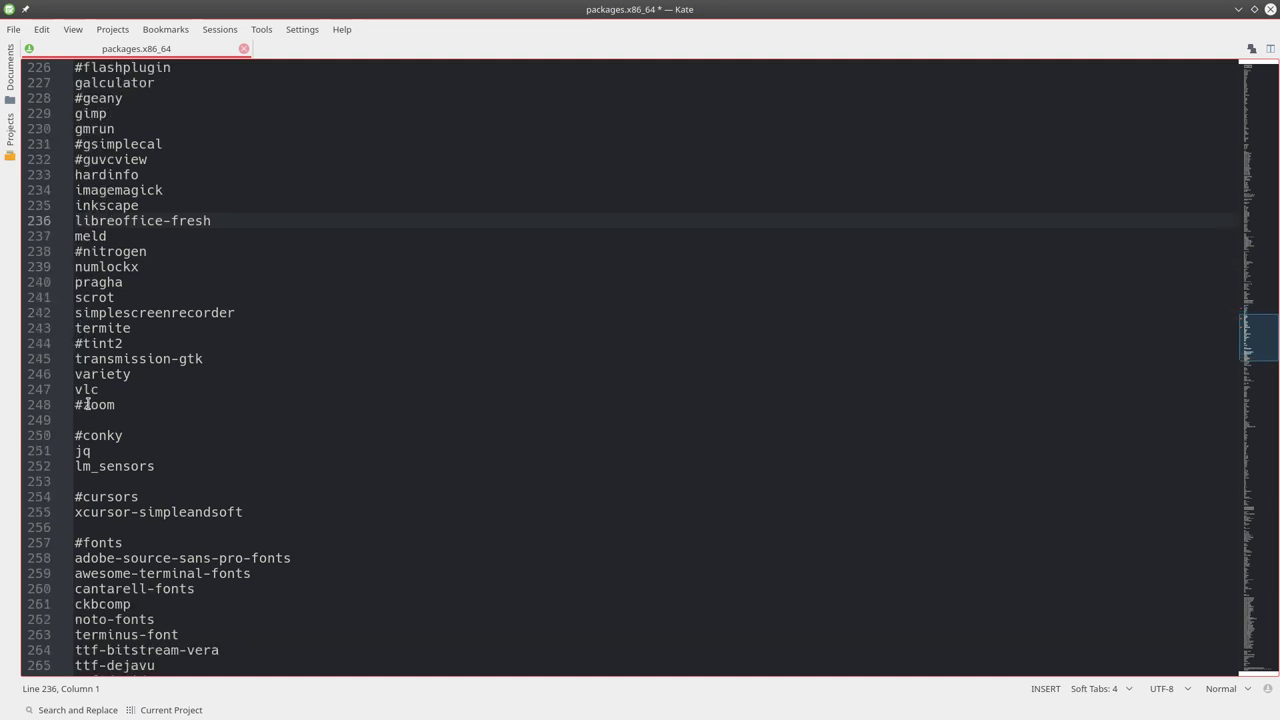
pyautogui.scroll(2, 128, 382)
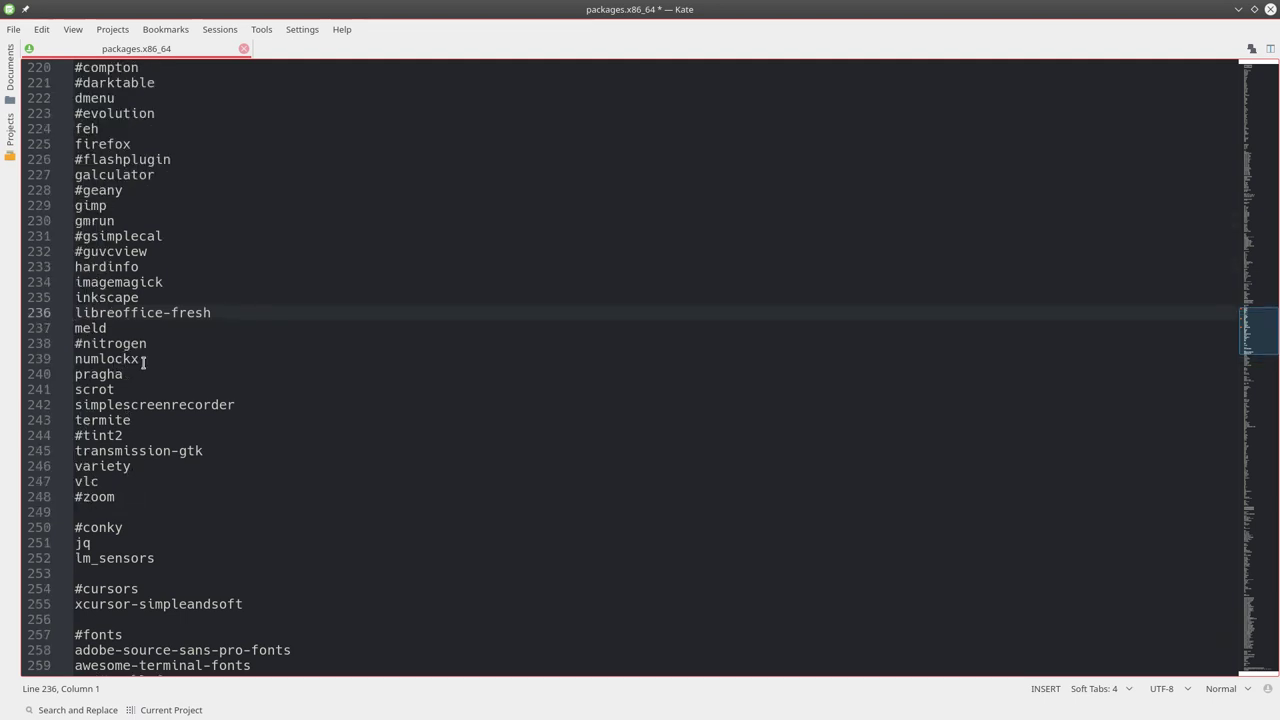
pyautogui.click(151, 360)
pyautogui.press('Return')
pyautogui.write('obs')
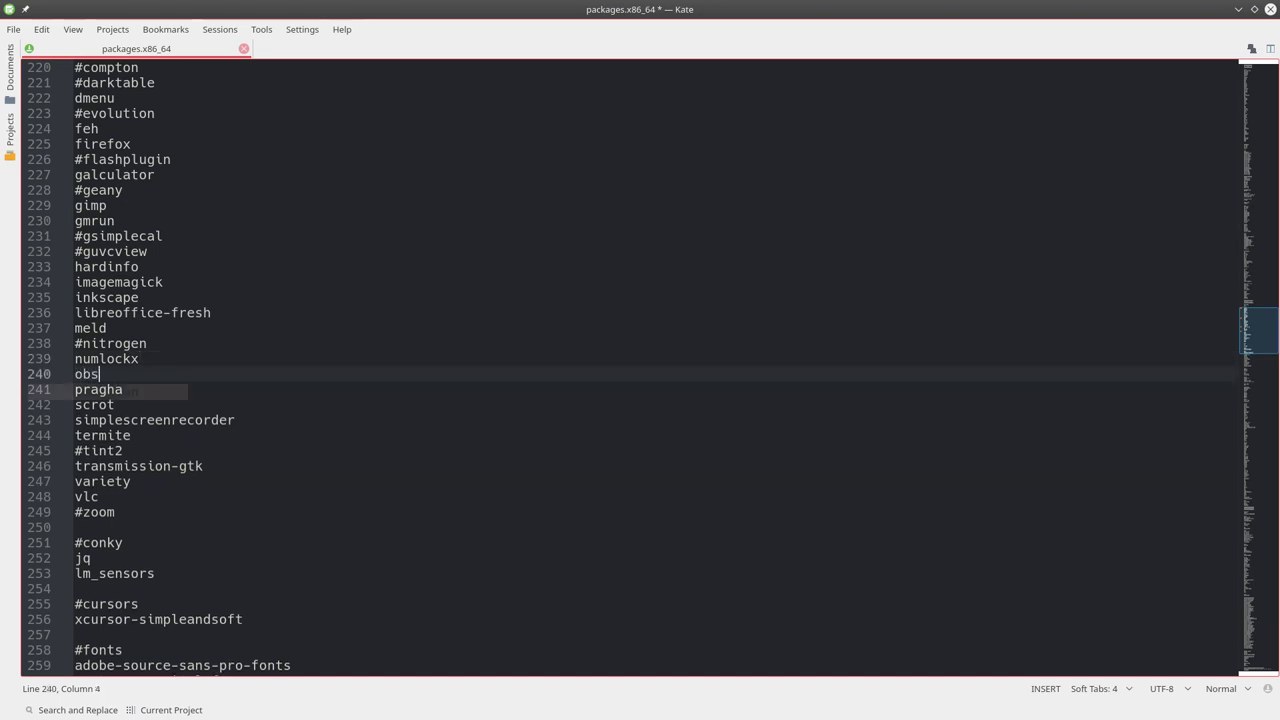
pyautogui.write('-stedio')
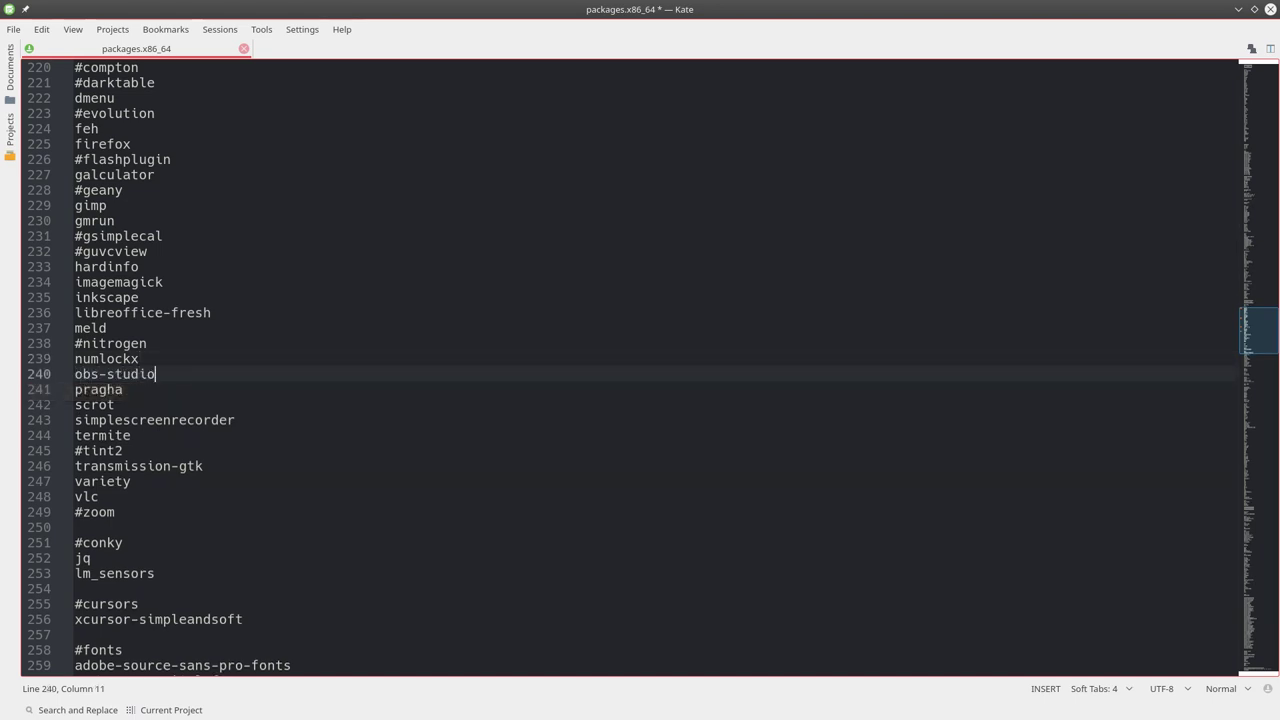
# Scroll down to the #zoom line and save packages.x86_64 with Ctrl+S.
pyautogui.scroll(-2, 150, 362)
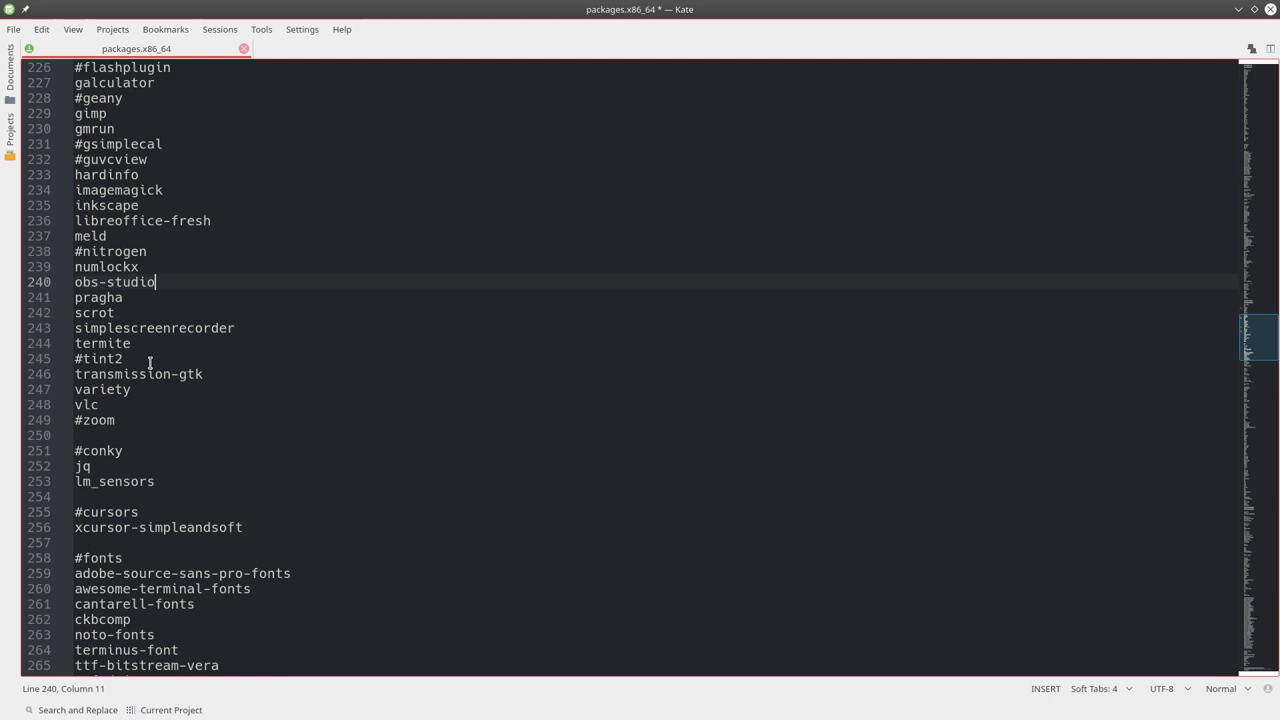
pyautogui.scroll(-3, 150, 362)
pyautogui.click(81, 288)
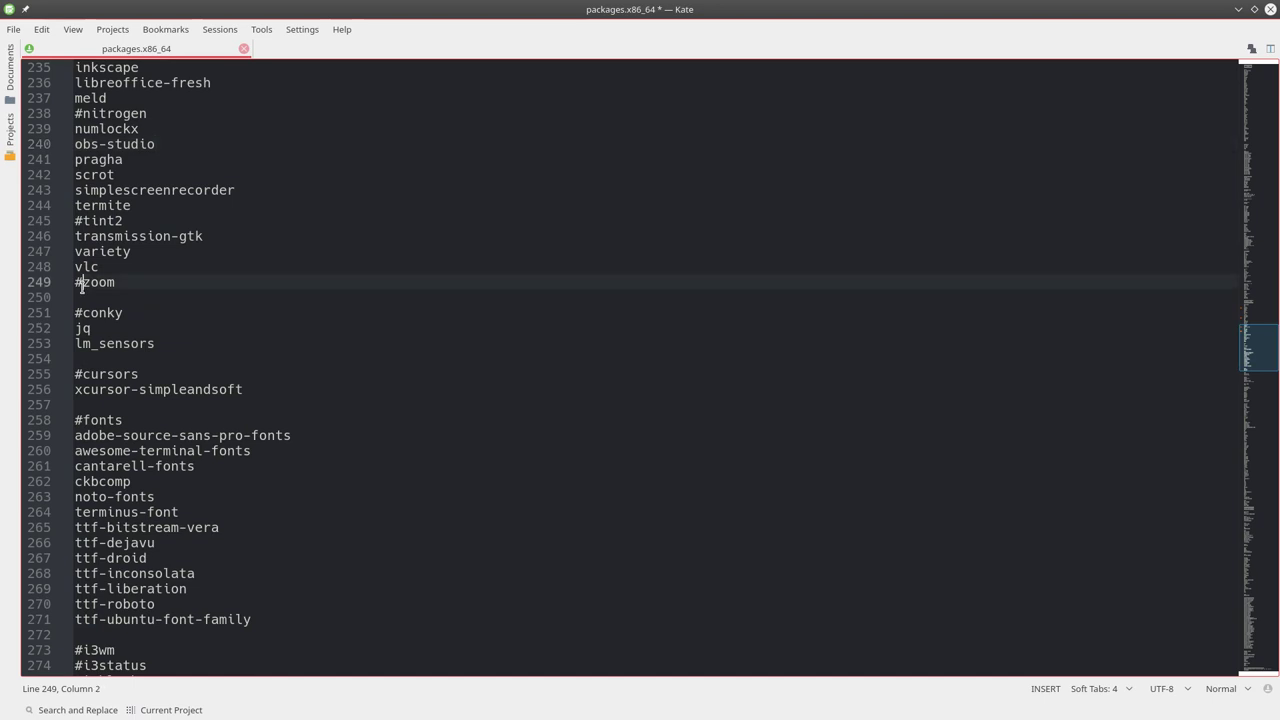
pyautogui.scroll(-3, 155, 453)
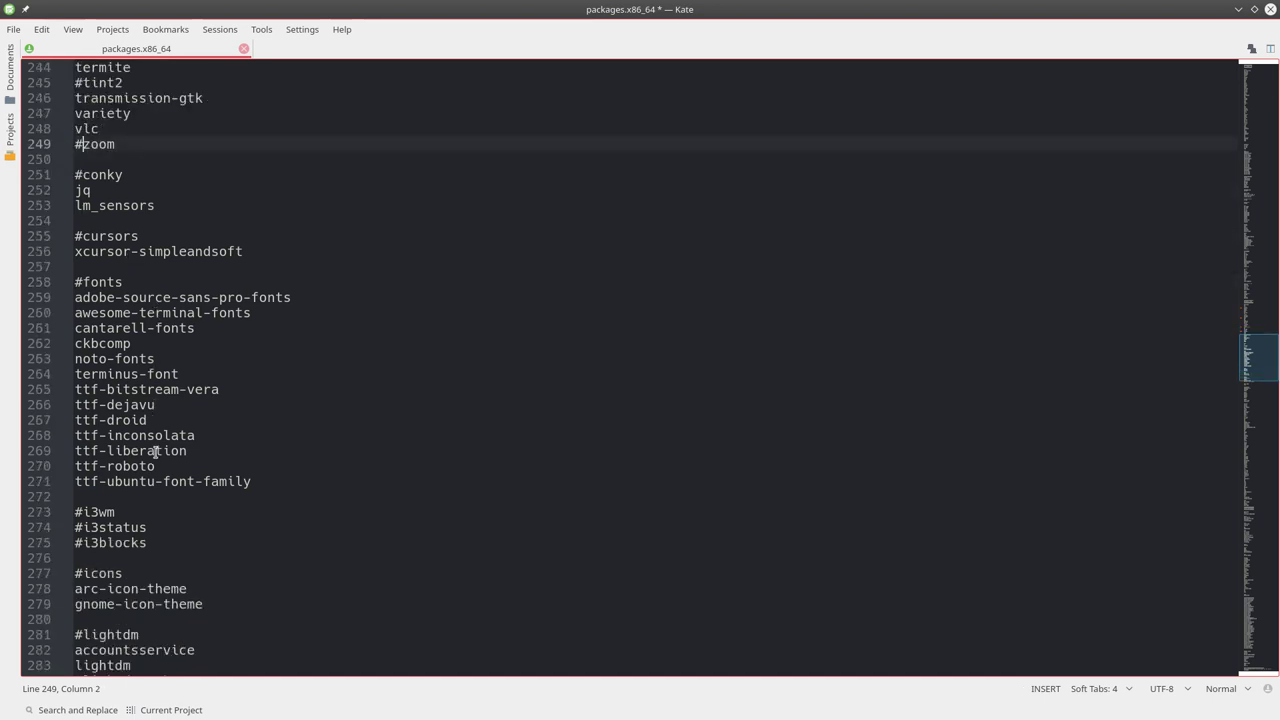
pyautogui.hotkey('ctrl', 's')
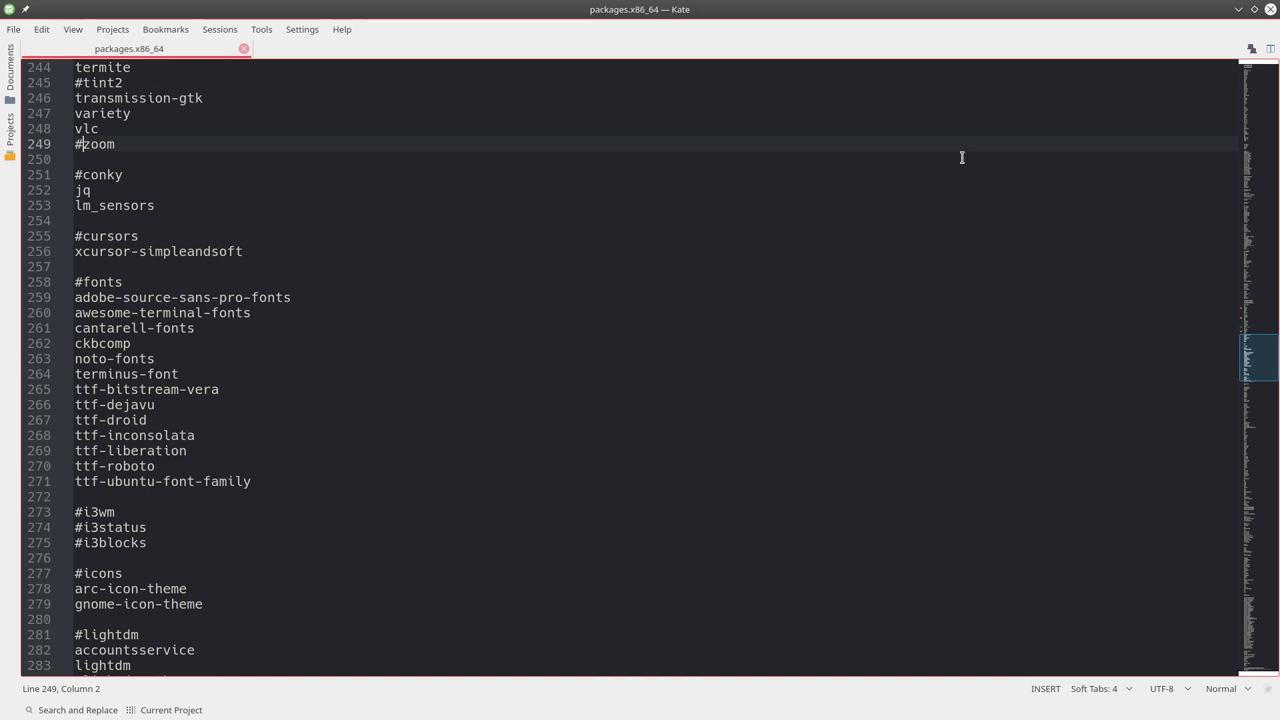
# Close Kate, open arco-deepin's installation-scripts folder and open a terminal there.
pyautogui.click(1270, 9)
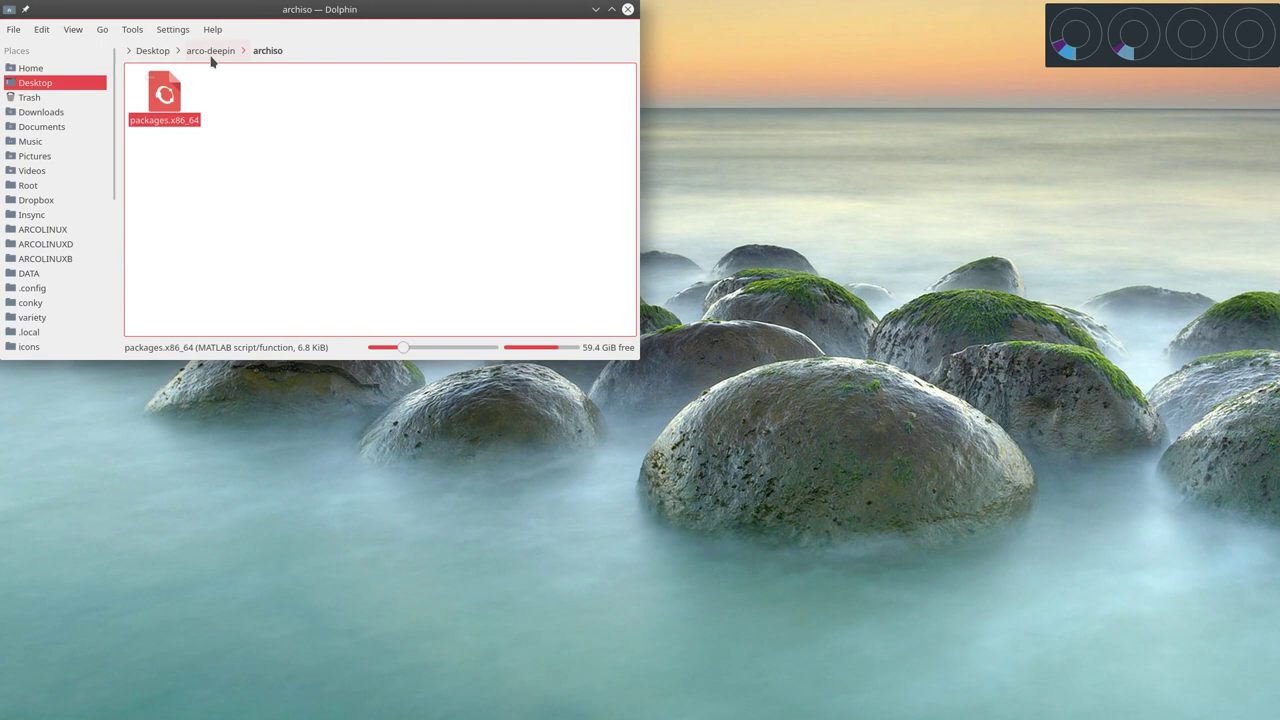
pyautogui.click(212, 52)
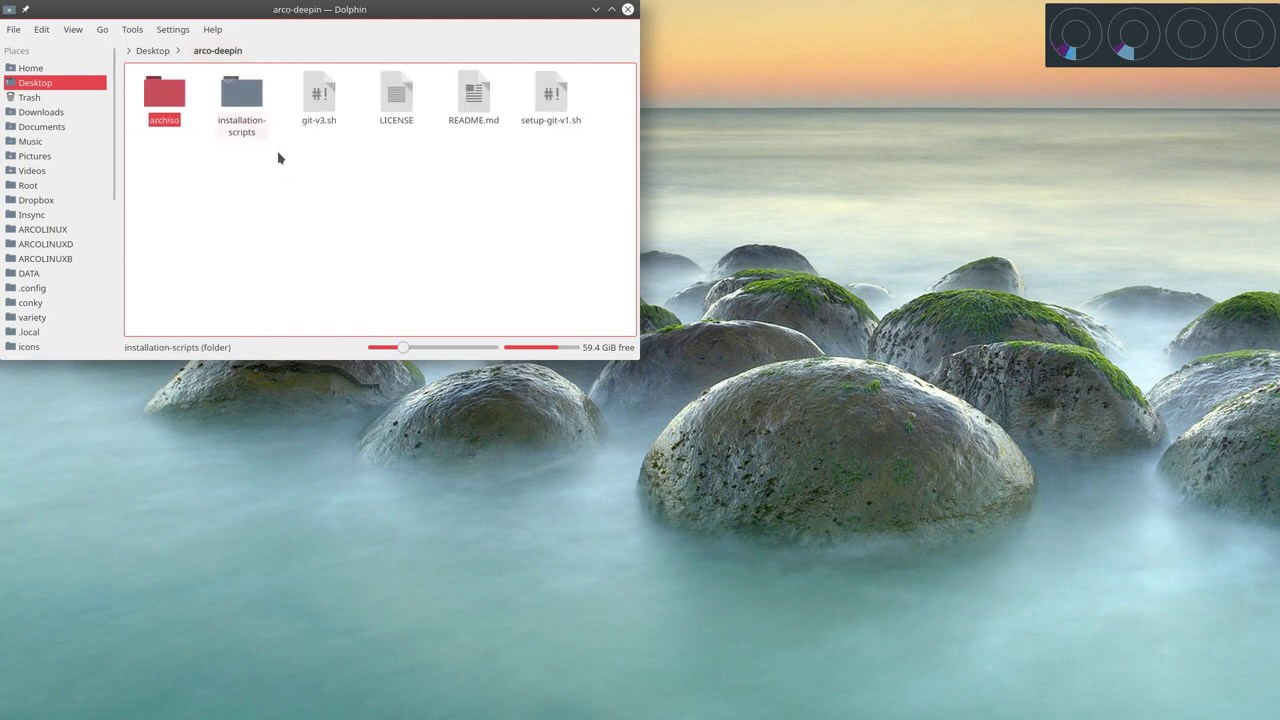
pyautogui.doubleClick(245, 100)
pyautogui.rightClick(355, 162)
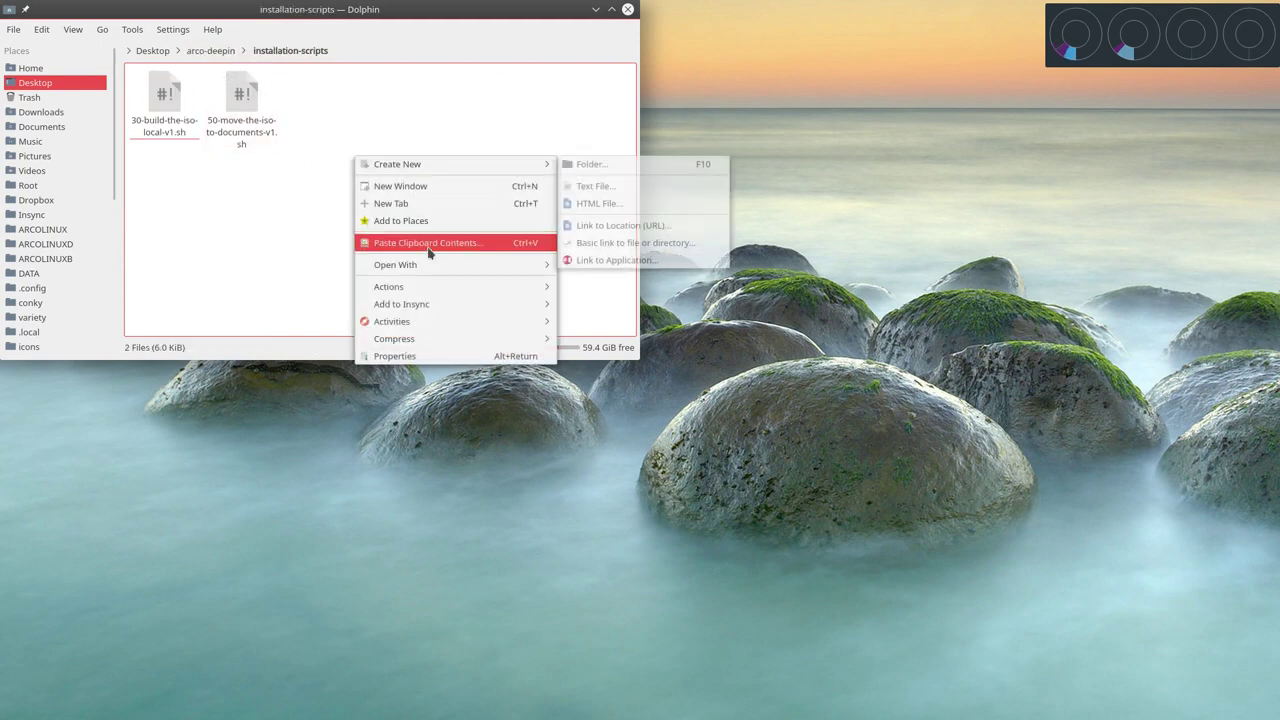
pyautogui.moveTo(470, 292)
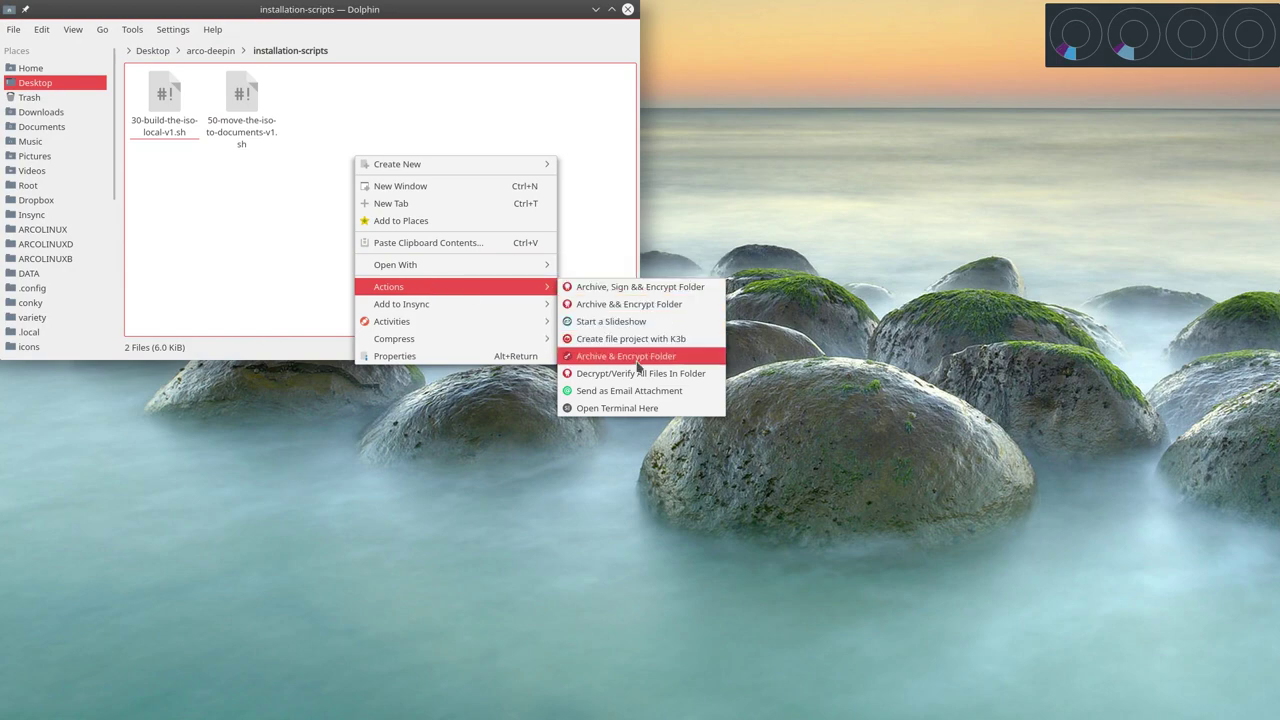
pyautogui.click(617, 408)
# Tile Konsole on the right, select 30-build-the-iso-local-v1.sh, and return to the BYOI page.
pyautogui.press('super+Right')
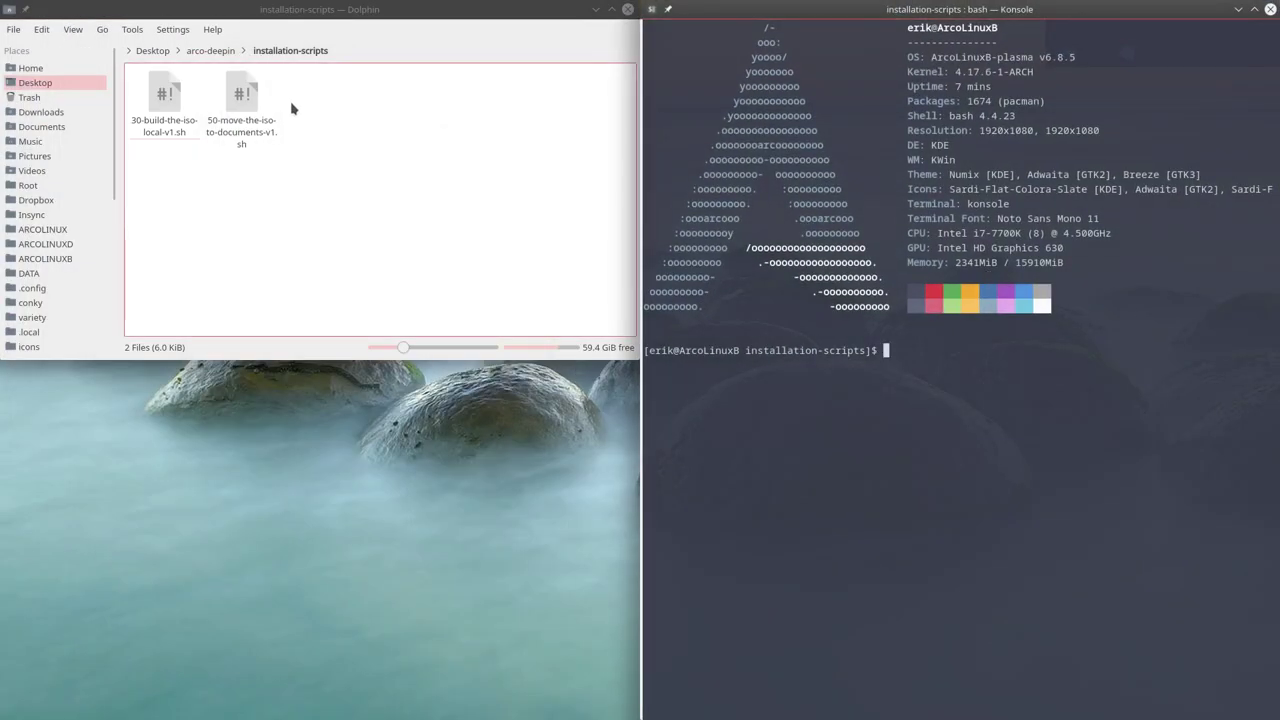
pyautogui.click(160, 98)
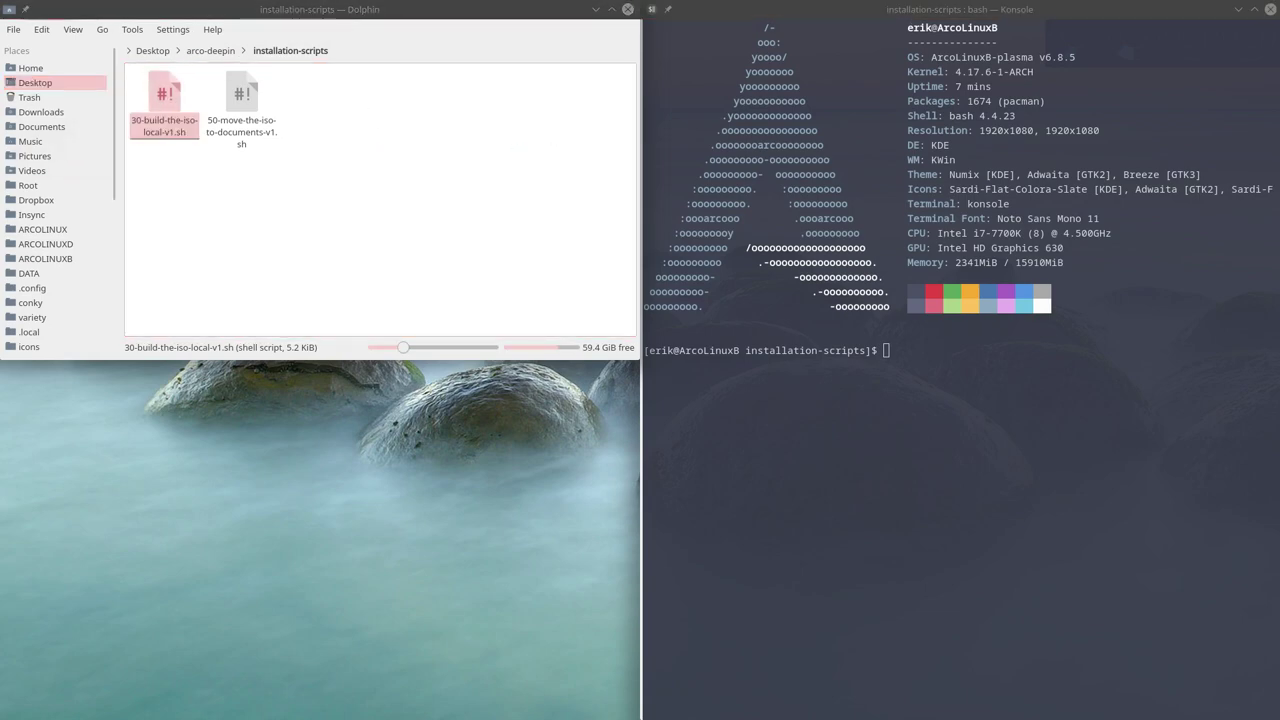
pyautogui.hotkey('alt', 'Tab')
# Find the 'run script 30' step in the BYOI procedure in Firefox, then return to Dolphin and Konsole.
pyautogui.click(297, 472)
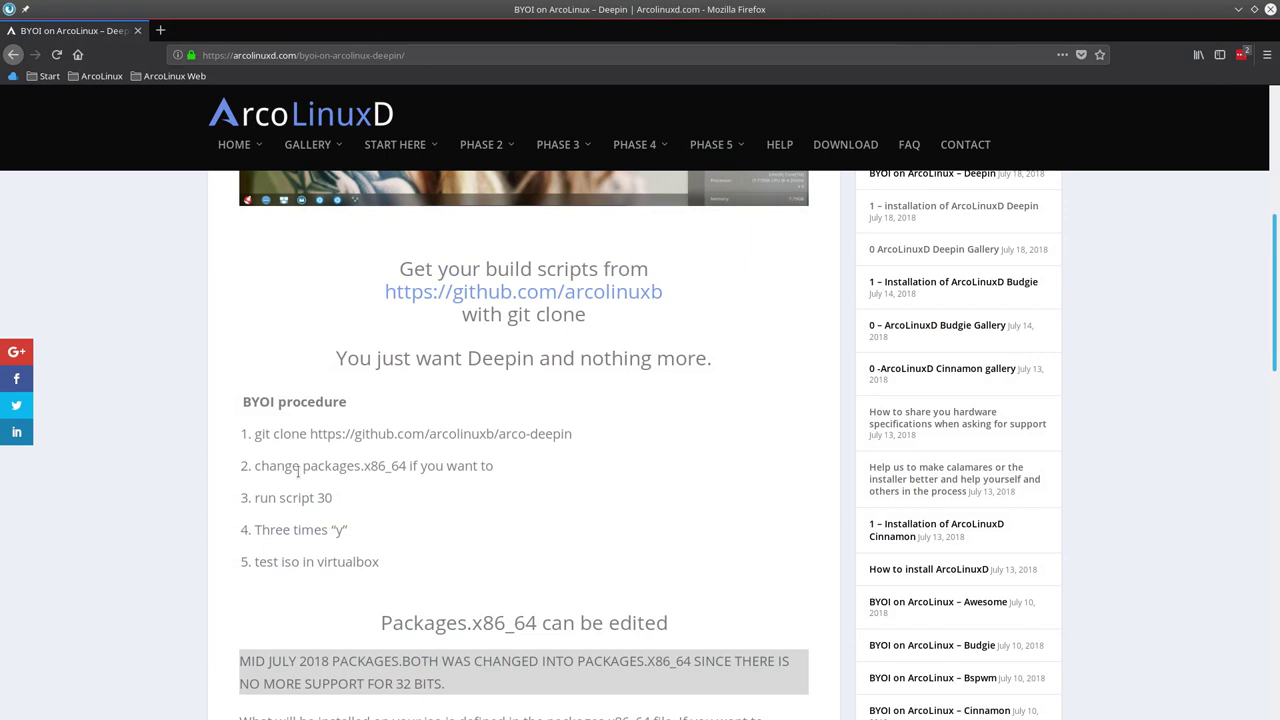
pyautogui.moveTo(260, 464); pyautogui.dragTo(589, 471)
pyautogui.click(466, 492)
pyautogui.moveTo(348, 503); pyautogui.dragTo(254, 503)
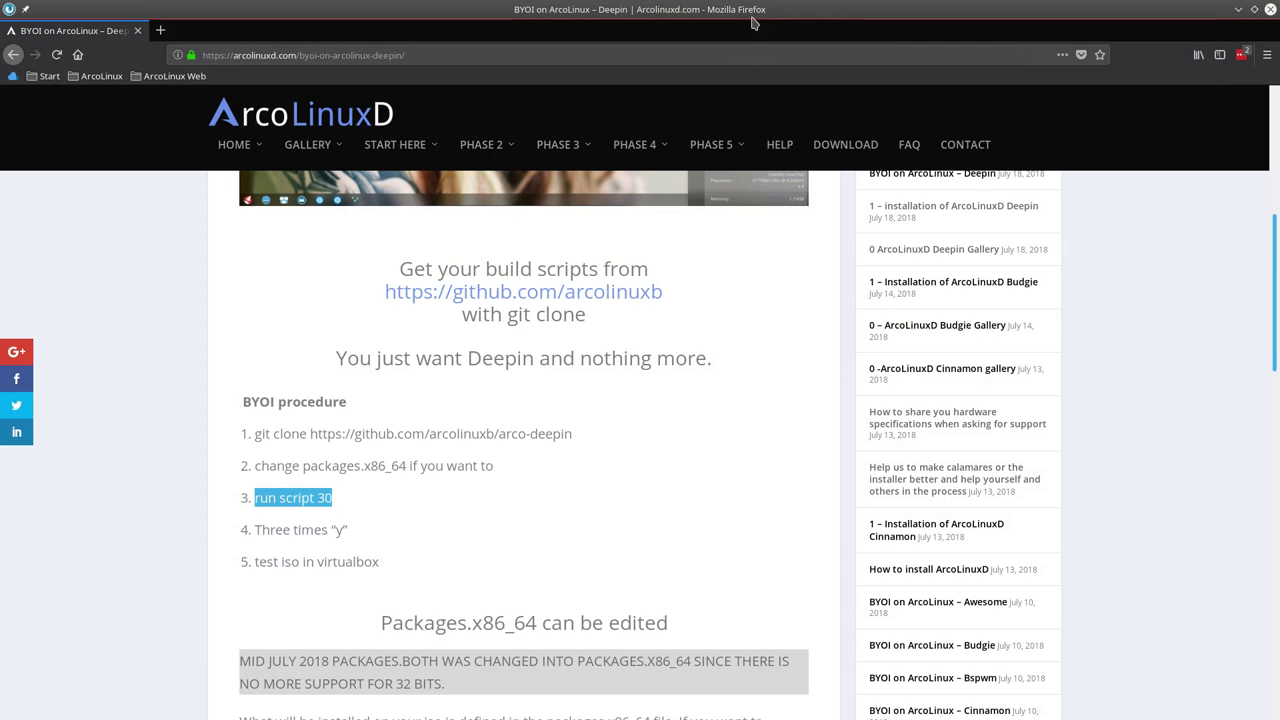
pyautogui.hotkey('alt', 'Tab')
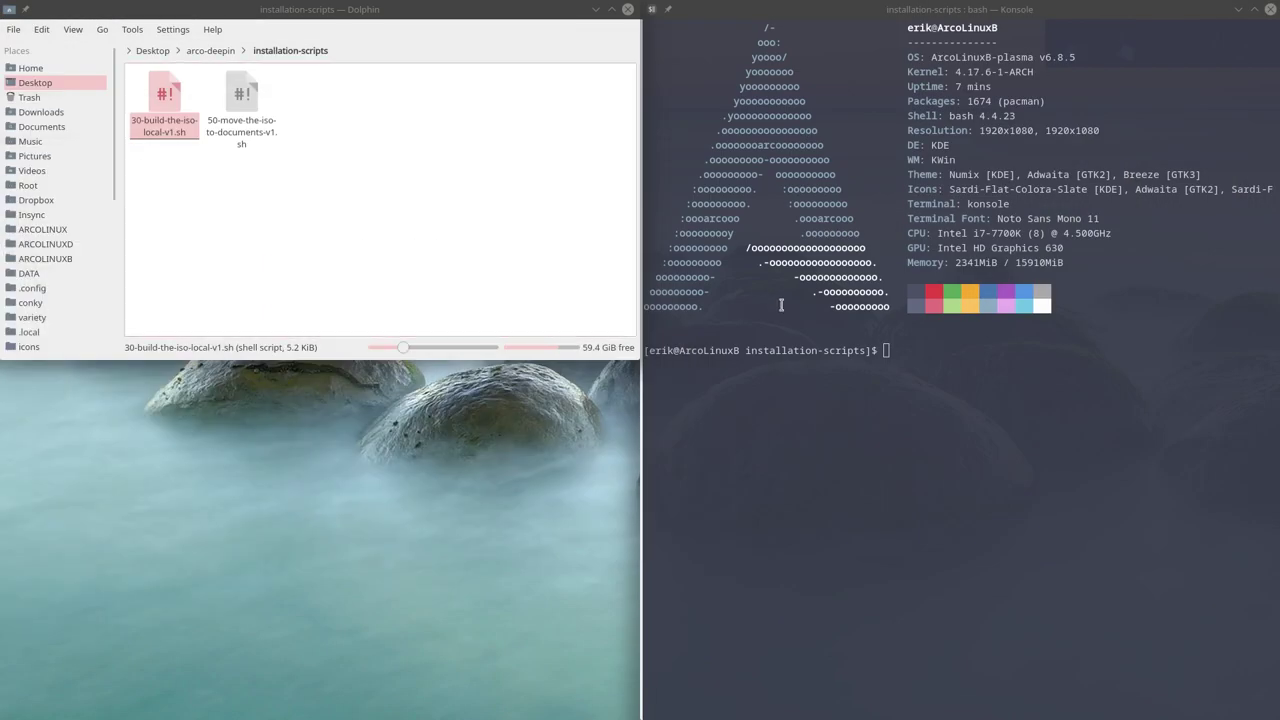
# Run the 30-build-the-iso-local-v1.sh script with sudo and answer y to both cache-cleanup prompts.
pyautogui.click(839, 356)
pyautogui.write('./3')
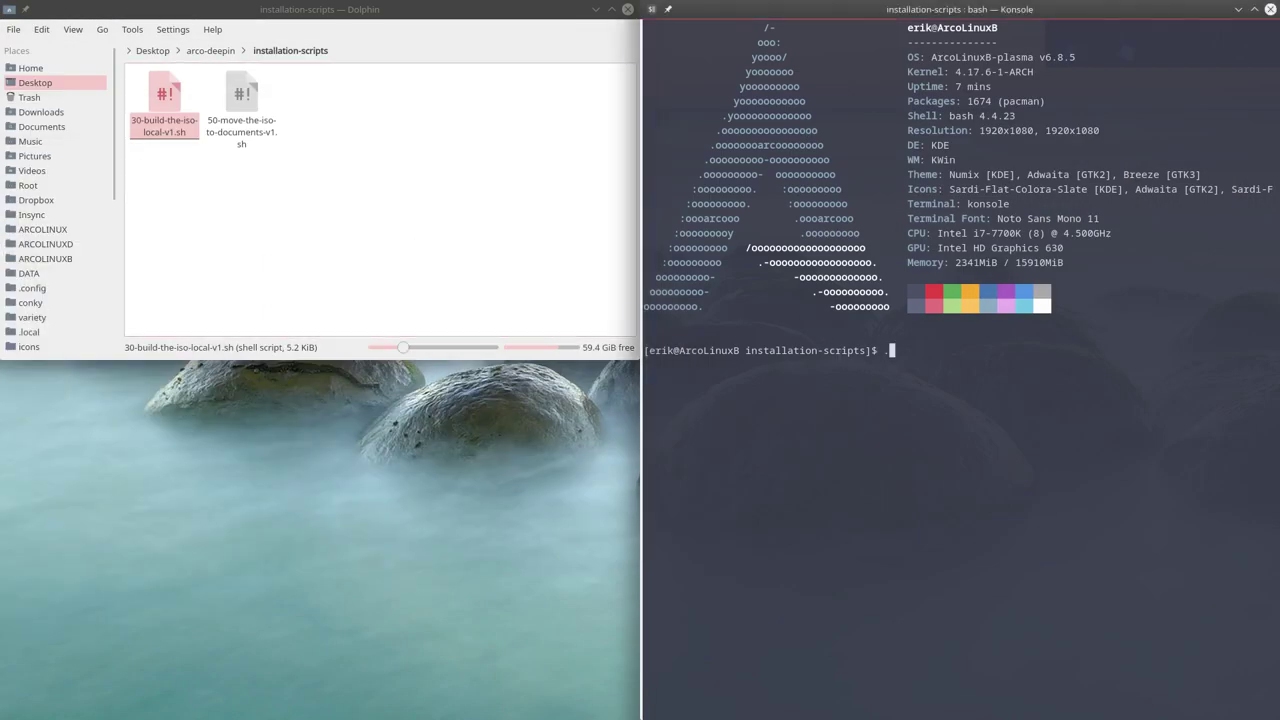
pyautogui.press('Tab')
pyautogui.press('Return')
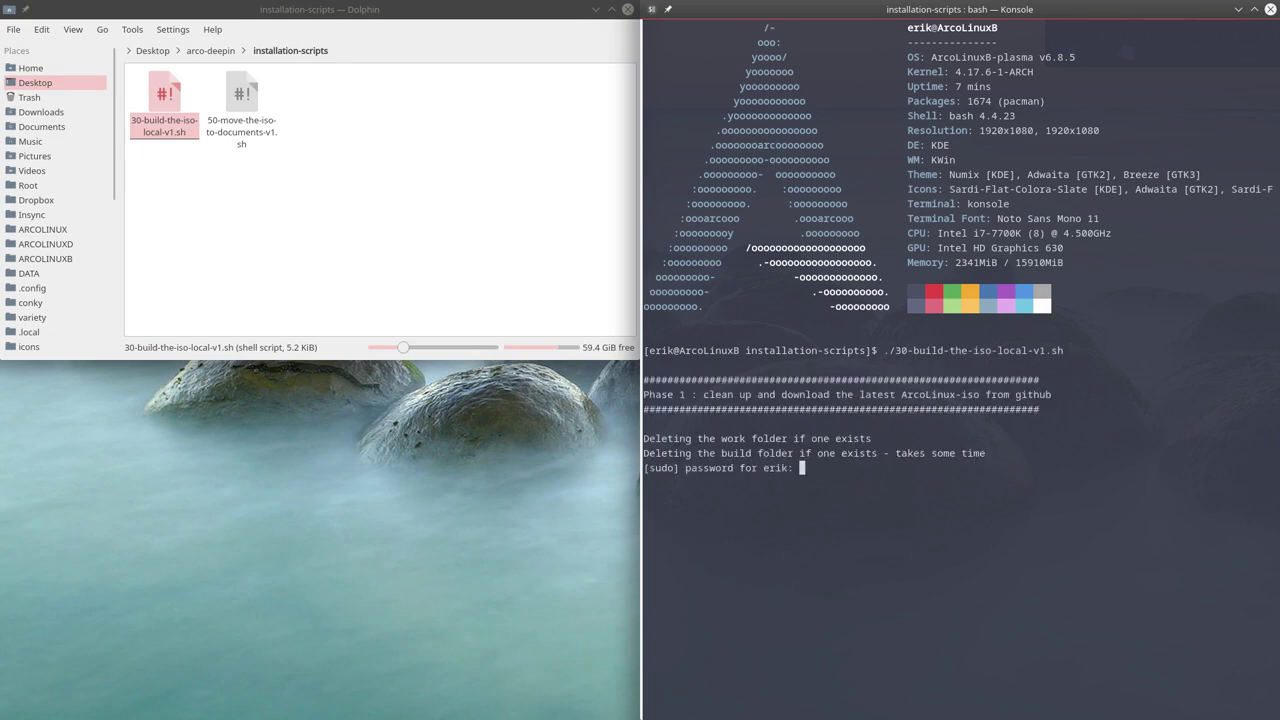
pyautogui.press('Return')
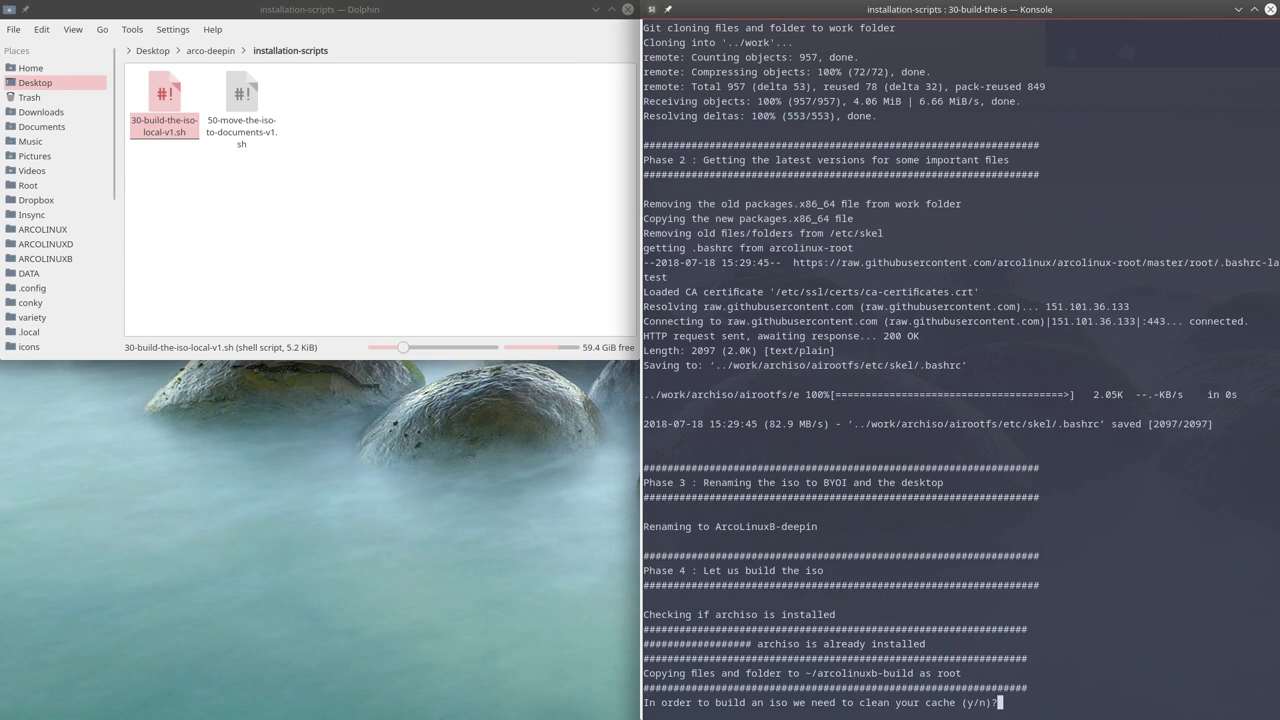
pyautogui.write('y')
pyautogui.press('Return')
pyautogui.write('y')
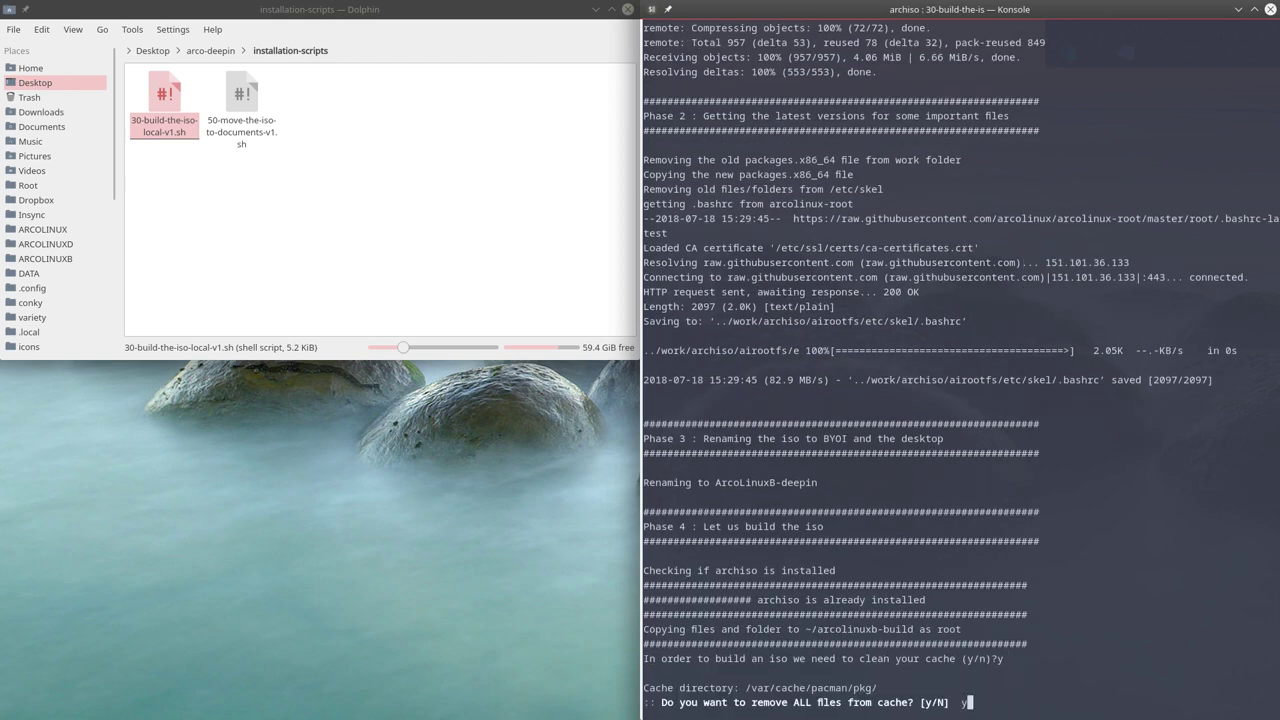
pyautogui.press('Return')
pyautogui.press('Return')
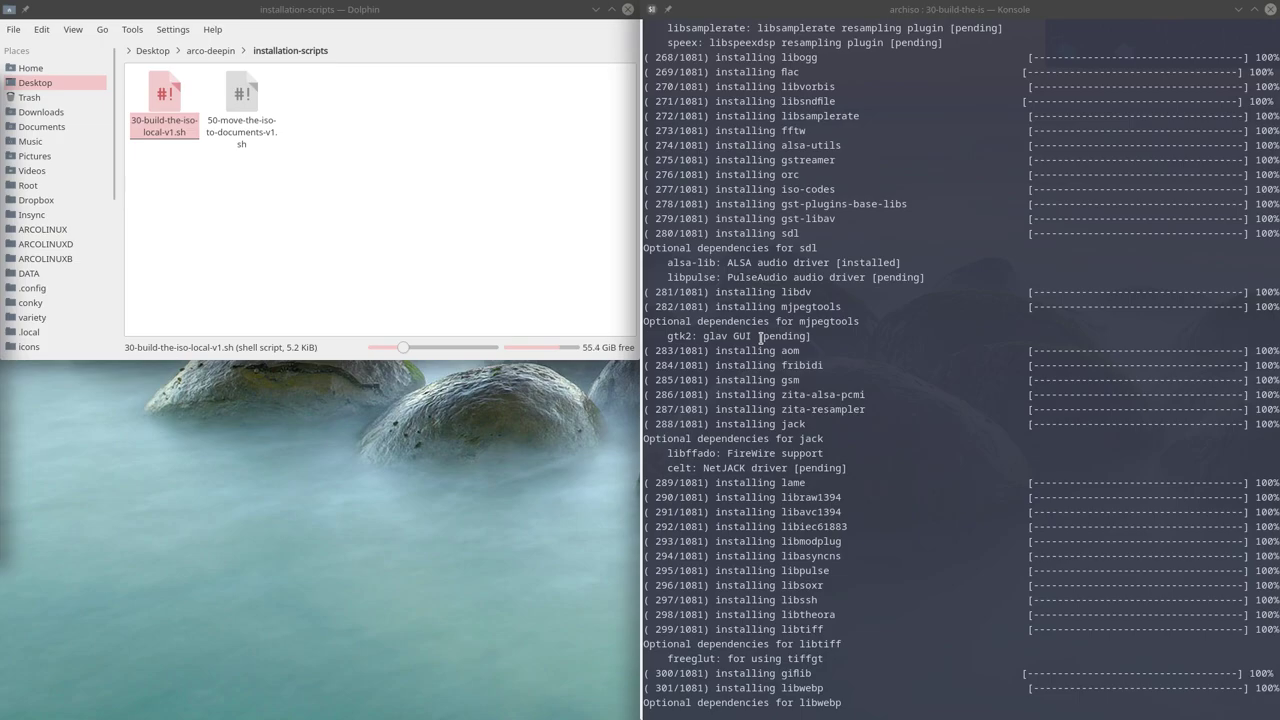
# Scroll back through the Konsole build output to review the package downloads and installs.
pyautogui.scroll(20, 760, 338)
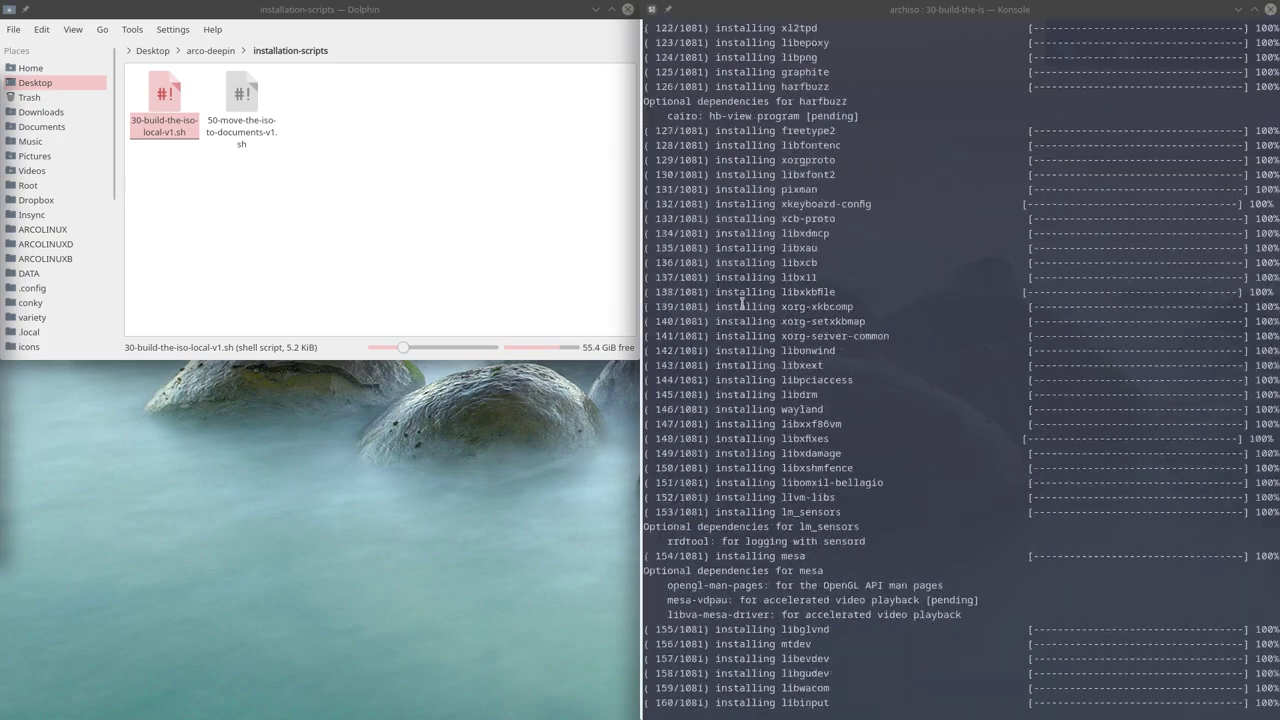
pyautogui.scroll(20, 741, 303)
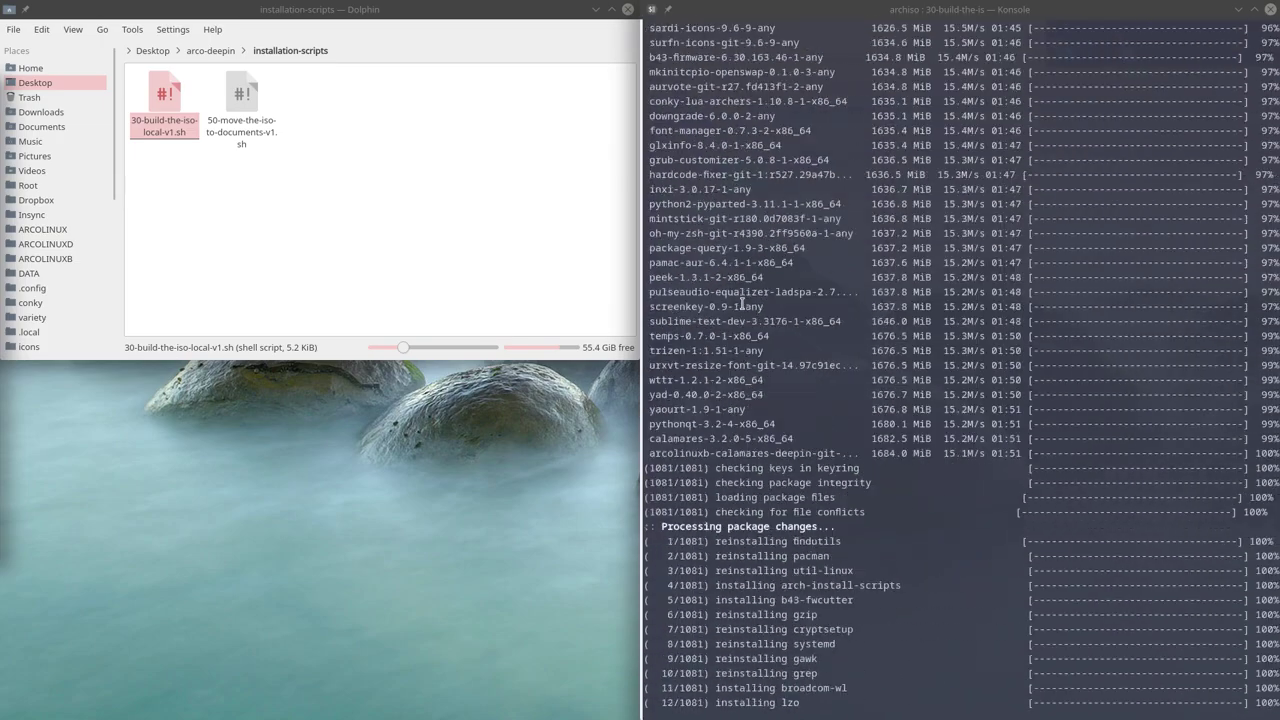
pyautogui.scroll(20, 741, 303)
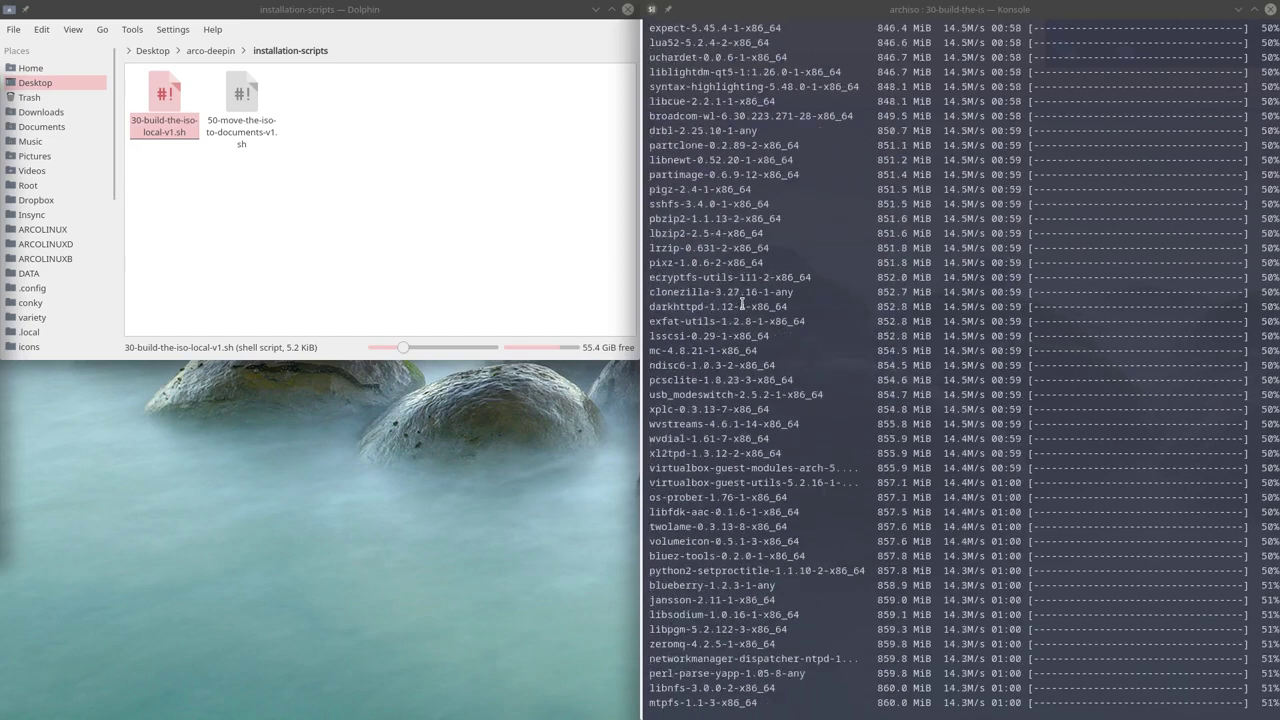
pyautogui.scroll(20, 741, 303)
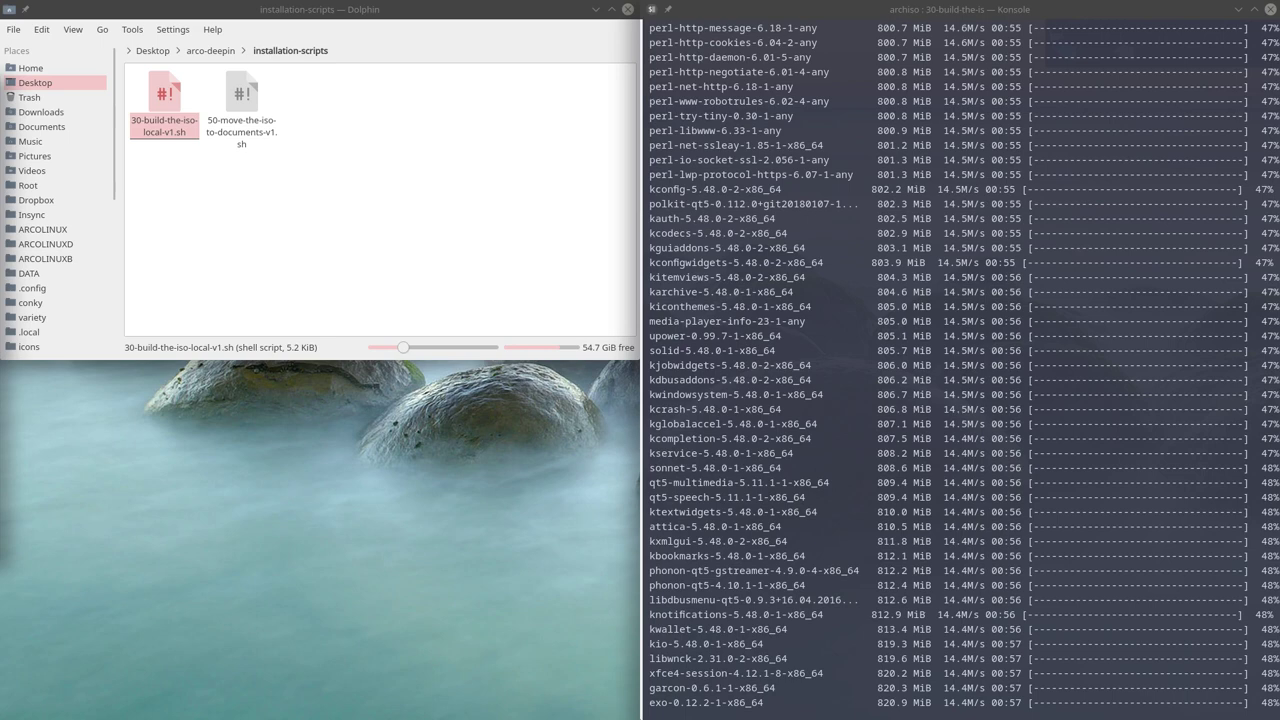
pyautogui.click(763, 567)
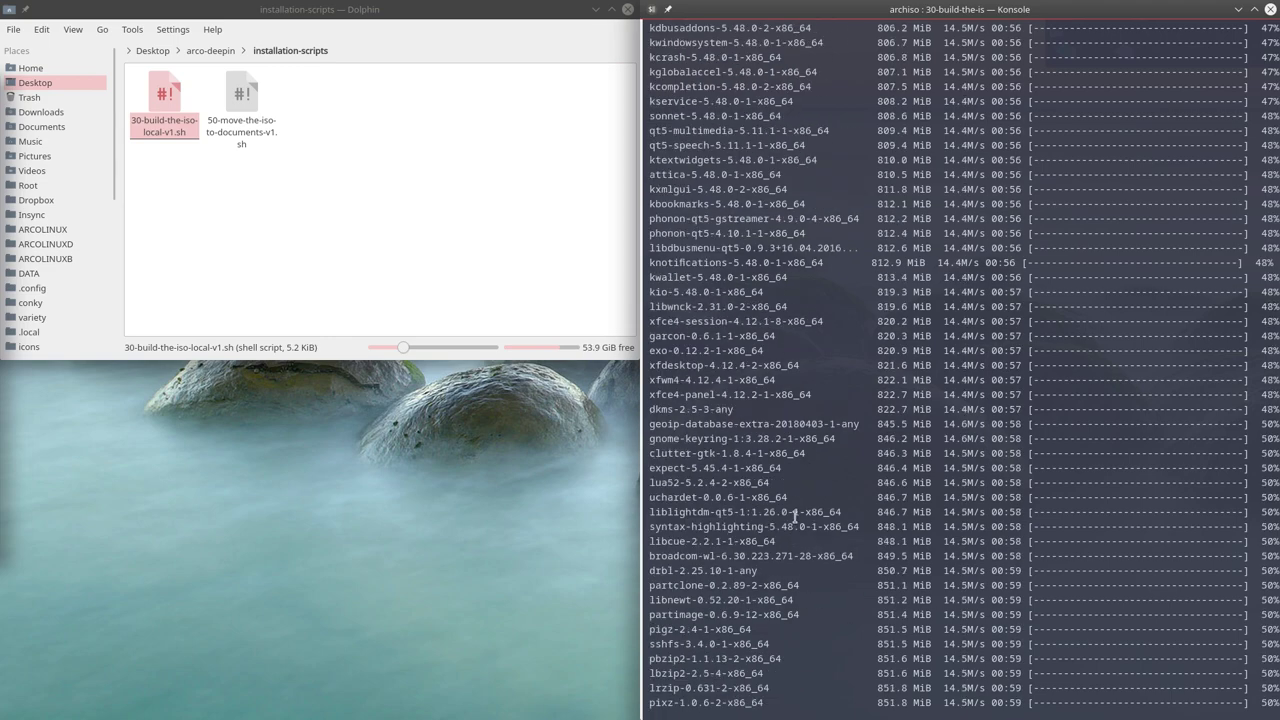
pyautogui.scroll(5, 793, 512)
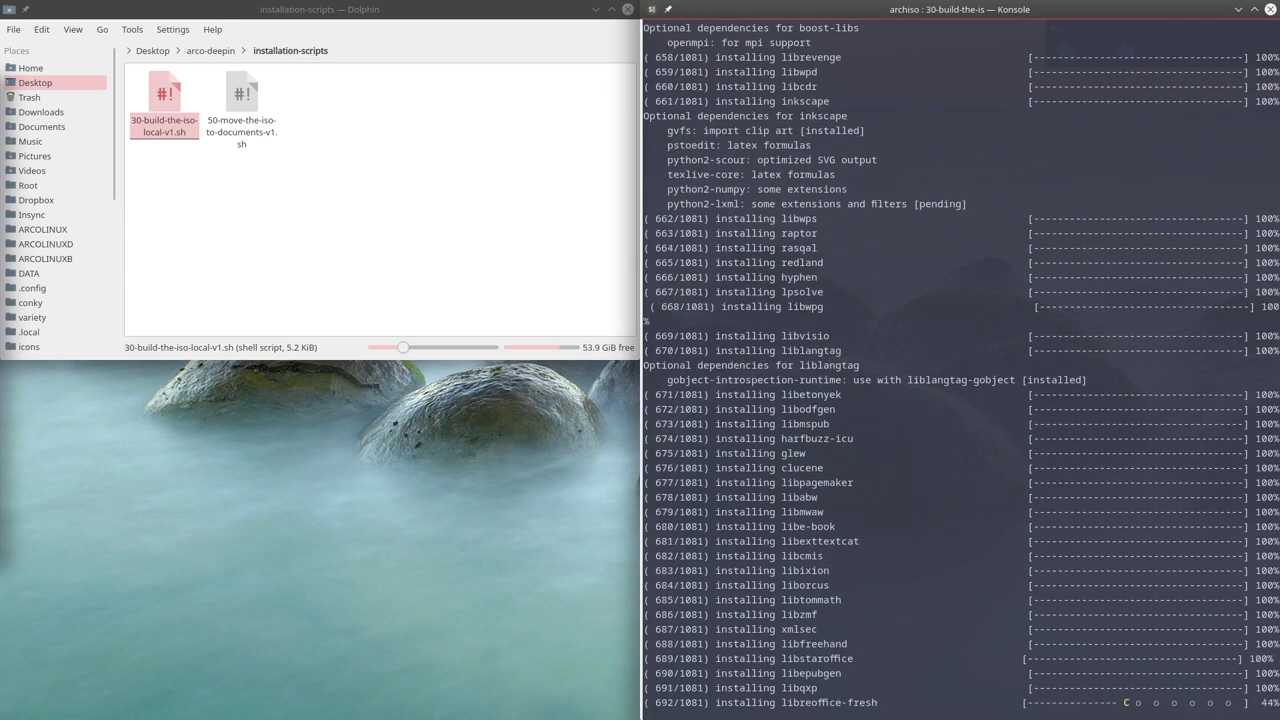
pyautogui.scroll(1, 874, 476)
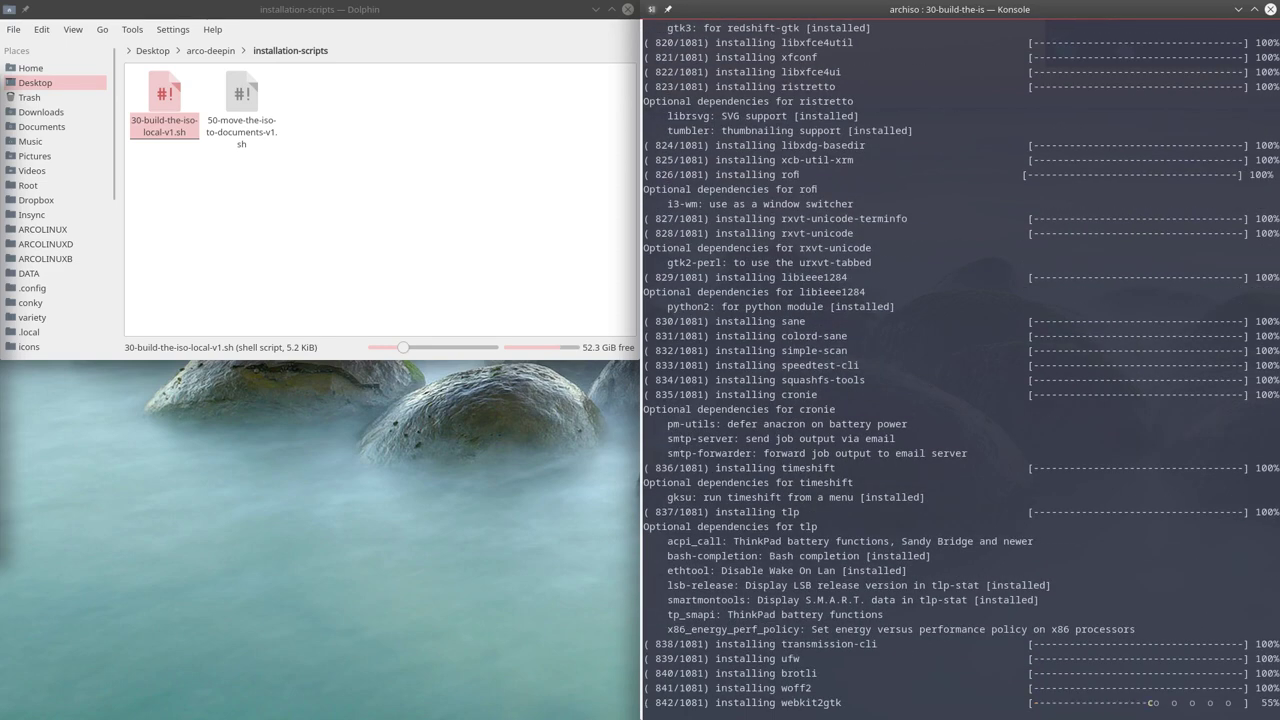
# In Dolphin, go to arco-deepin/archiso and select packages.x86_64 while the ISO build finishes.
pyautogui.click(210, 50)
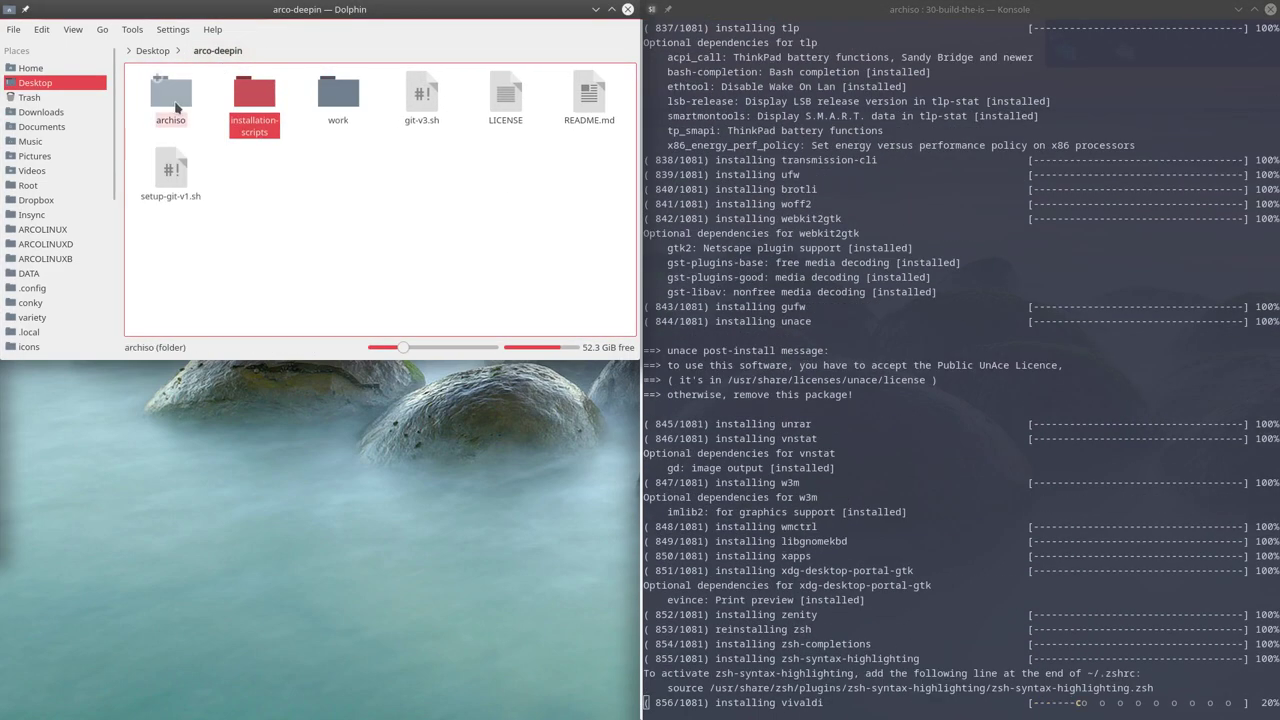
pyautogui.click(168, 97)
pyautogui.click(175, 104)
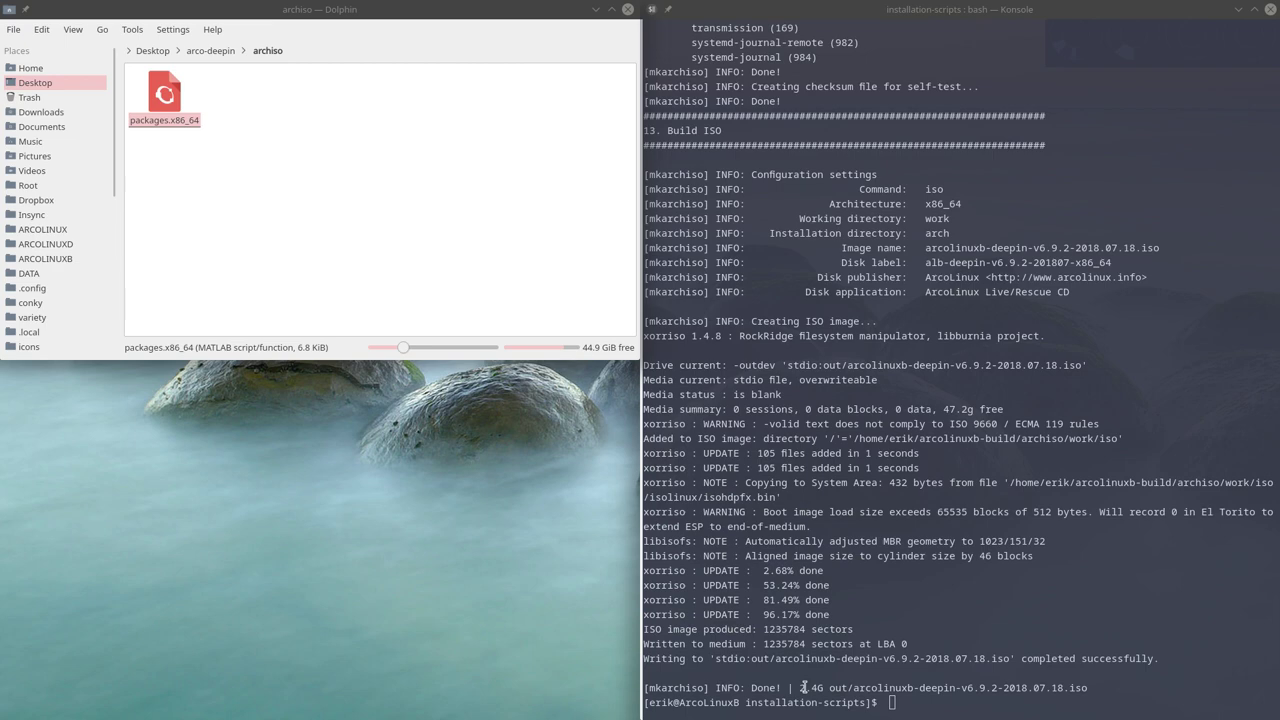
# Note the finished ISO's size and path, close Konsole, and show the home folder without hidden files.
pyautogui.moveTo(802, 688); pyautogui.dragTo(1038, 688)
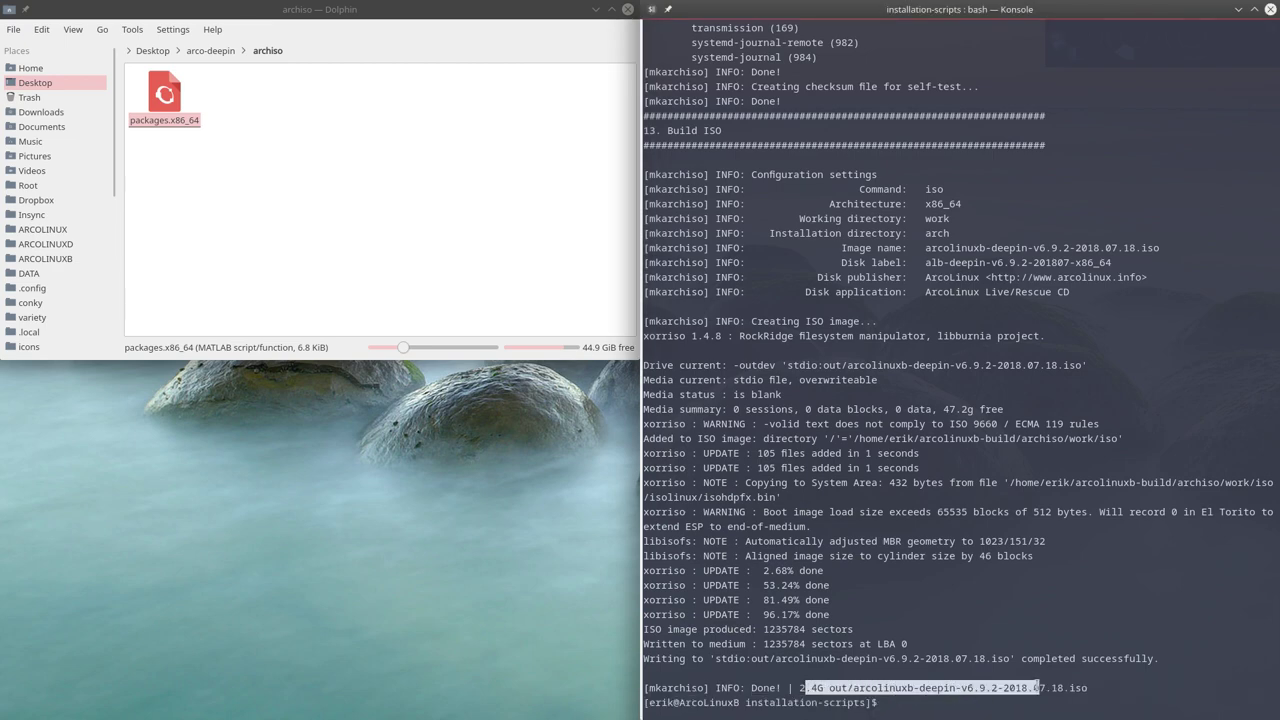
pyautogui.click(1271, 10)
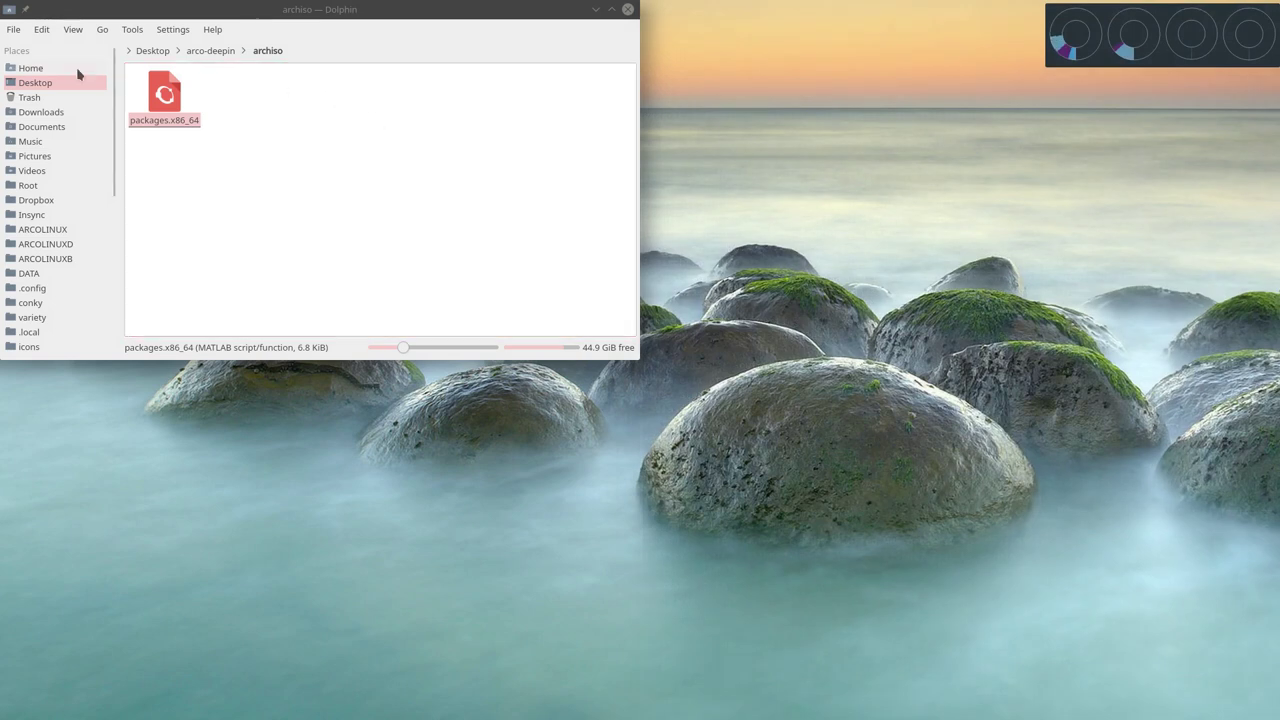
pyautogui.click(73, 68)
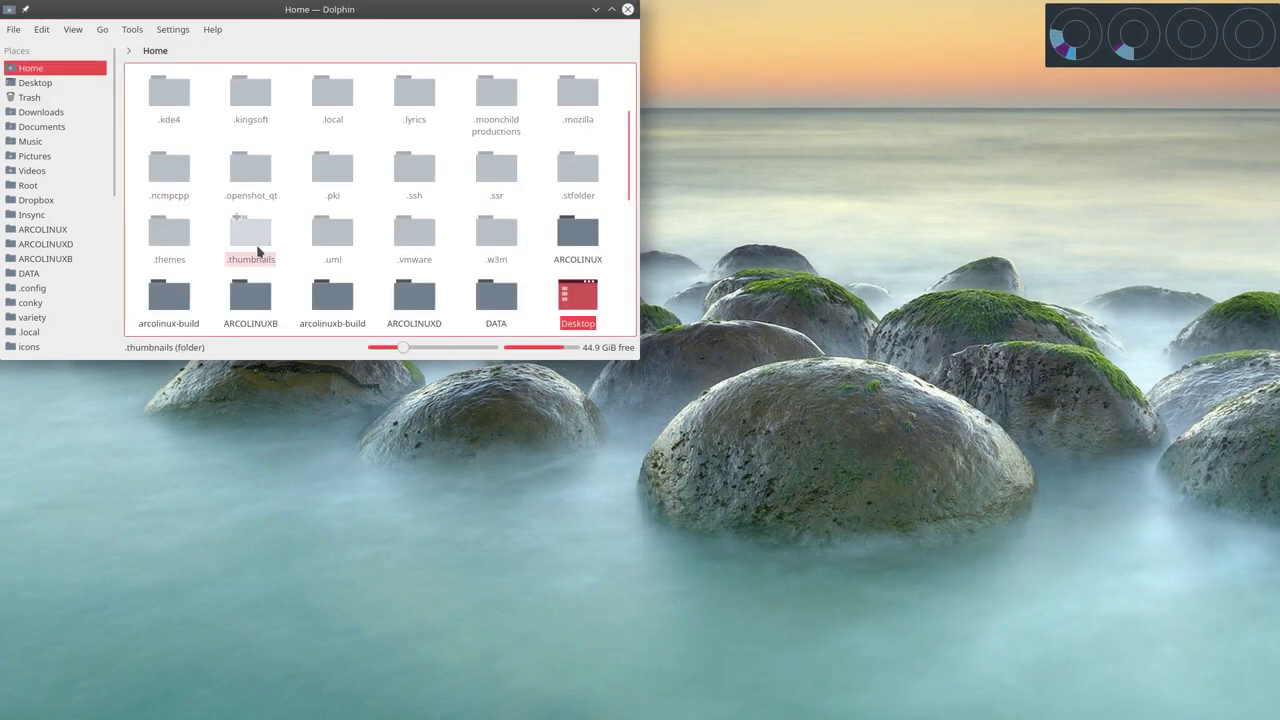
pyautogui.hotkey('ctrl', 'h')
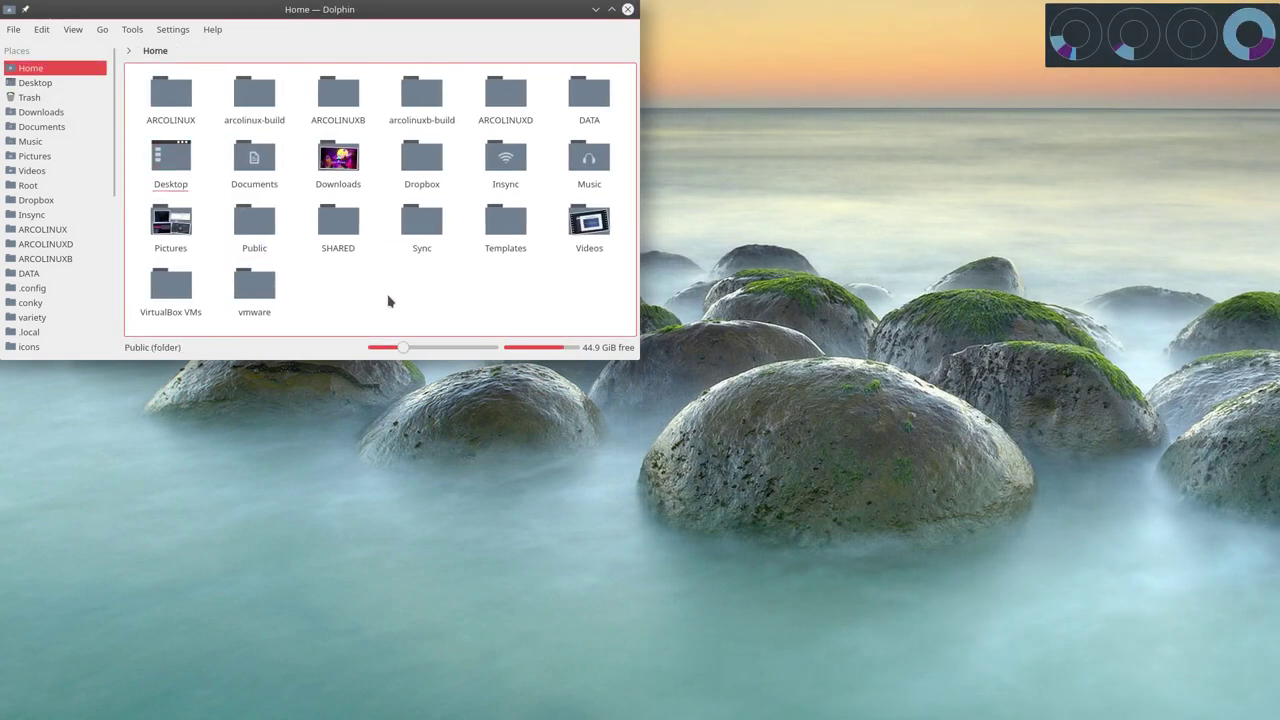
# Open arcolinuxb-build/archiso/out and select the arcolinuxb-deepin-v6.9.2-2018.07.18.iso file.
pyautogui.click(424, 104)
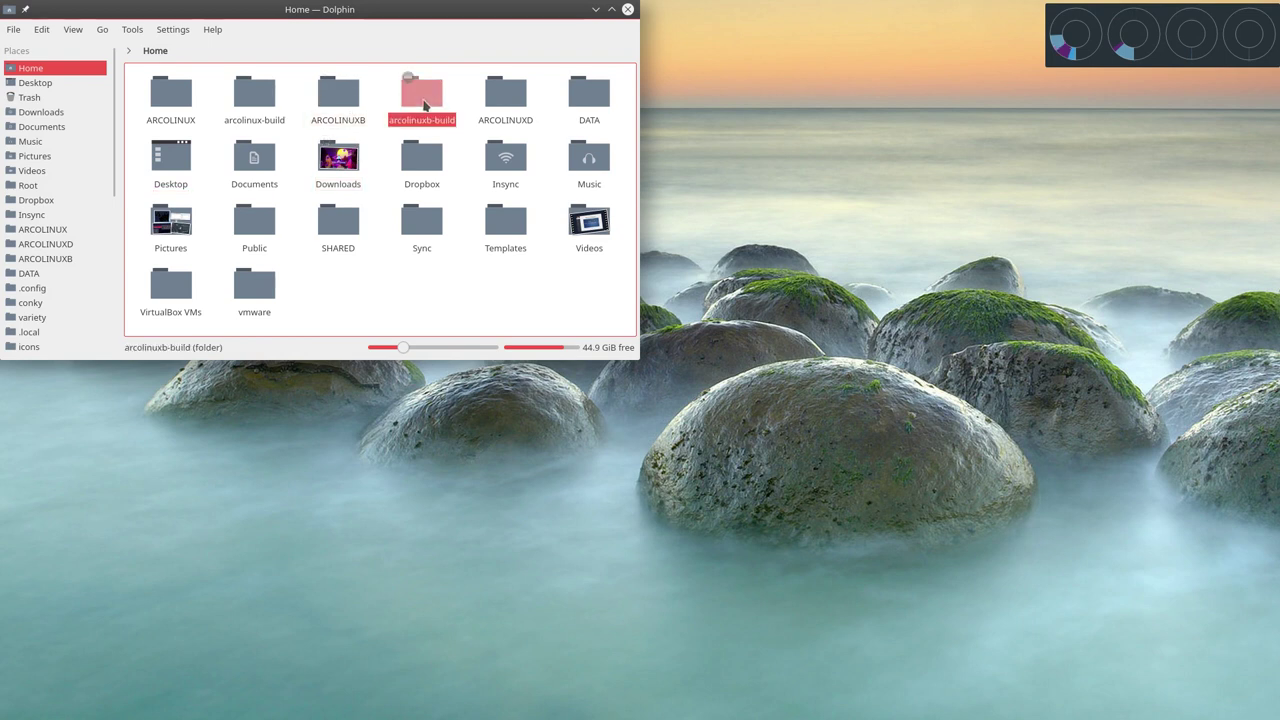
pyautogui.click(254, 95)
pyautogui.click(425, 99)
pyautogui.doubleClick(423, 92)
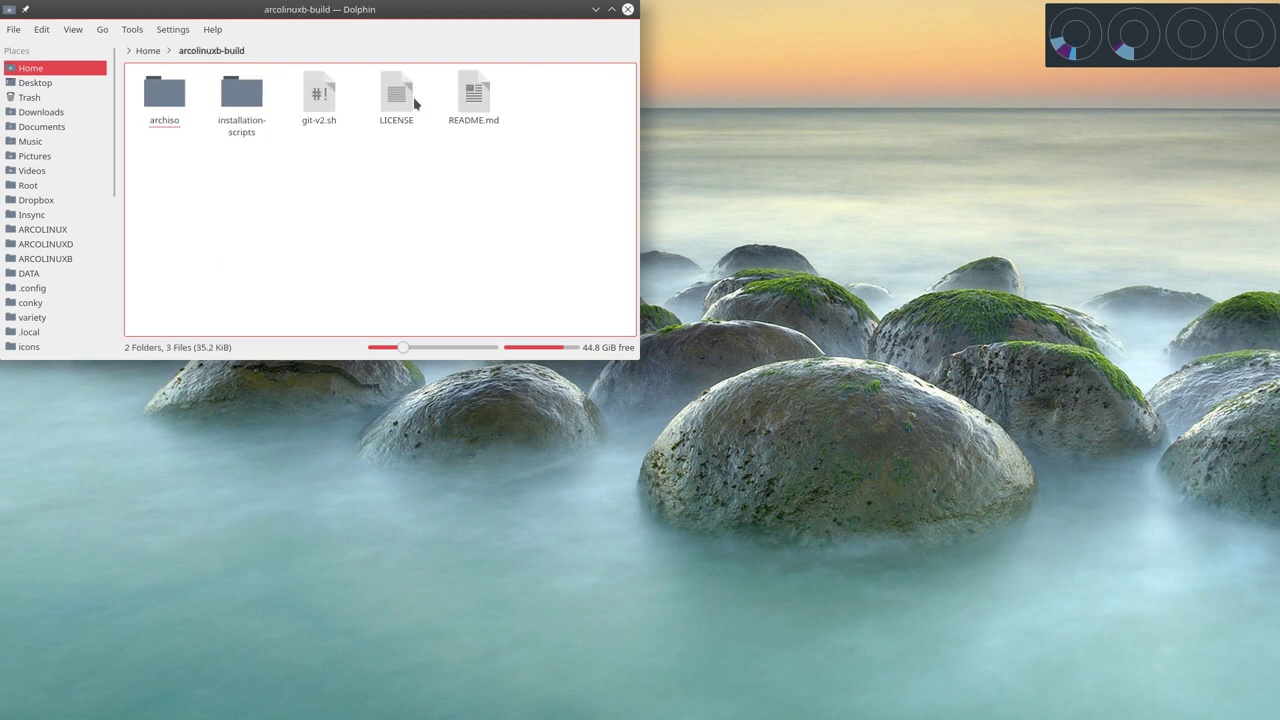
pyautogui.doubleClick(183, 100)
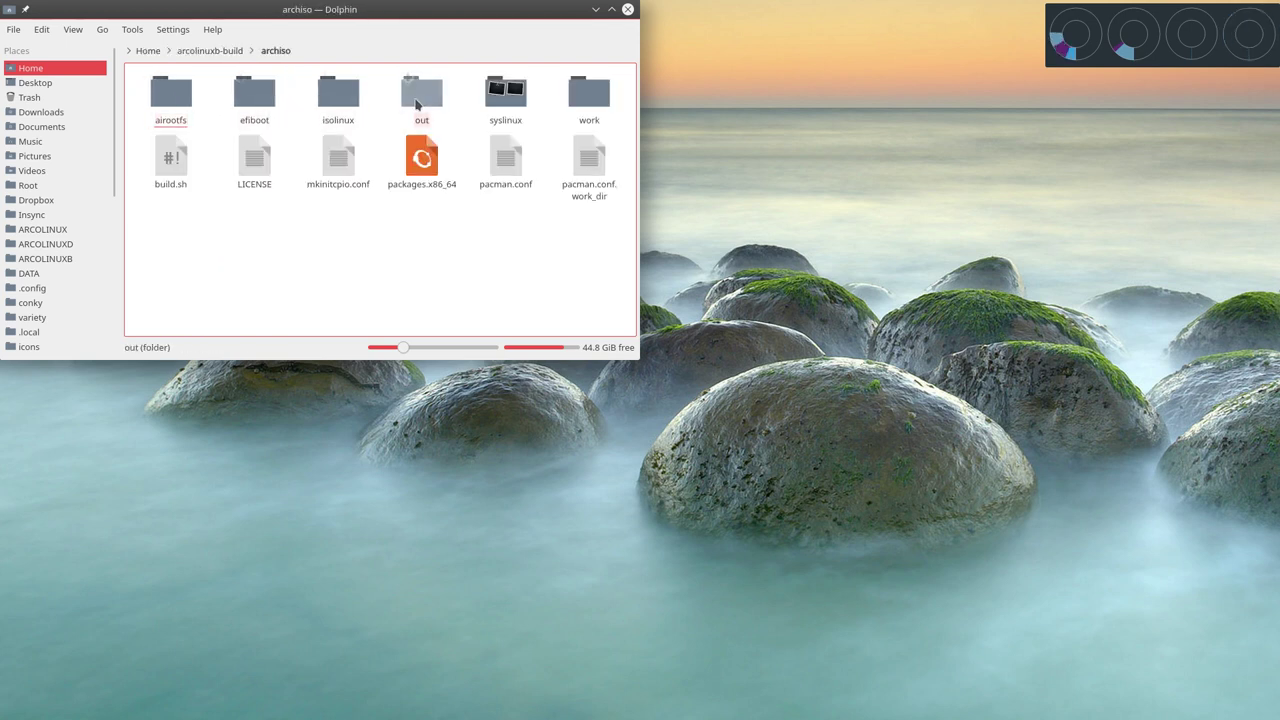
pyautogui.doubleClick(423, 96)
pyautogui.click(170, 100)
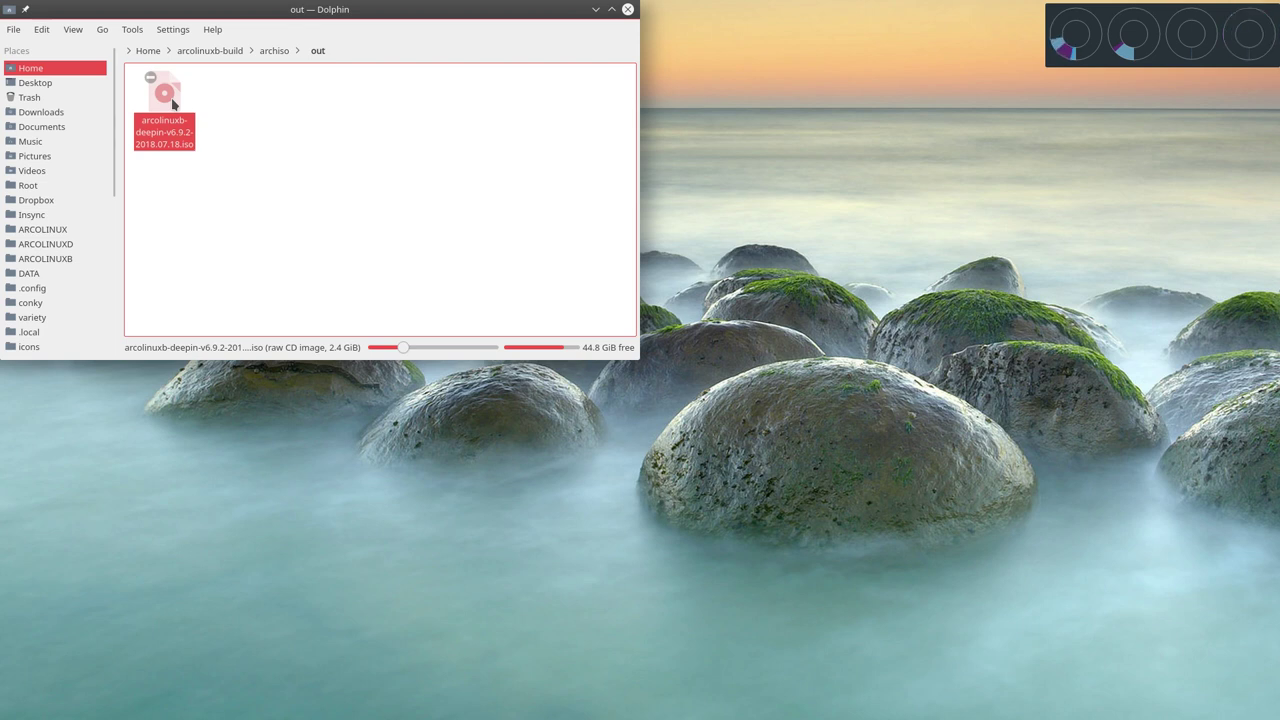
pyautogui.hotkey('alt', 'Tab')
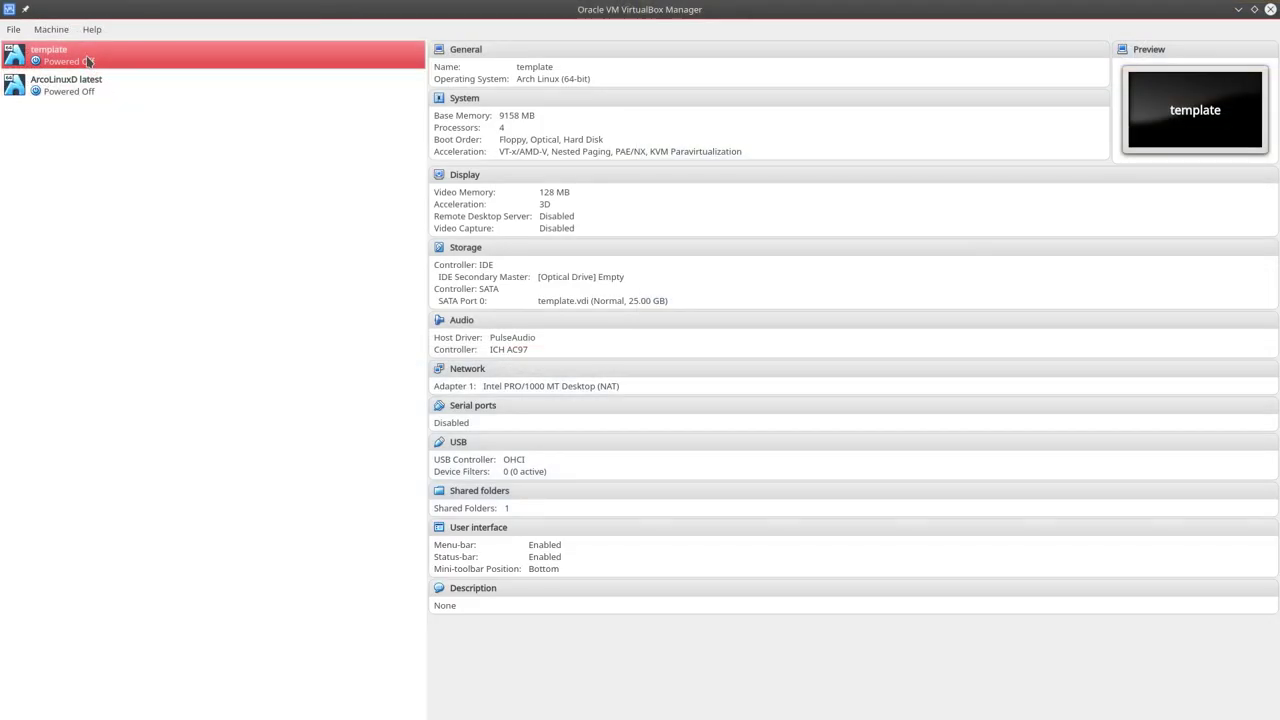
# Make a full clone of the template VM under a new name and select the new ArcoLinuxB Deepin machine.
pyautogui.rightClick(87, 57)
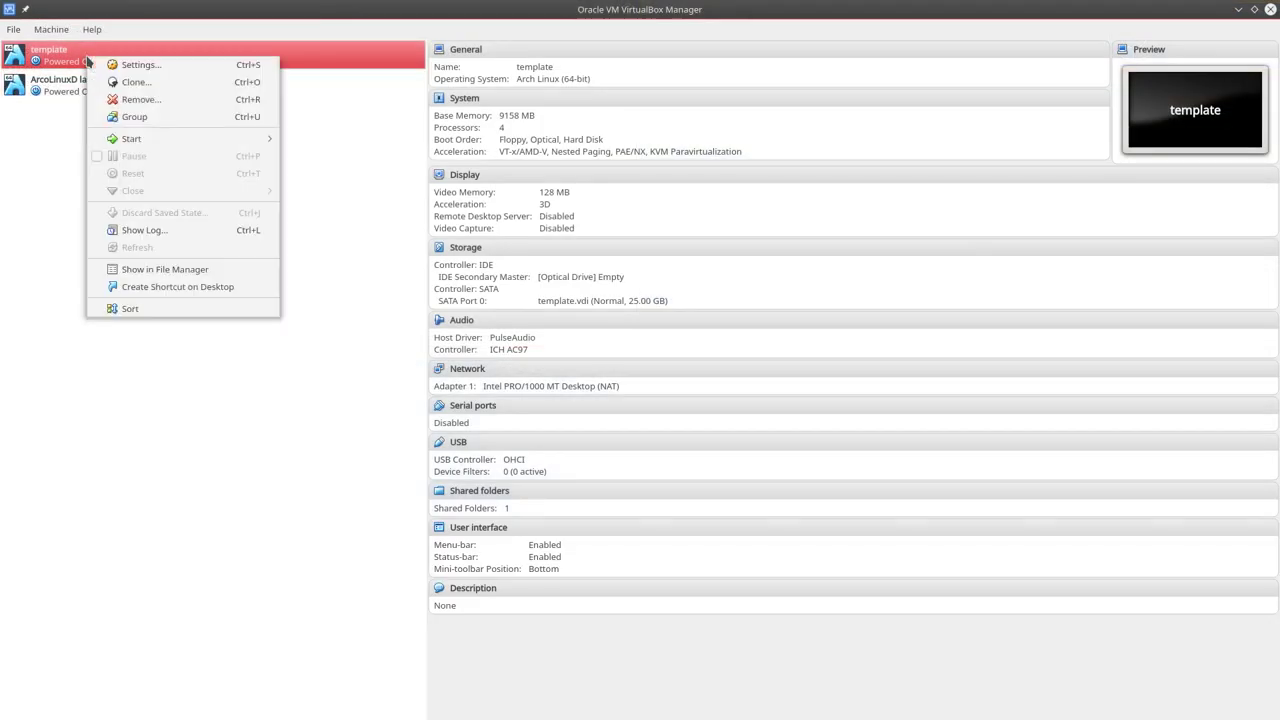
pyautogui.click(152, 85)
pyautogui.write('A')
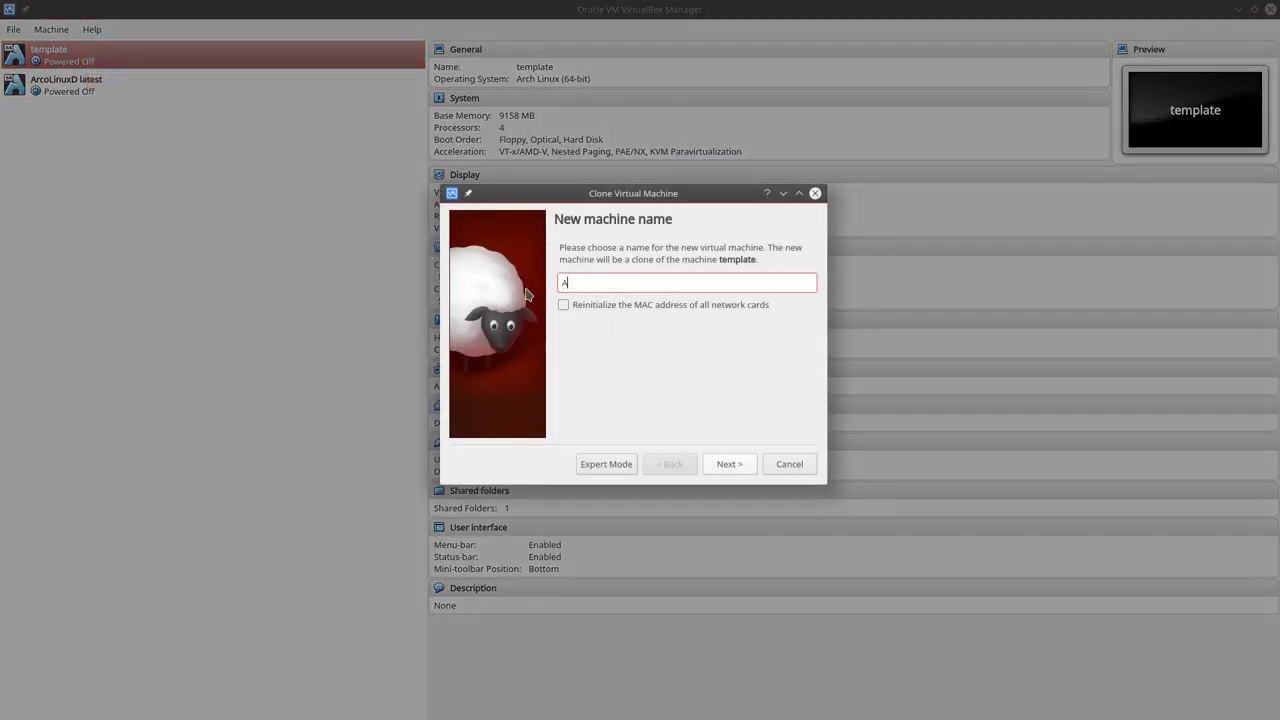
pyautogui.write('rcoLin')
pyautogui.write('uxB')
pyautogui.write(' latest')
pyautogui.press('Return')
pyautogui.click(727, 470)
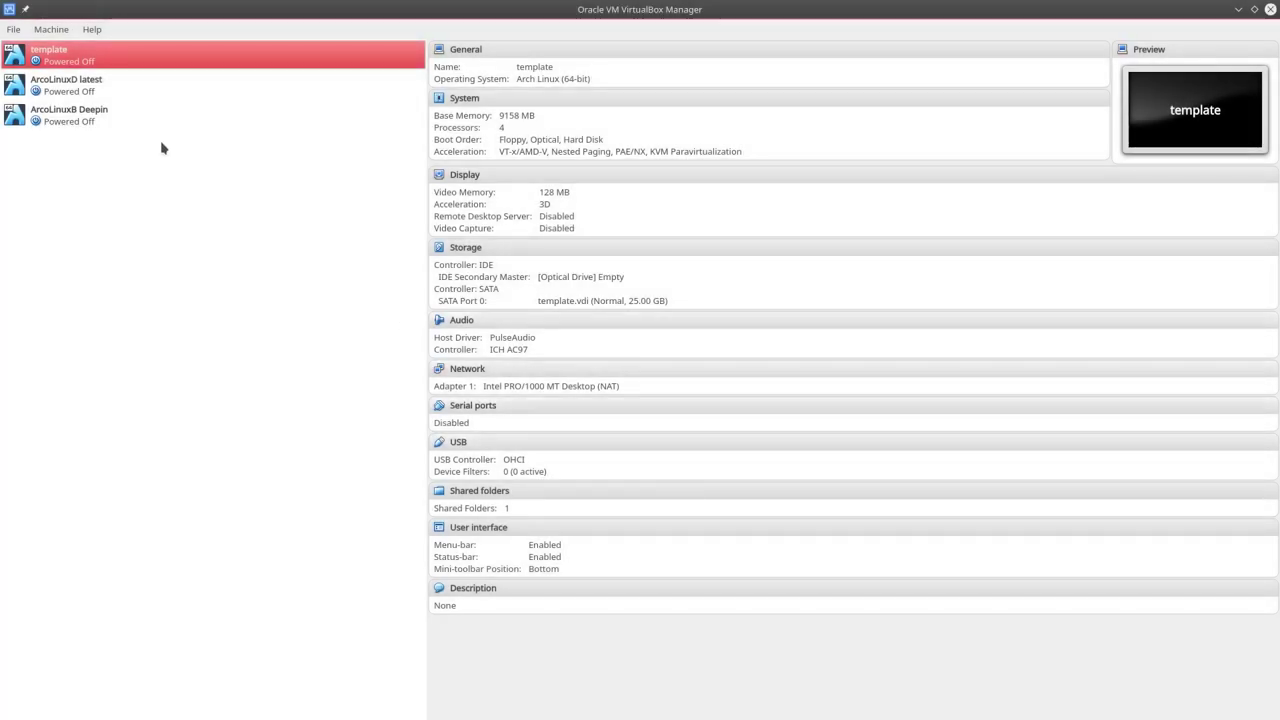
pyautogui.click(114, 118)
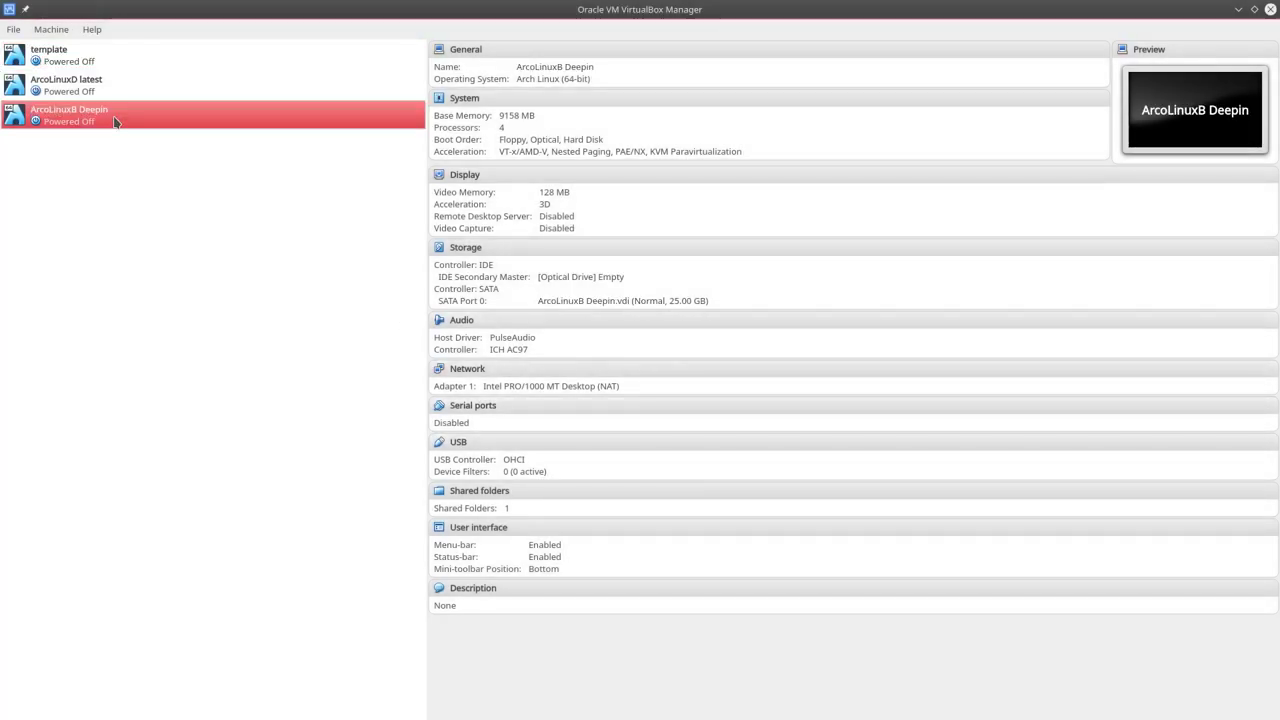
# Insert arcolinuxb-deepin-v6.9.2-2018.07.18.iso from archiso/out into the optical drive and start the VM.
pyautogui.click(594, 277)
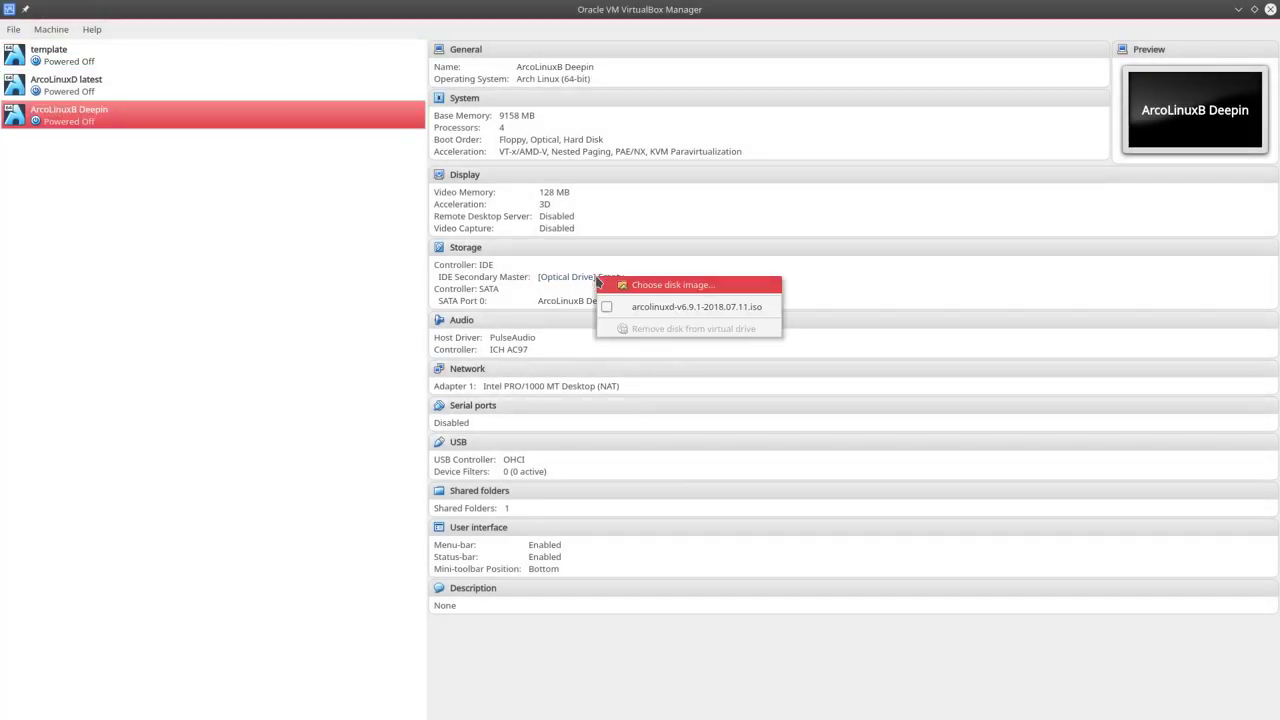
pyautogui.click(652, 287)
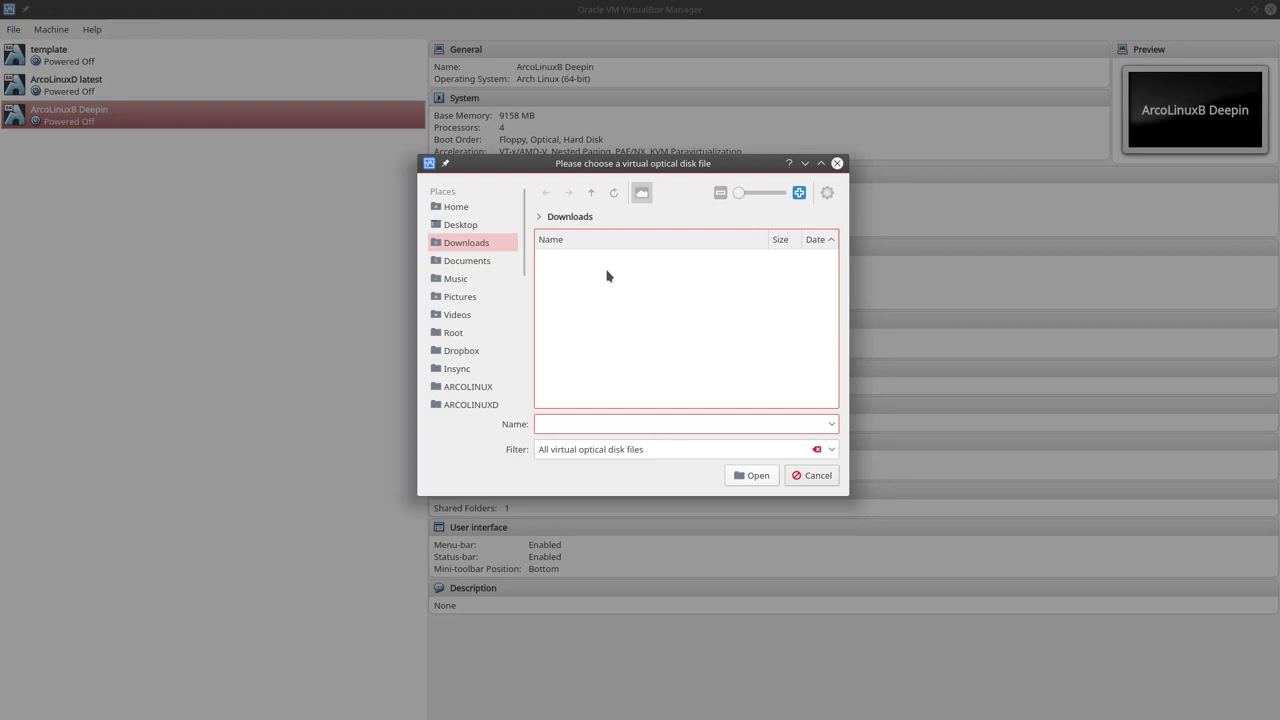
pyautogui.click(457, 206)
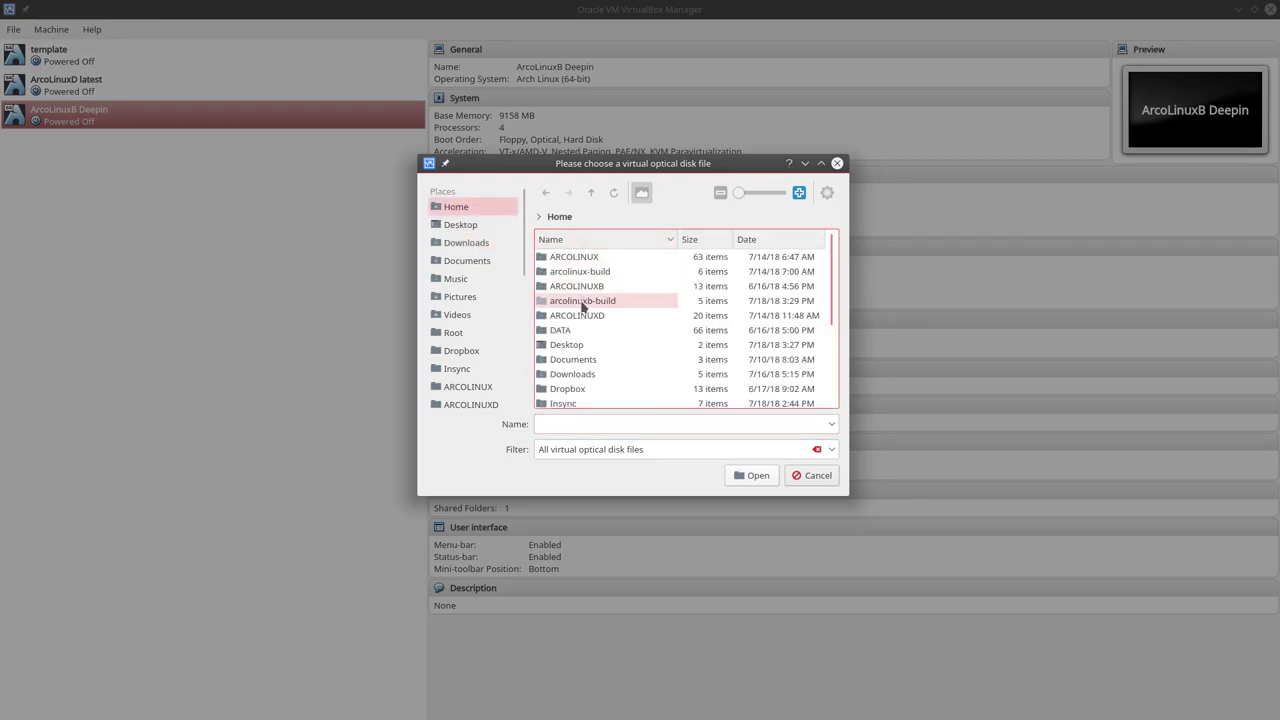
pyautogui.doubleClick(582, 301)
pyautogui.doubleClick(582, 258)
pyautogui.click(574, 302)
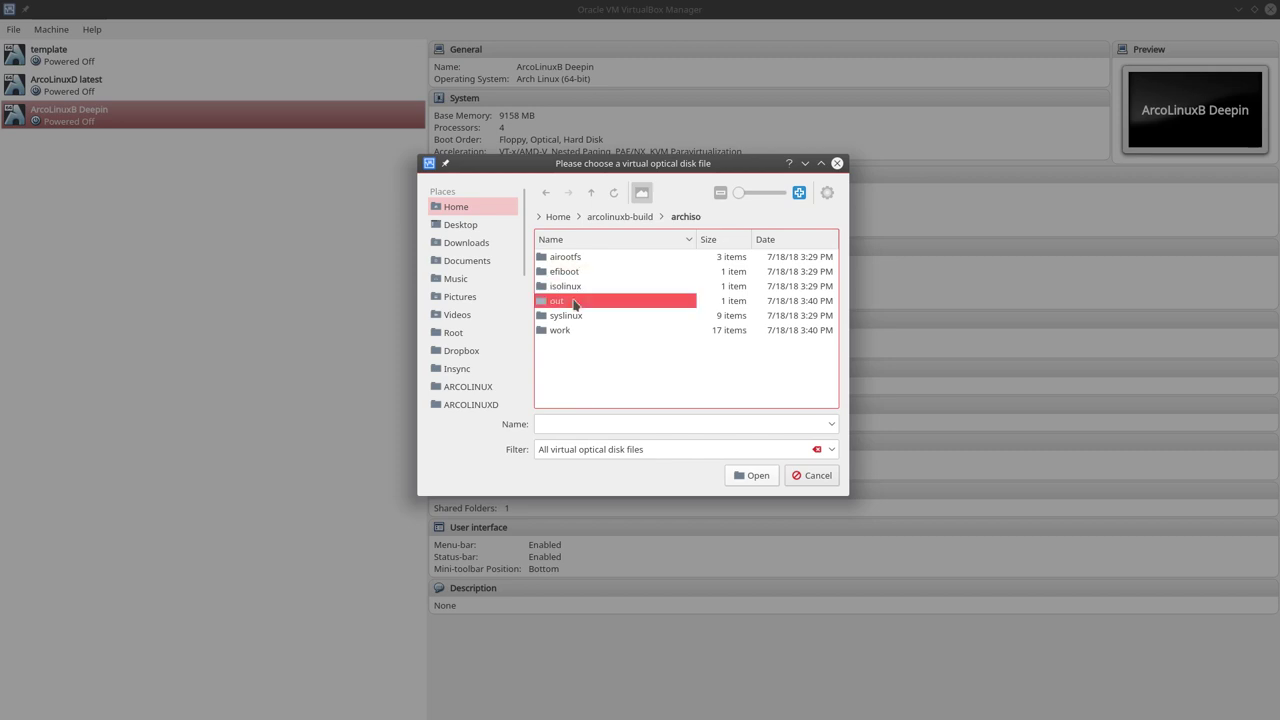
pyautogui.doubleClick(574, 302)
pyautogui.click(595, 257)
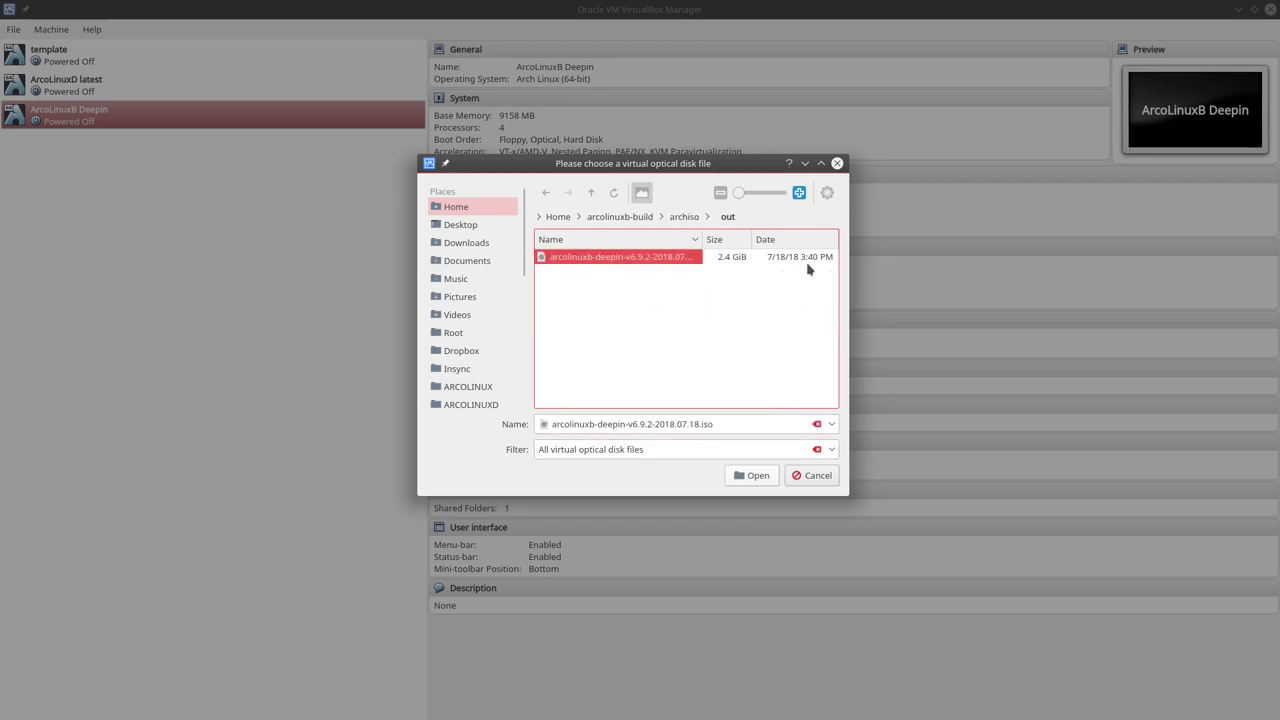
pyautogui.click(766, 475)
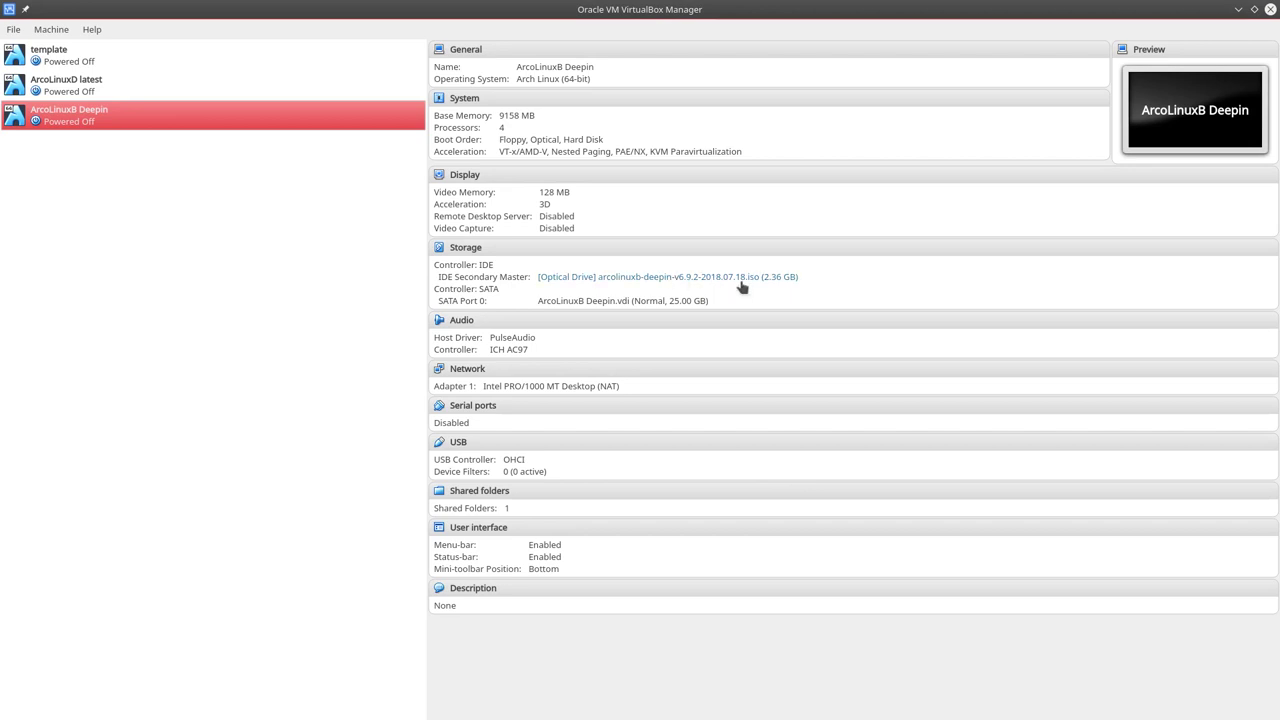
pyautogui.doubleClick(211, 121)
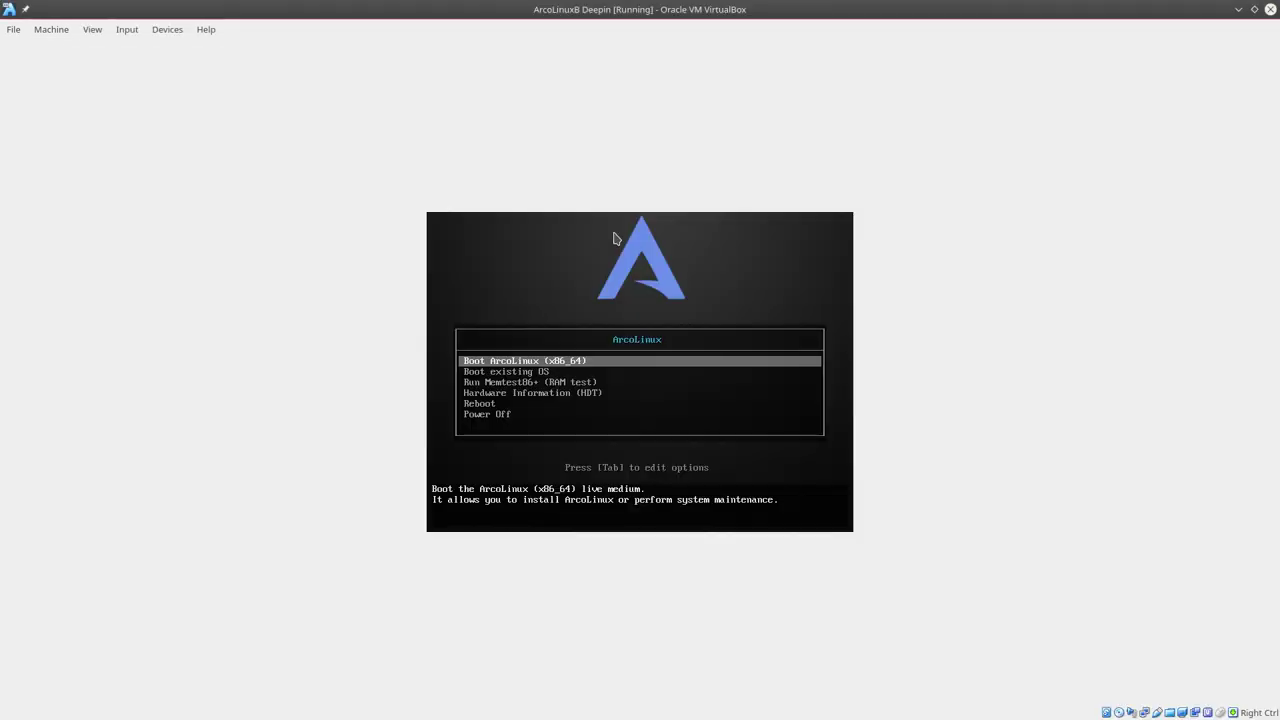
# Boot the ArcoLinux live medium from the VM's boot menu.
pyautogui.hotkey('ctrl', 'f')
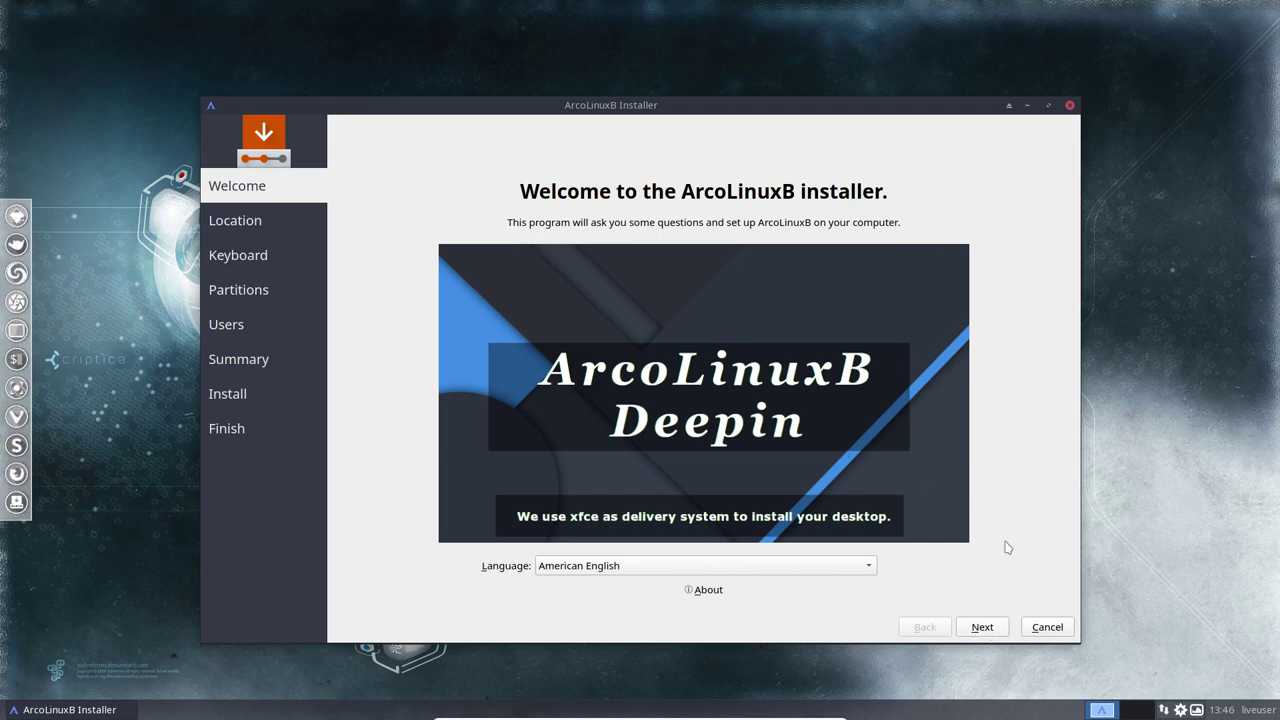
# Keep Brussels as the location, choose the Belgian keyboard layout, and select Erase disk.
pyautogui.click(982, 627)
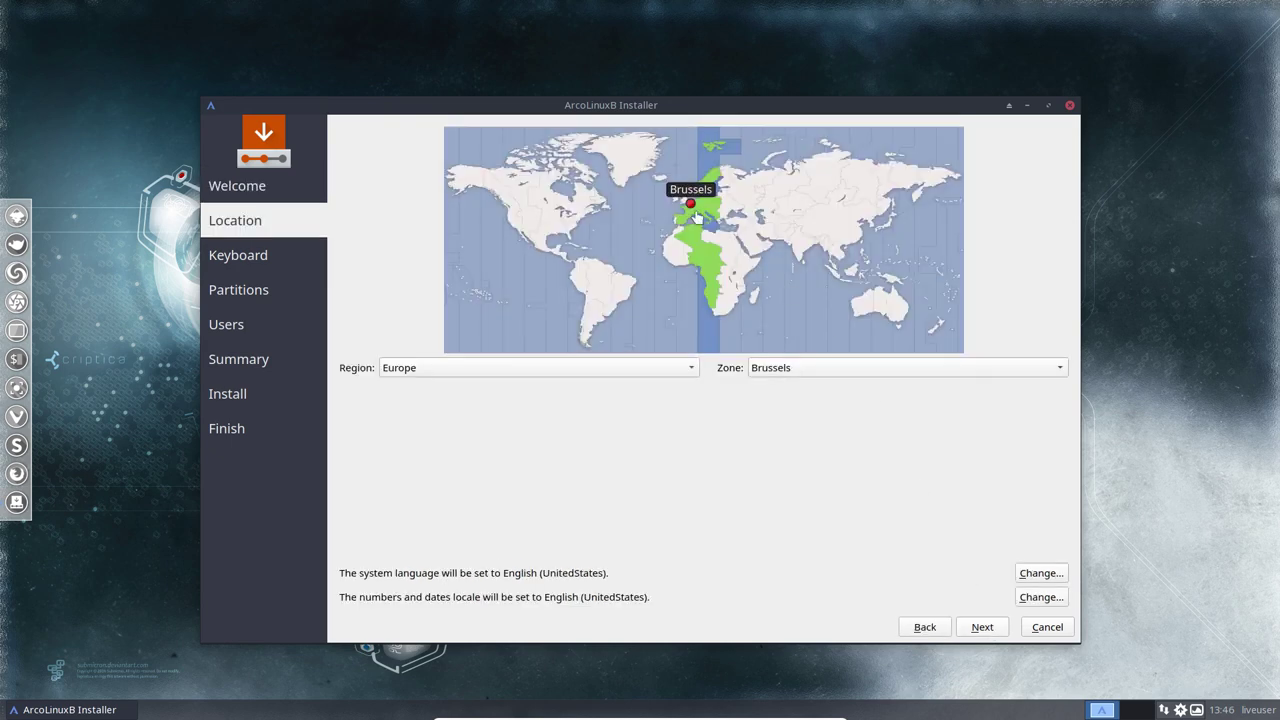
pyautogui.click(982, 627)
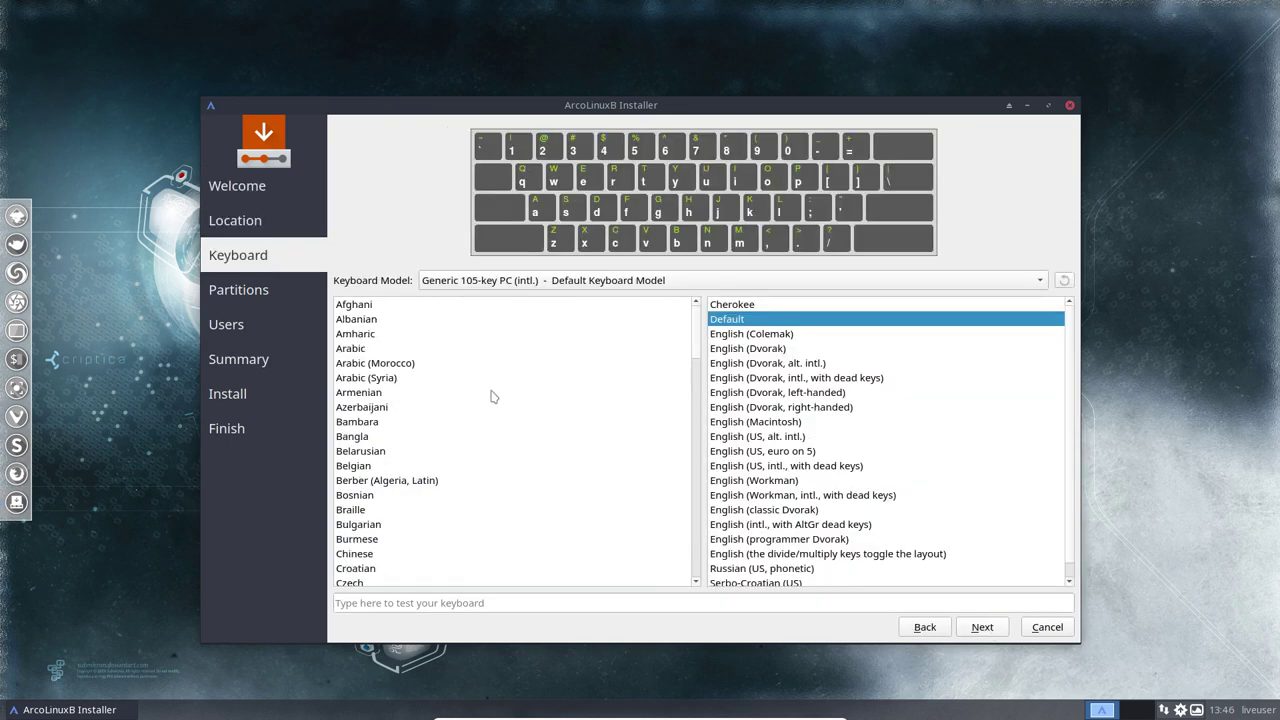
pyautogui.click(376, 466)
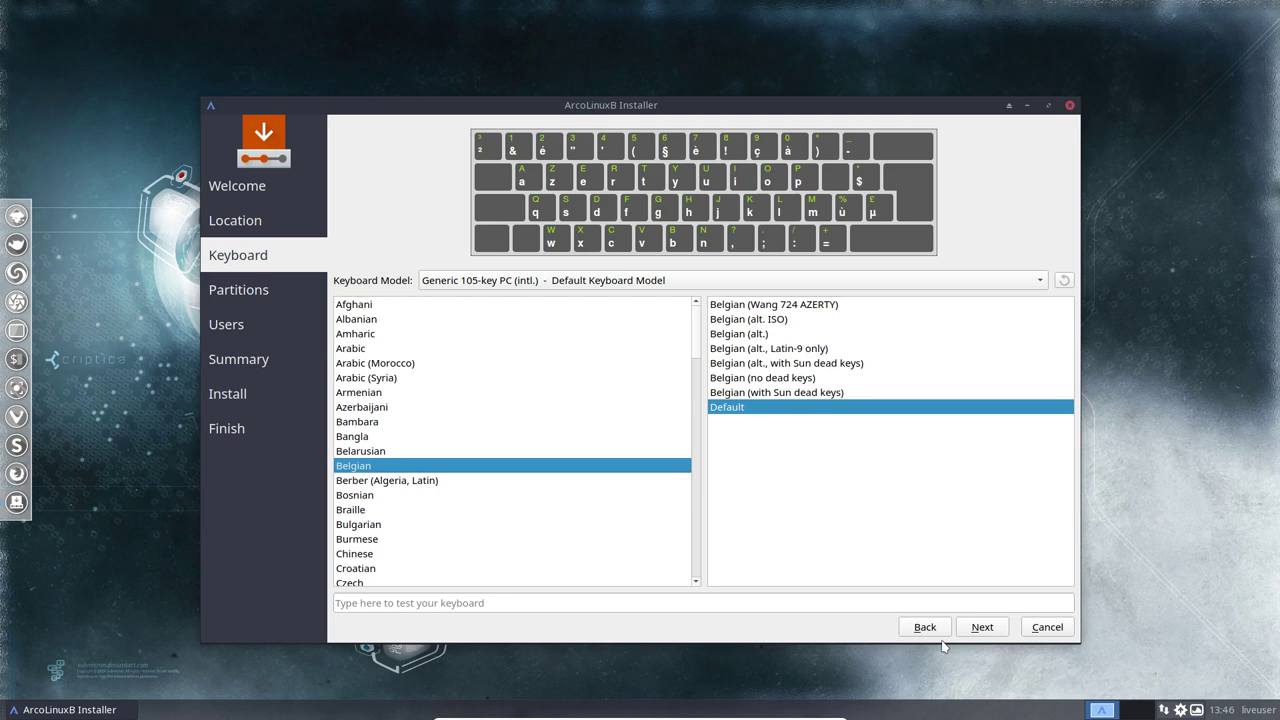
pyautogui.click(984, 629)
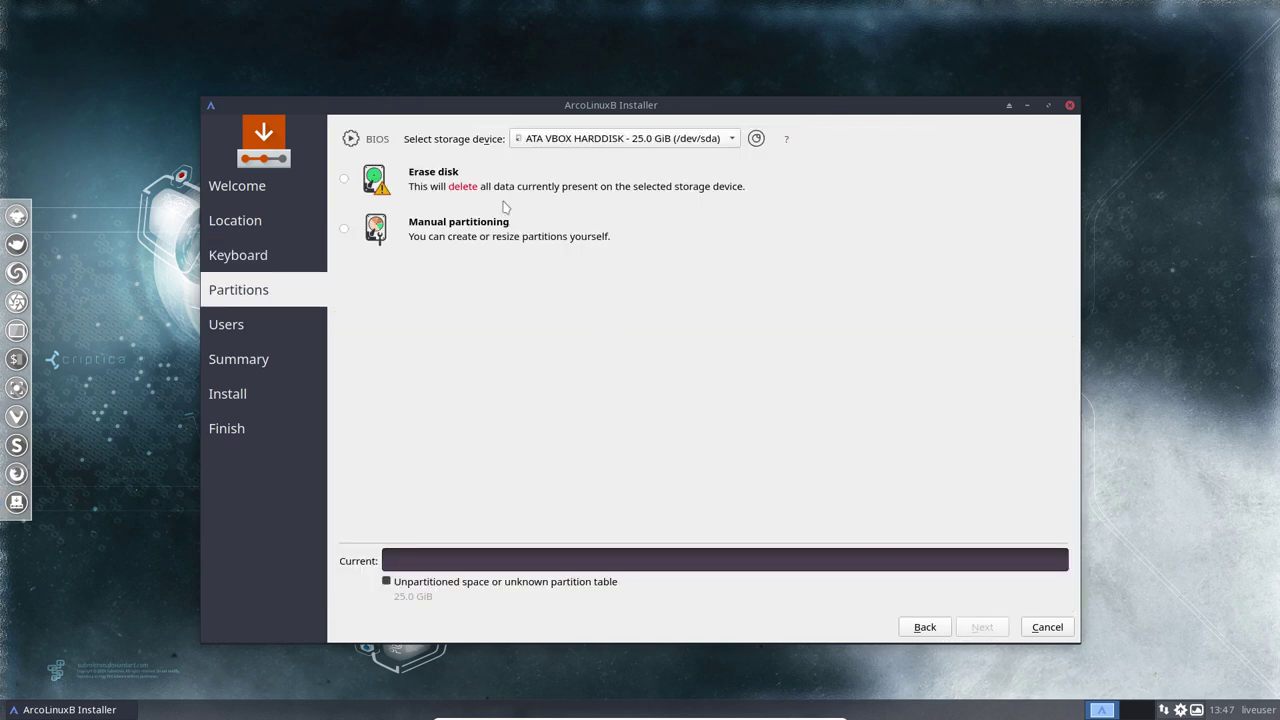
pyautogui.click(455, 172)
pyautogui.click(982, 627)
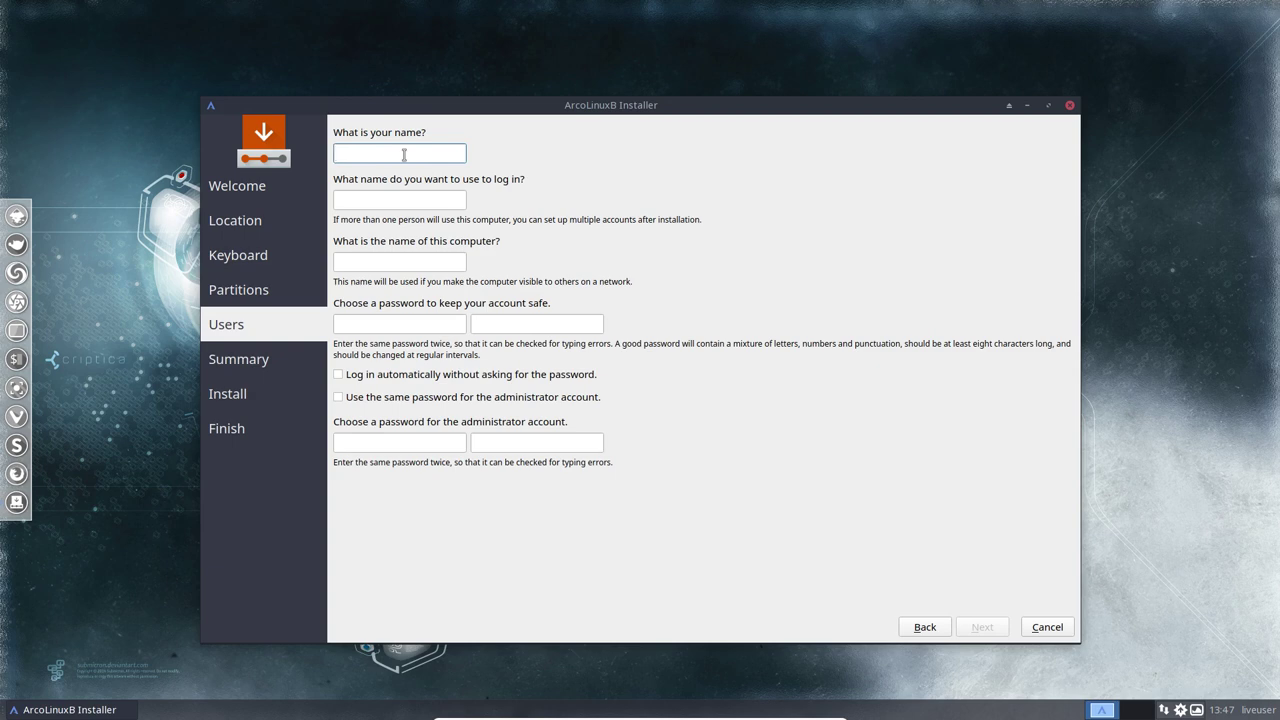
# Enter the user's name, computer name ArcoLinuxB and a password, and enable auto-login and a shared admin password.
pyautogui.press('Tab')
pyautogui.press('Tab')
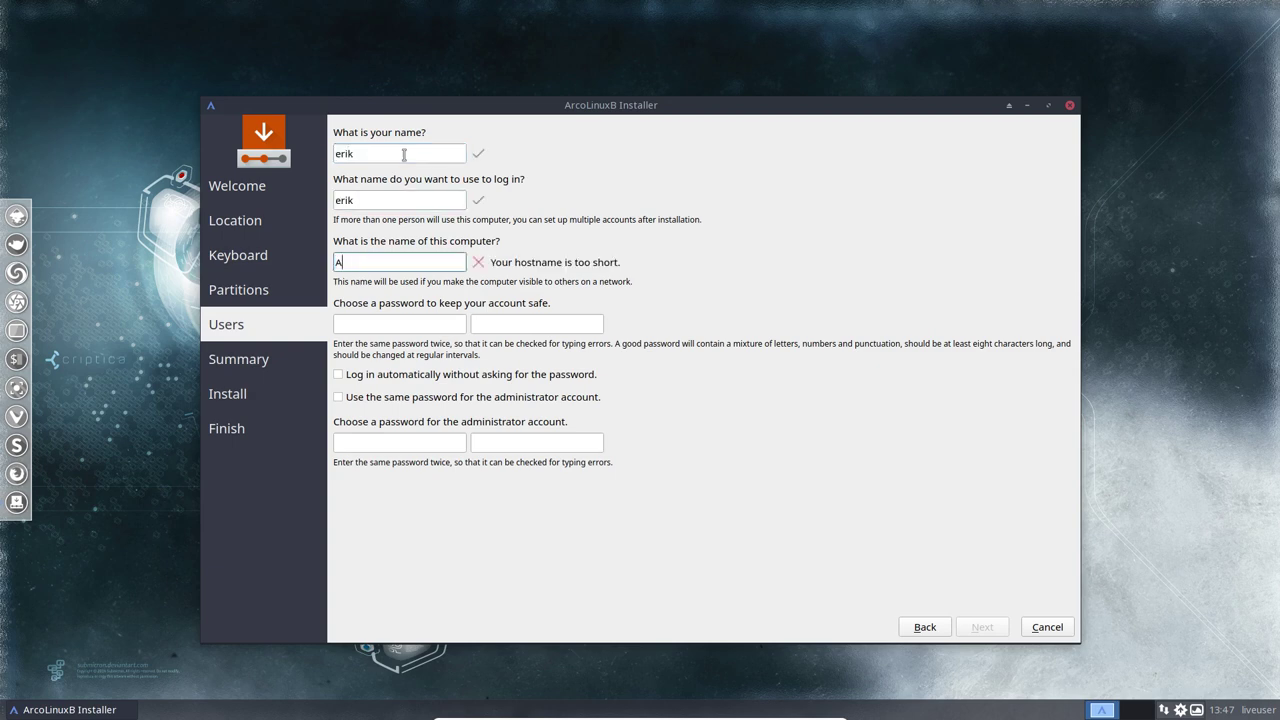
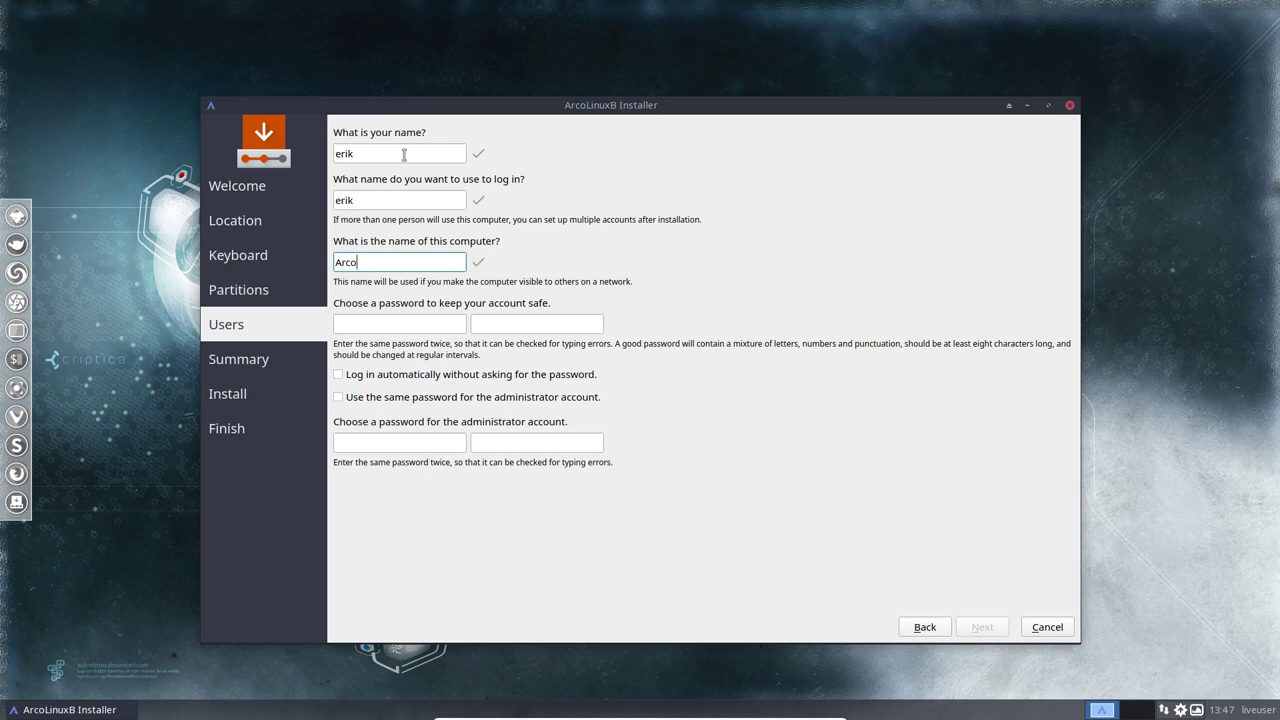
pyautogui.press('Tab')
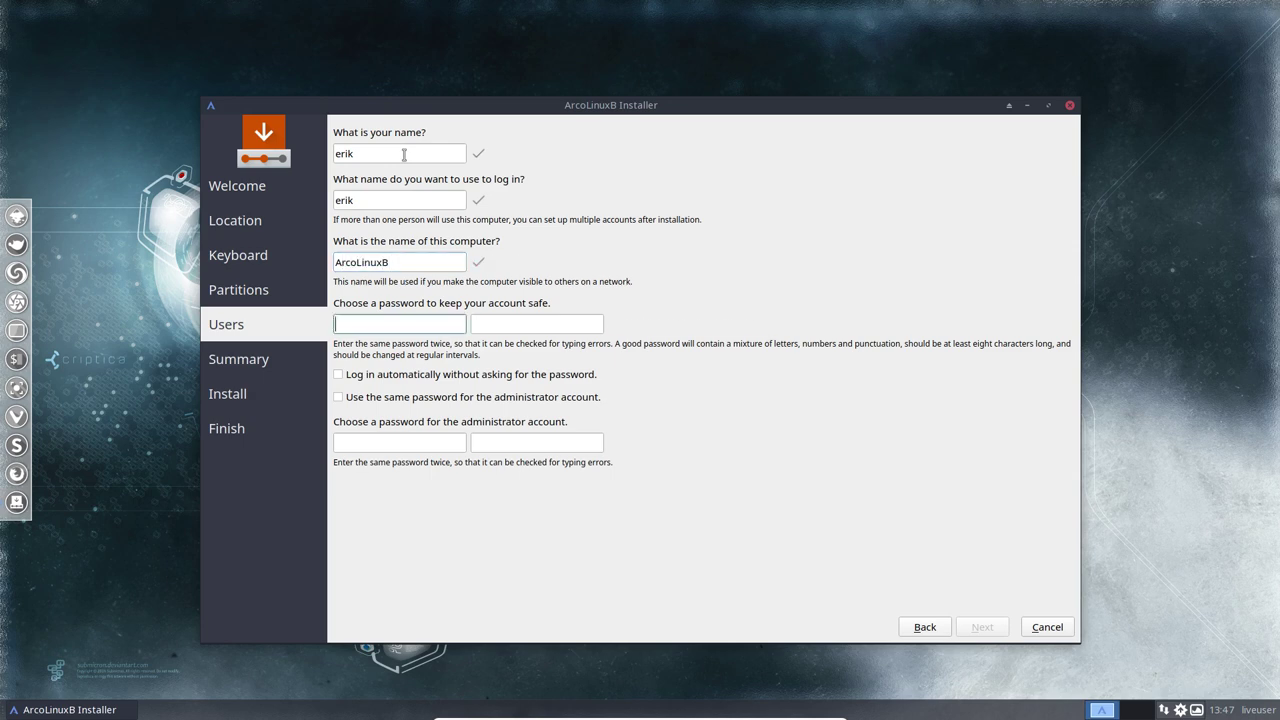
pyautogui.press('Tab')
pyautogui.press('Tab')
pyautogui.press('Tab')
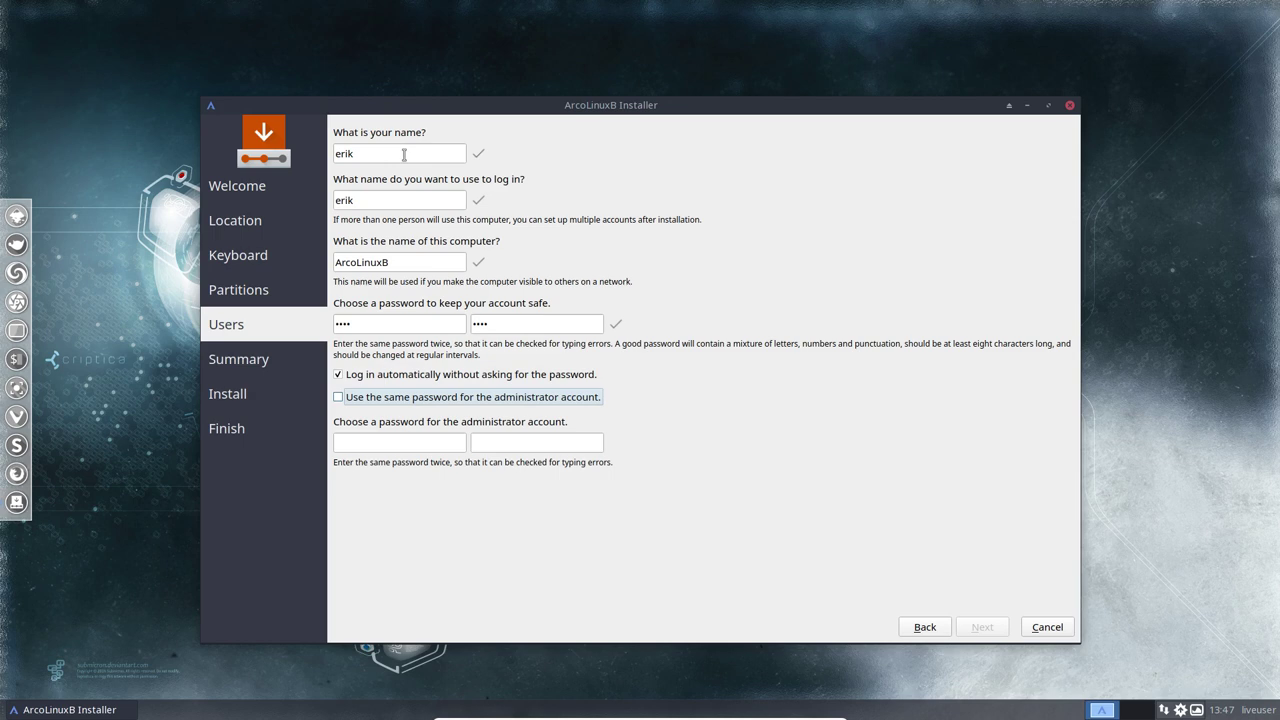
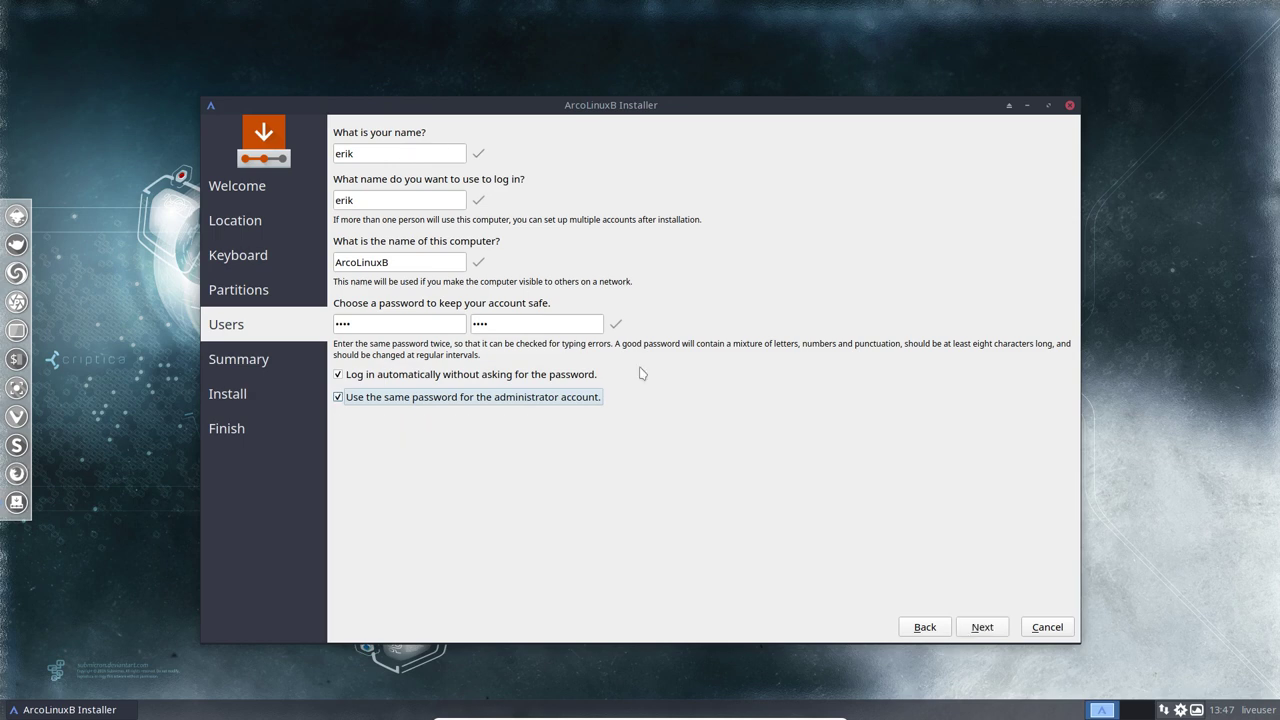
# Install ArcoLinuxB from the summary page, then close the finished installer with Done.
pyautogui.click(977, 632)
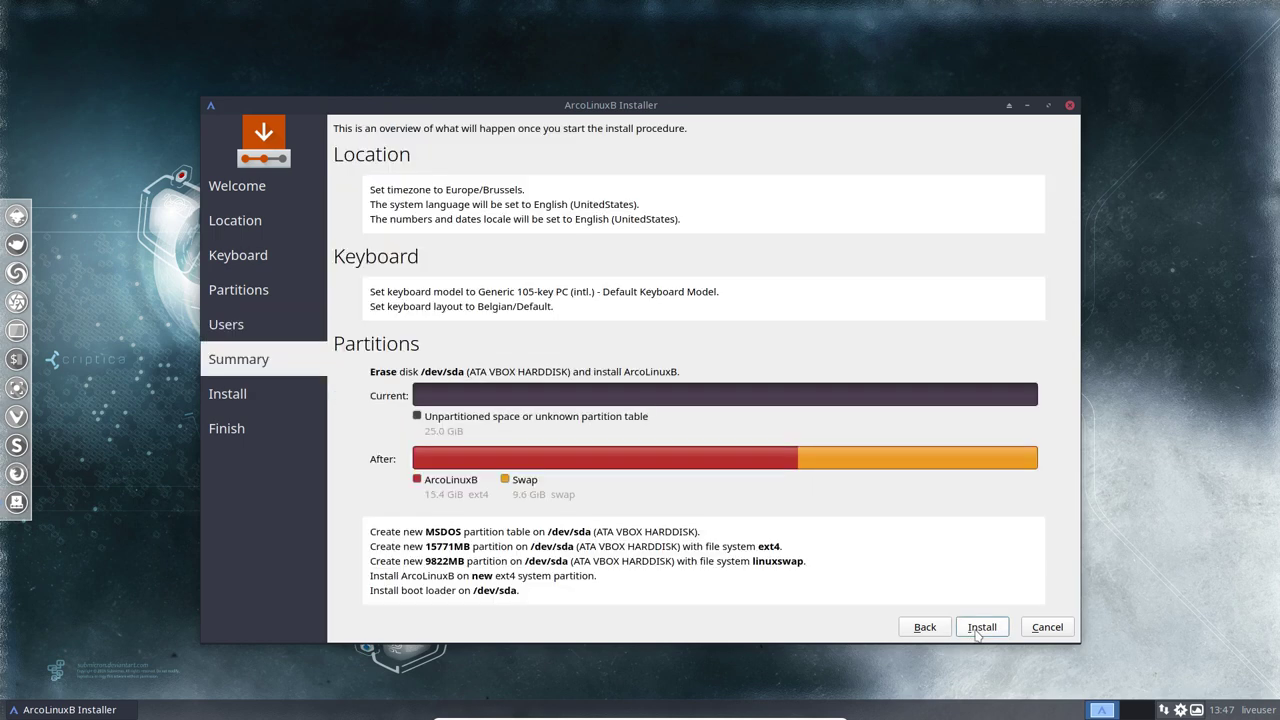
pyautogui.click(980, 627)
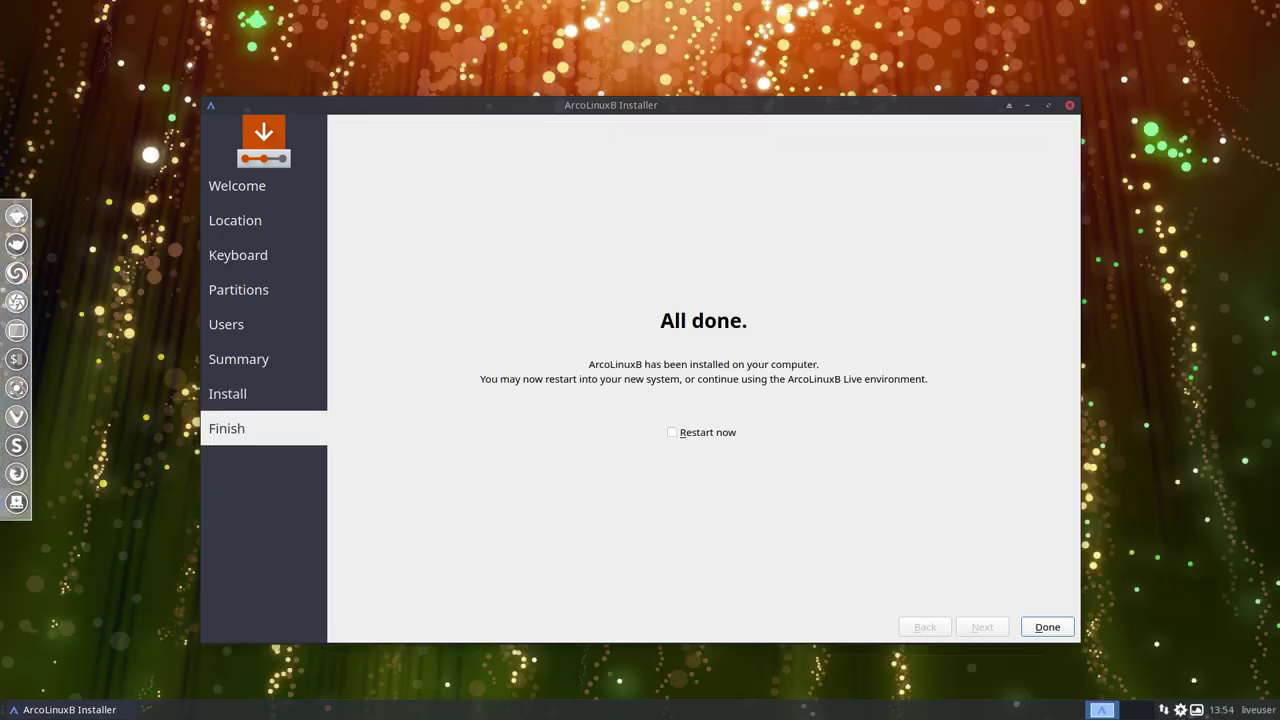
pyautogui.click(718, 435)
pyautogui.moveTo(726, 108); pyautogui.dragTo(714, 57)
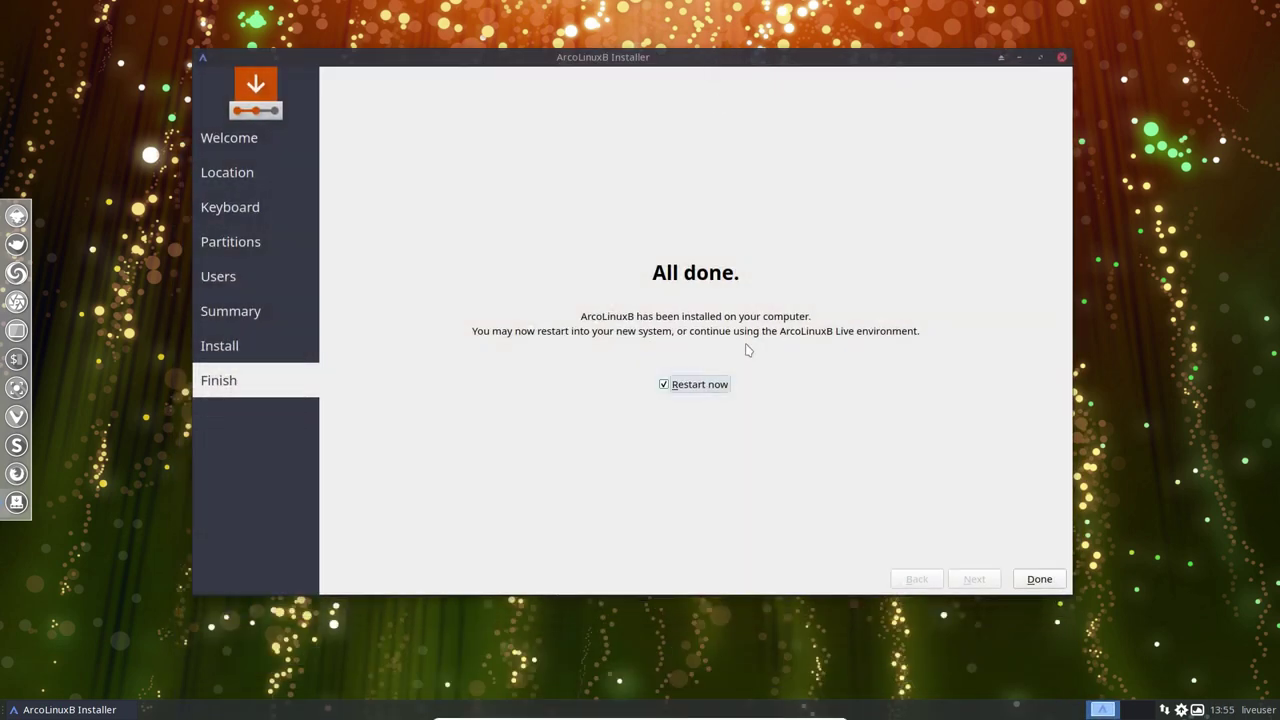
pyautogui.click(1039, 579)
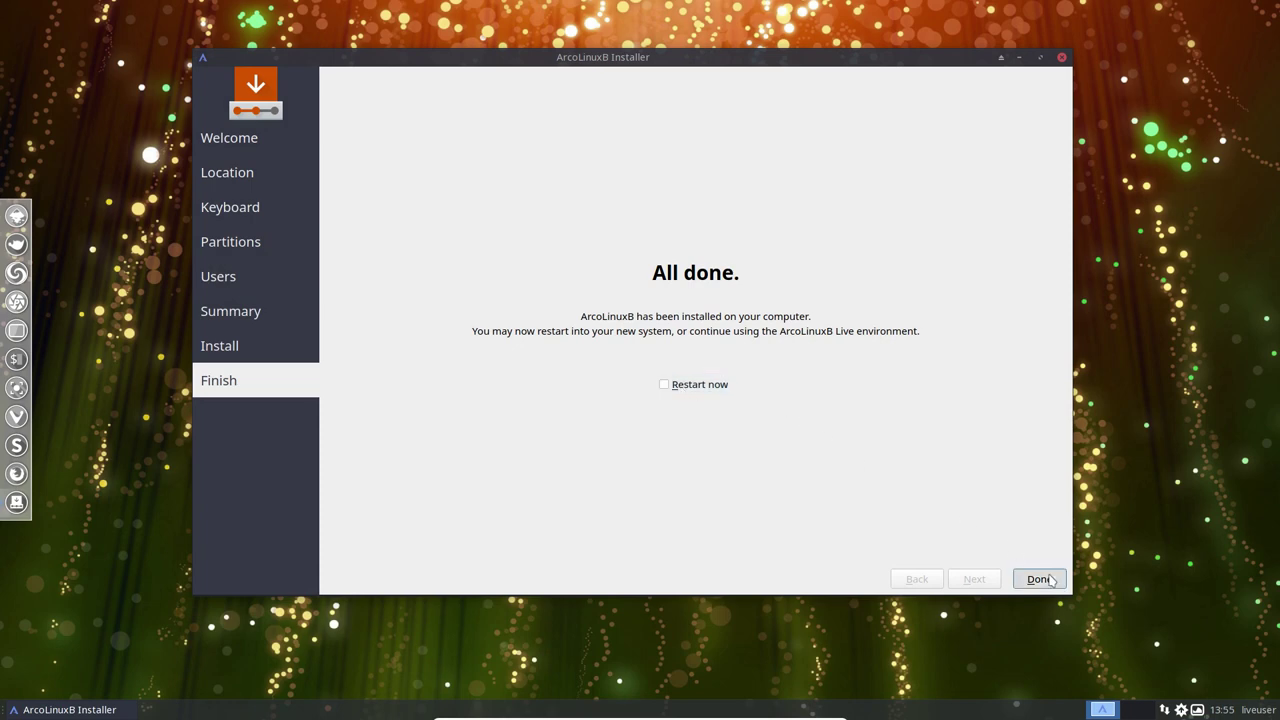
# View the current Variety wallpaper on Desktoppr.co, choosing Vivaldi as the preferred browser.
pyautogui.click(1200, 710)
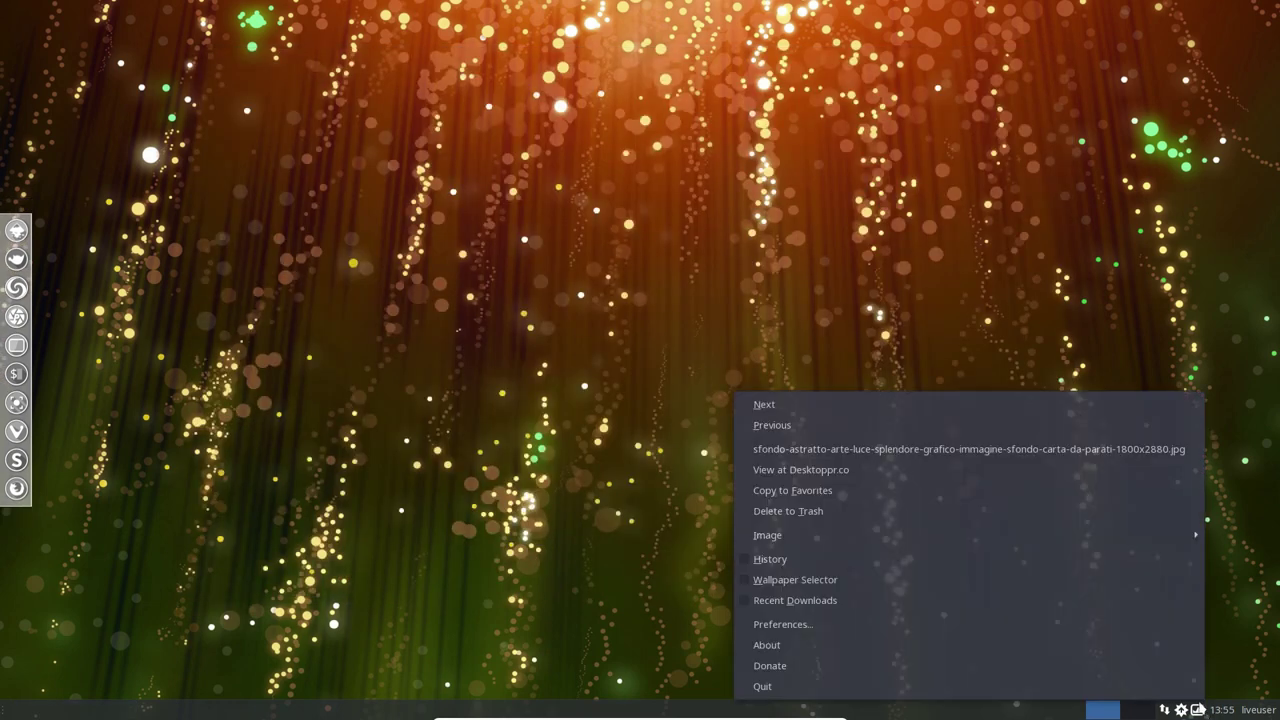
pyautogui.click(858, 470)
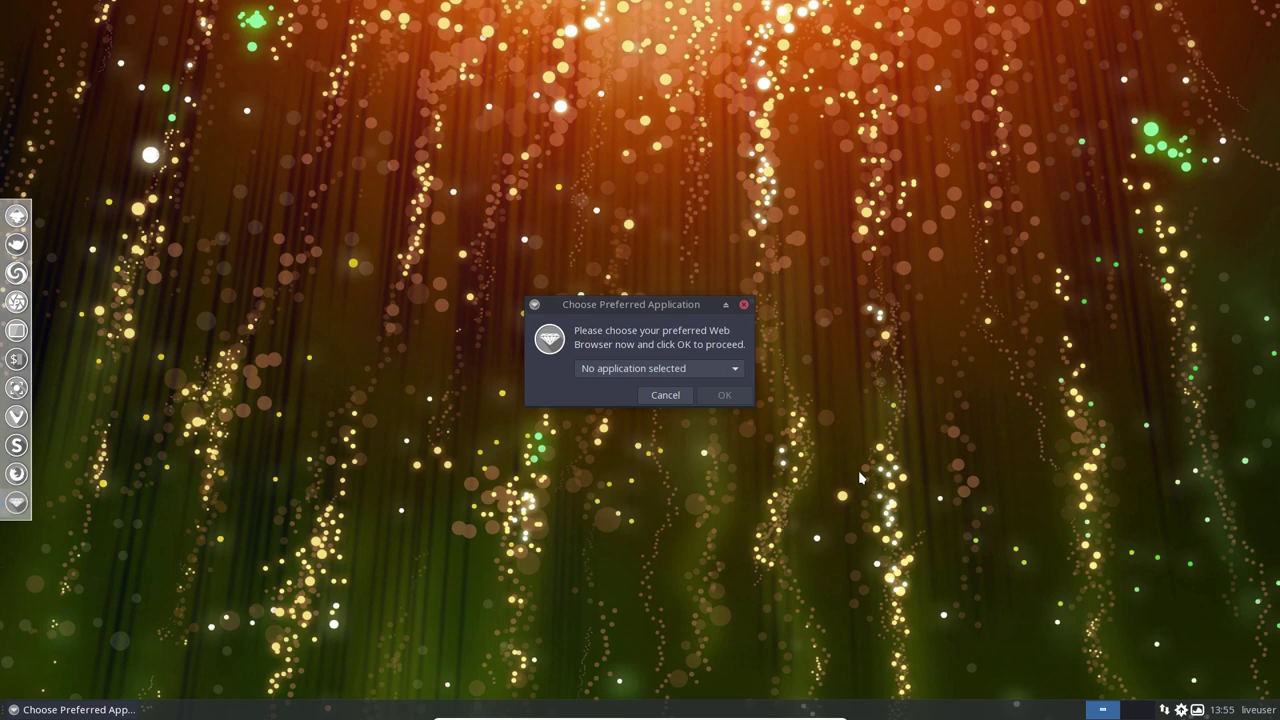
pyautogui.click(729, 368)
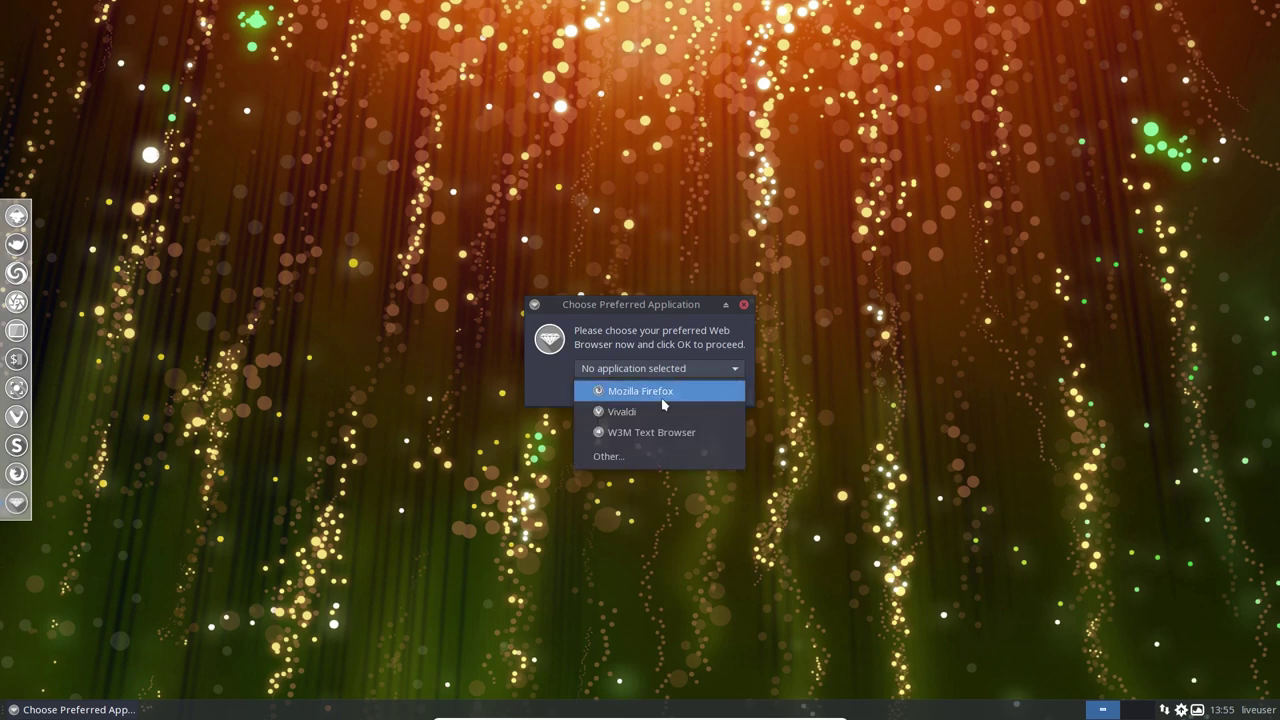
pyautogui.click(651, 412)
pyautogui.click(720, 398)
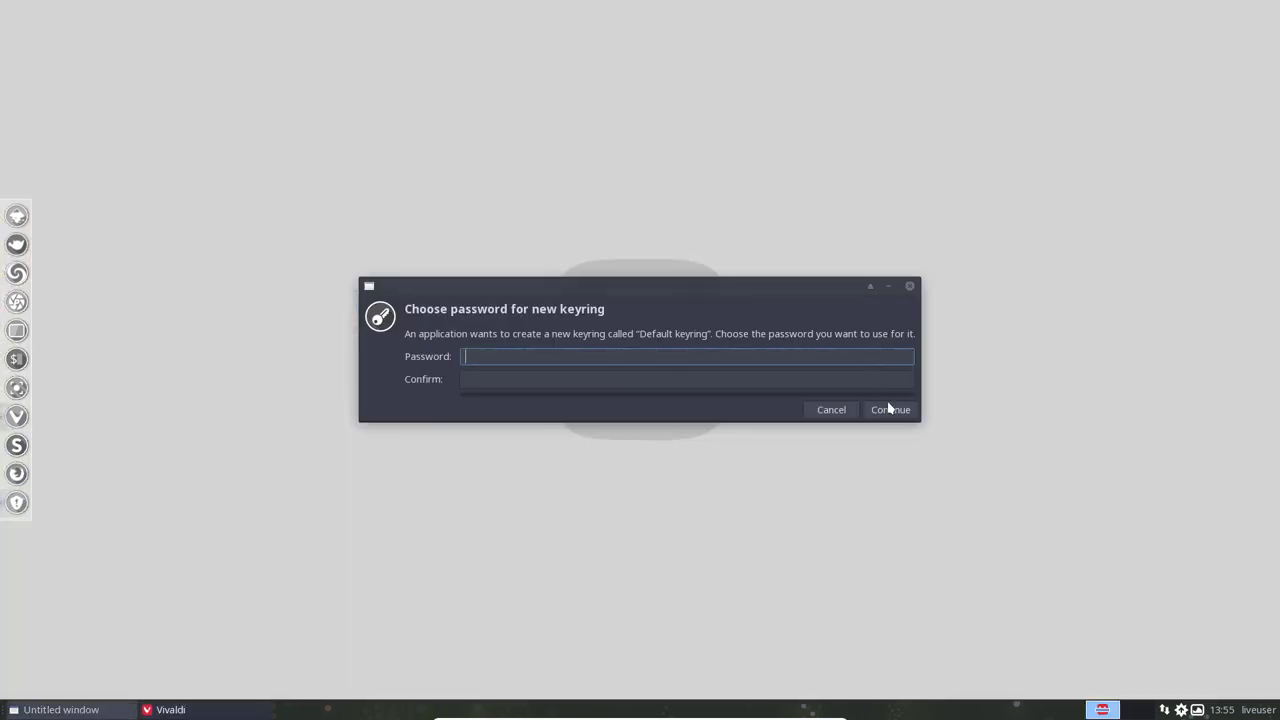
# Skip the Vivaldi keyring password and select wallpaper number 348029 in the address bar.
pyautogui.click(889, 409)
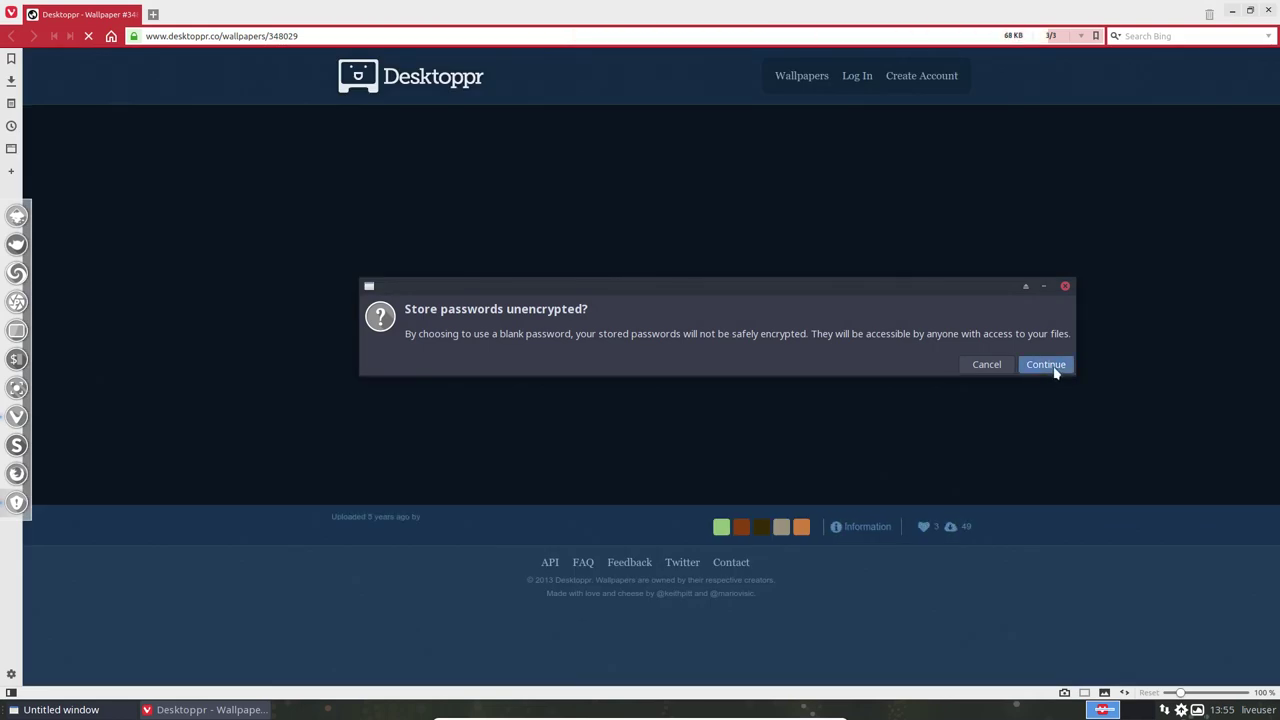
pyautogui.click(1050, 368)
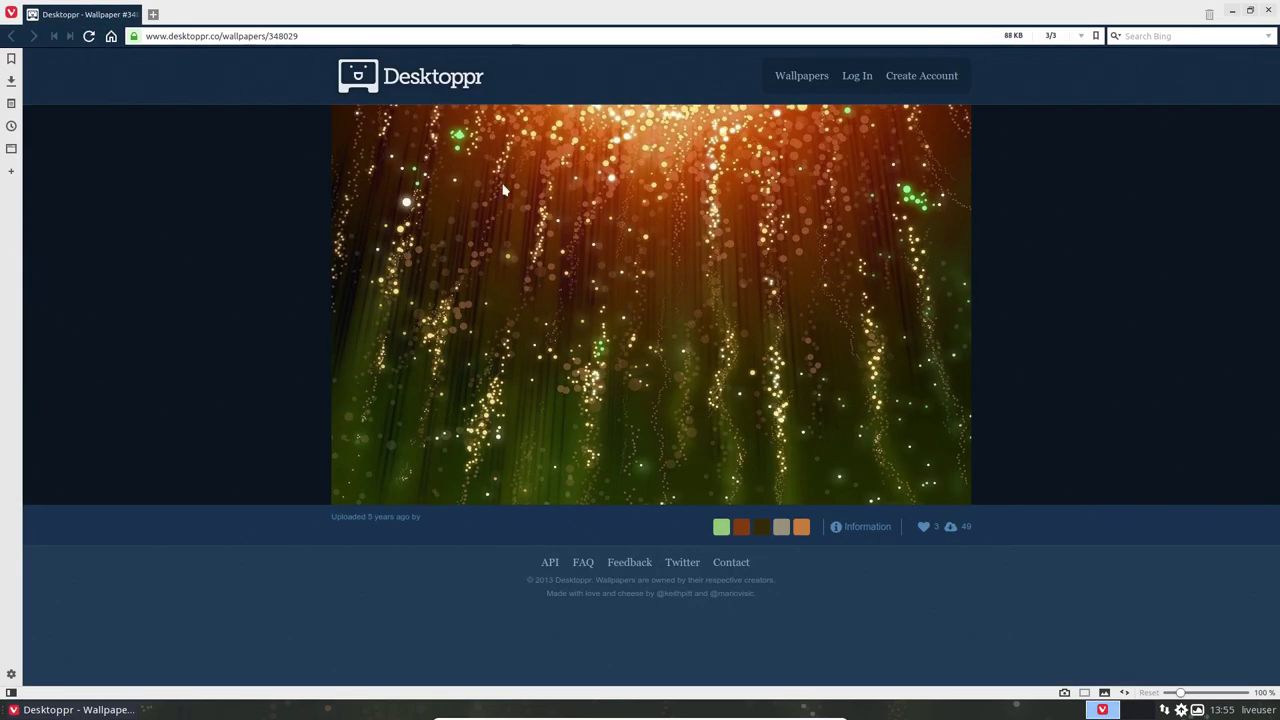
pyautogui.moveTo(272, 36); pyautogui.dragTo(279, 36)
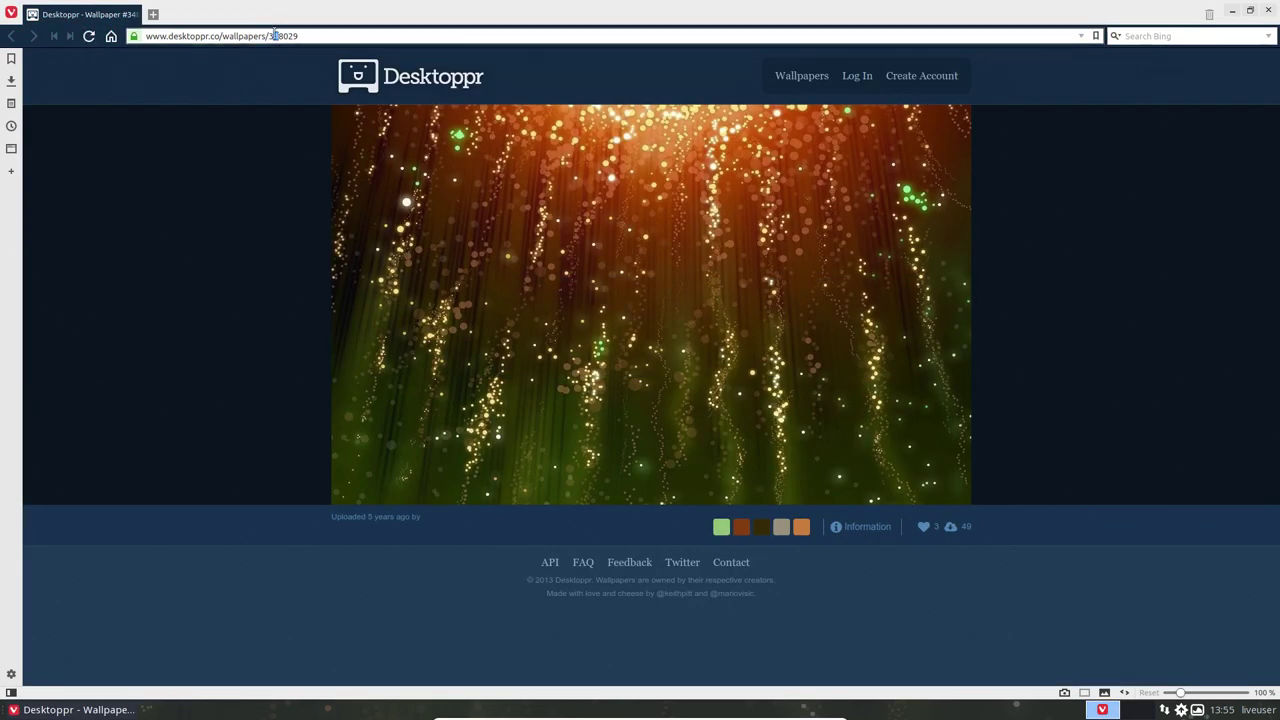
pyautogui.press('Left')
pyautogui.hotkey('shift', 'Right')
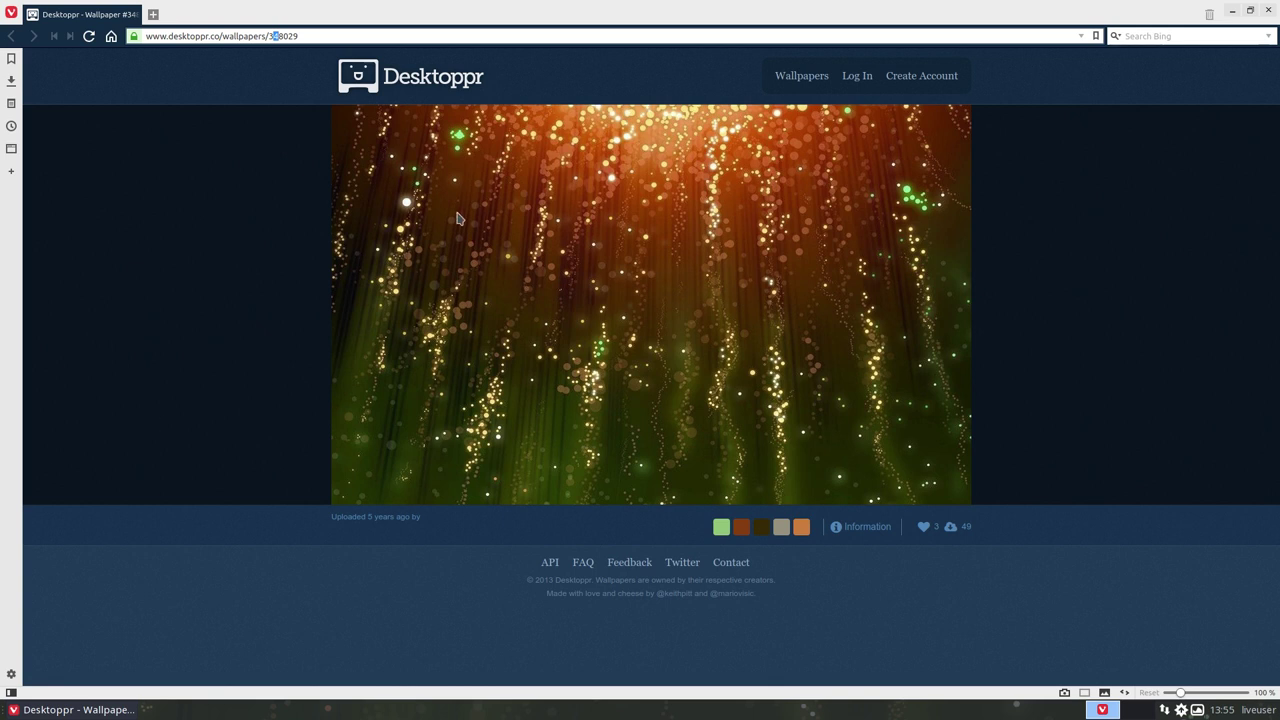
pyautogui.doubleClick(275, 36)
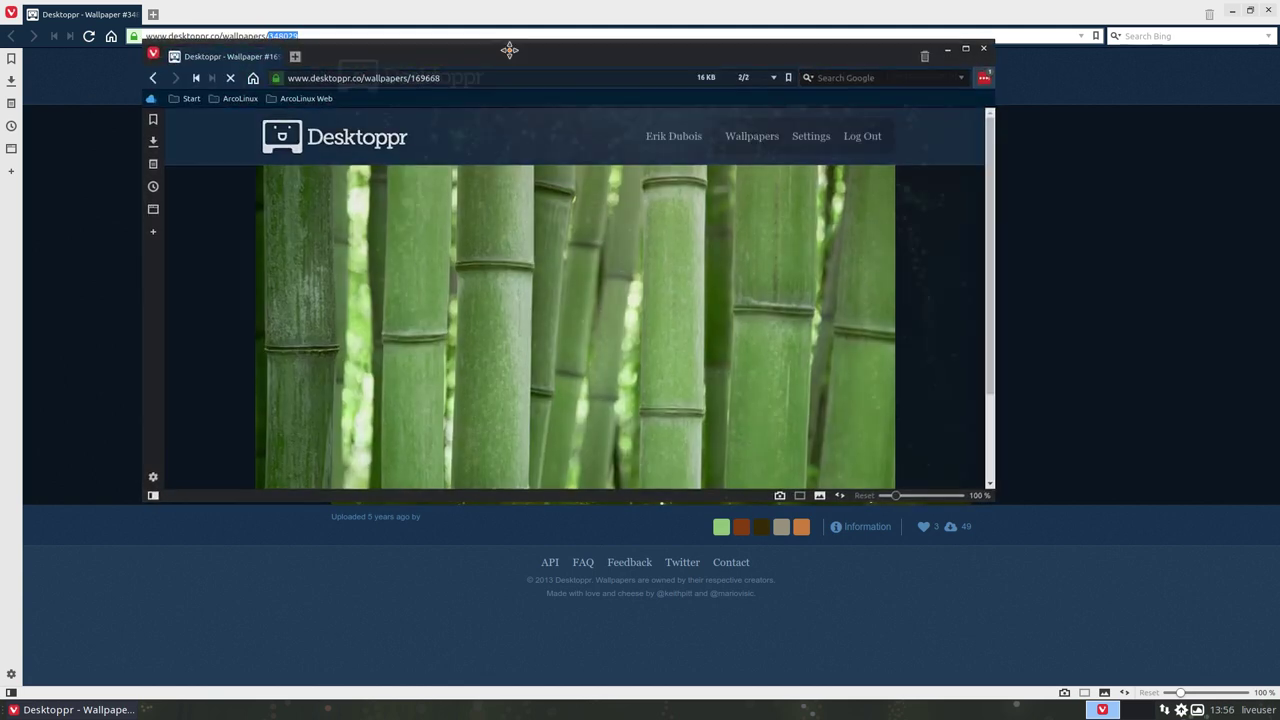
# In the second Vivaldi window, replace wallpaper number 169668 with 348029 in the URL.
pyautogui.moveTo(509, 50); pyautogui.dragTo(487, 106)
pyautogui.click(392, 133)
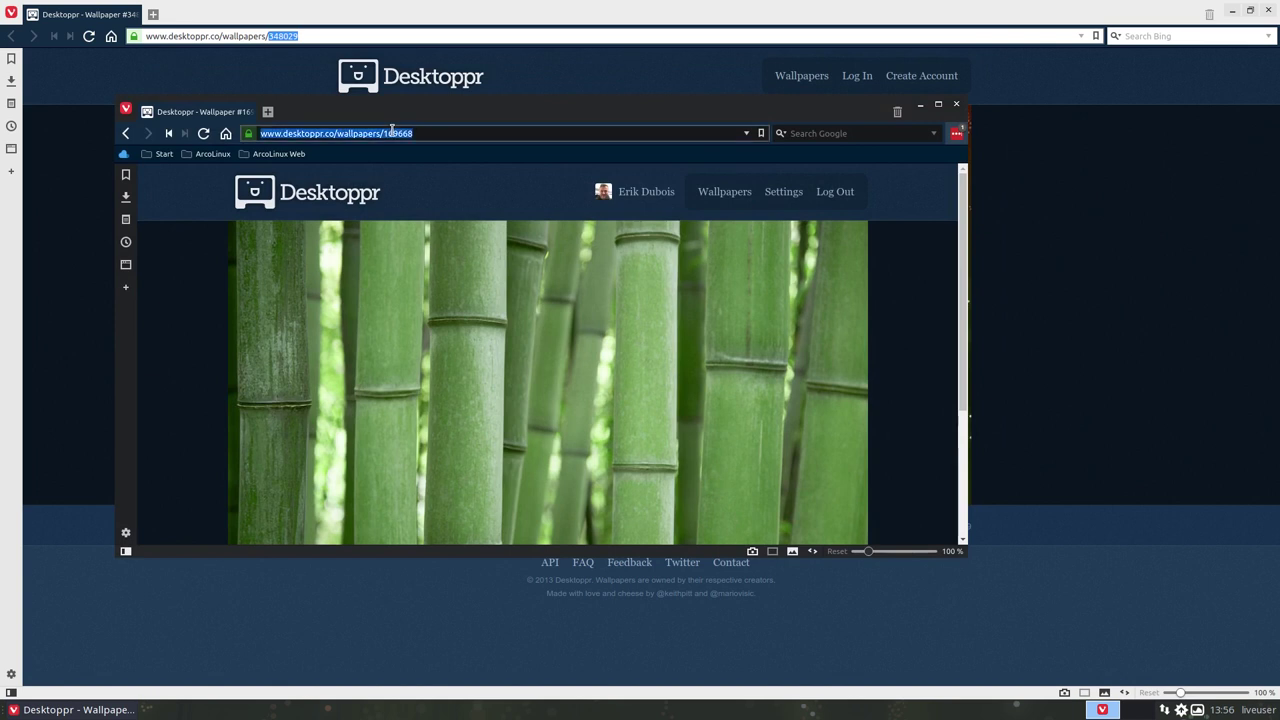
pyautogui.moveTo(384, 133); pyautogui.dragTo(412, 157)
pyautogui.write('3')
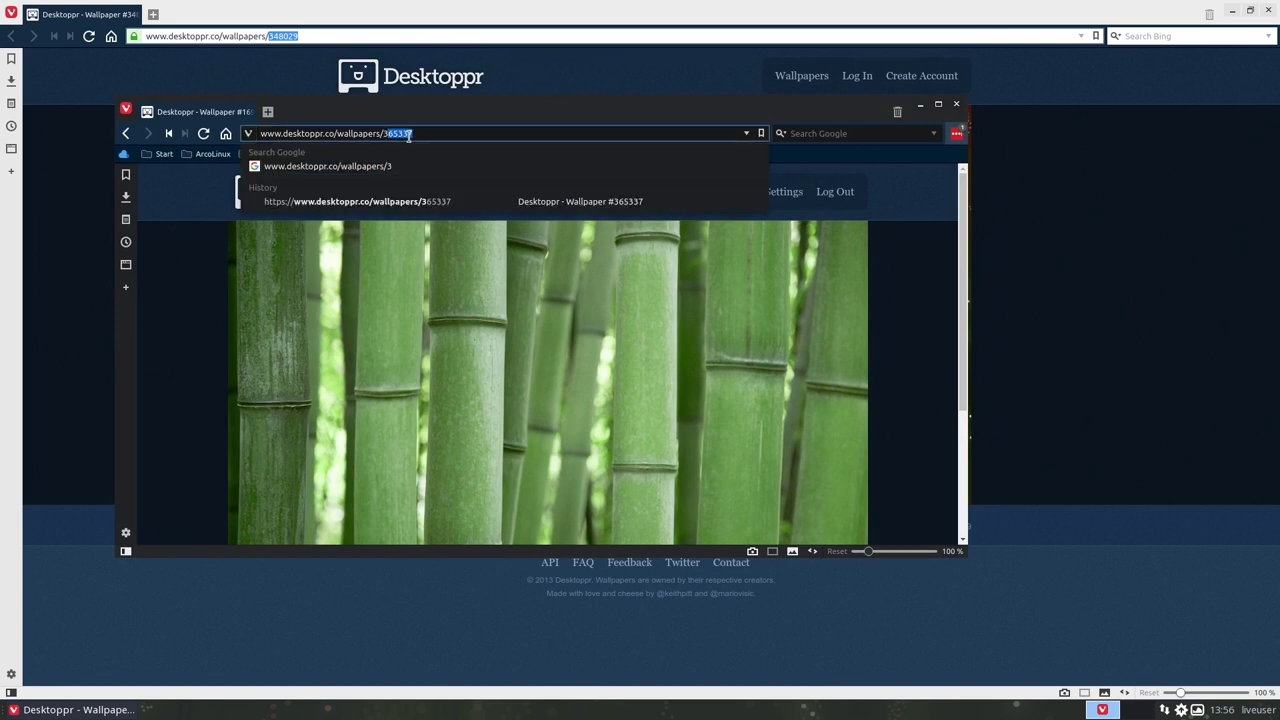
pyautogui.write('48029')
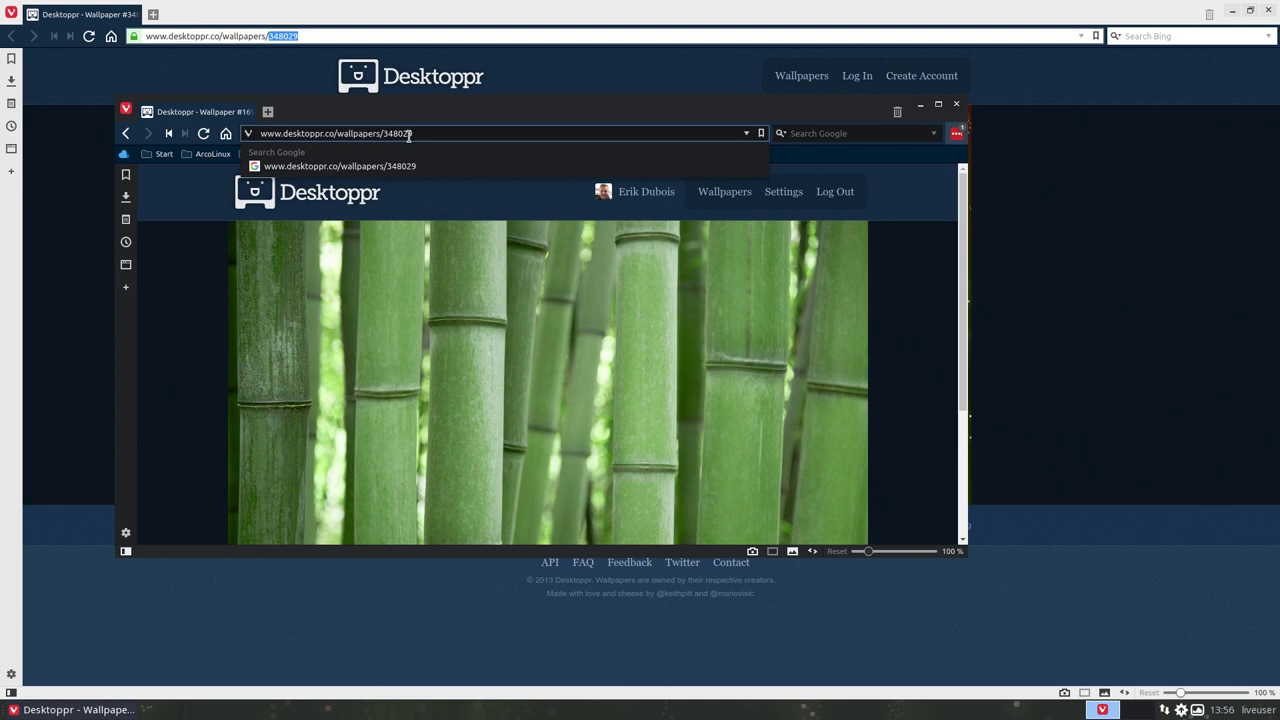
pyautogui.press('Return')
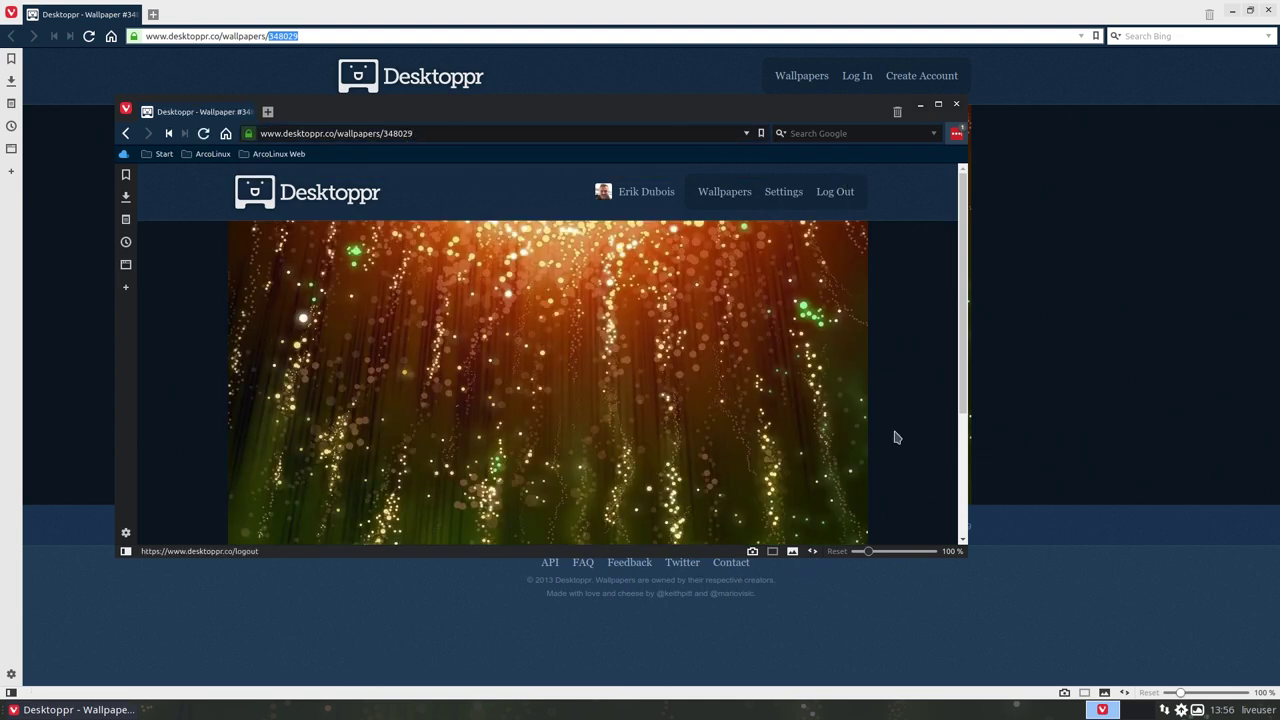
# Toggle the wallpaper's Dropbox sync off and back on, then close both Vivaldi windows.
pyautogui.scroll(-3, 894, 437)
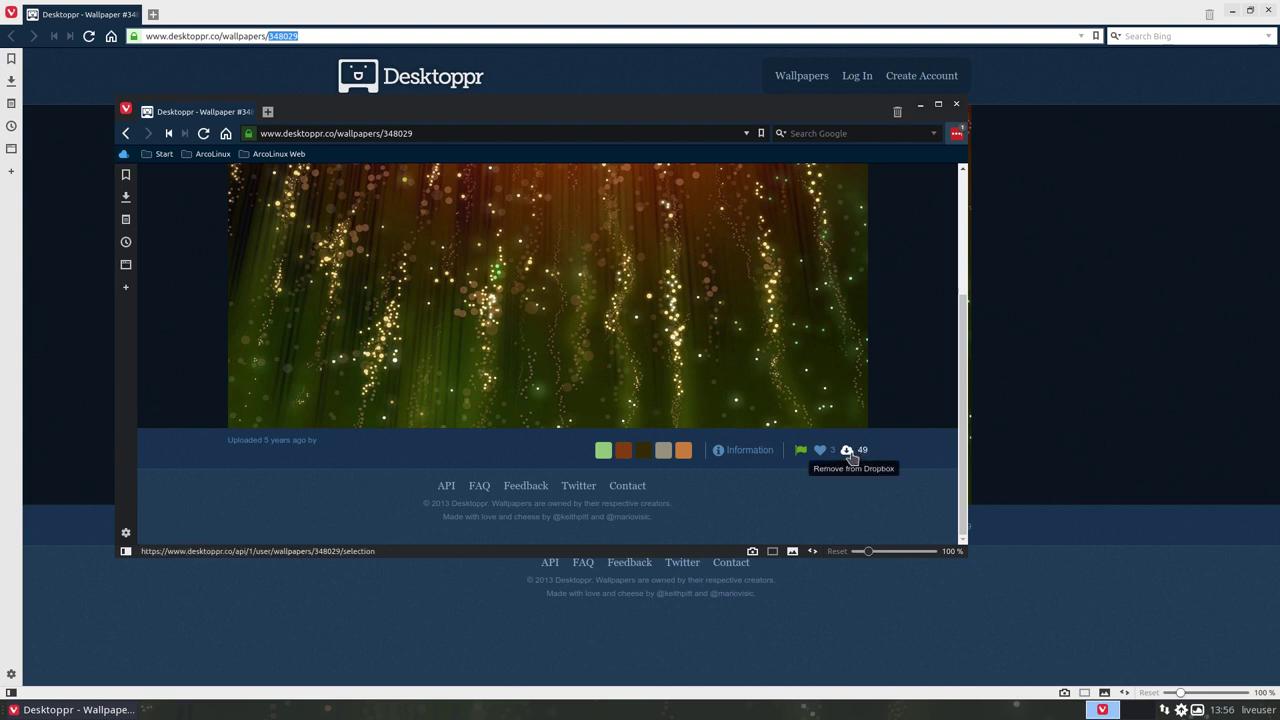
pyautogui.click(848, 452)
pyautogui.click(848, 451)
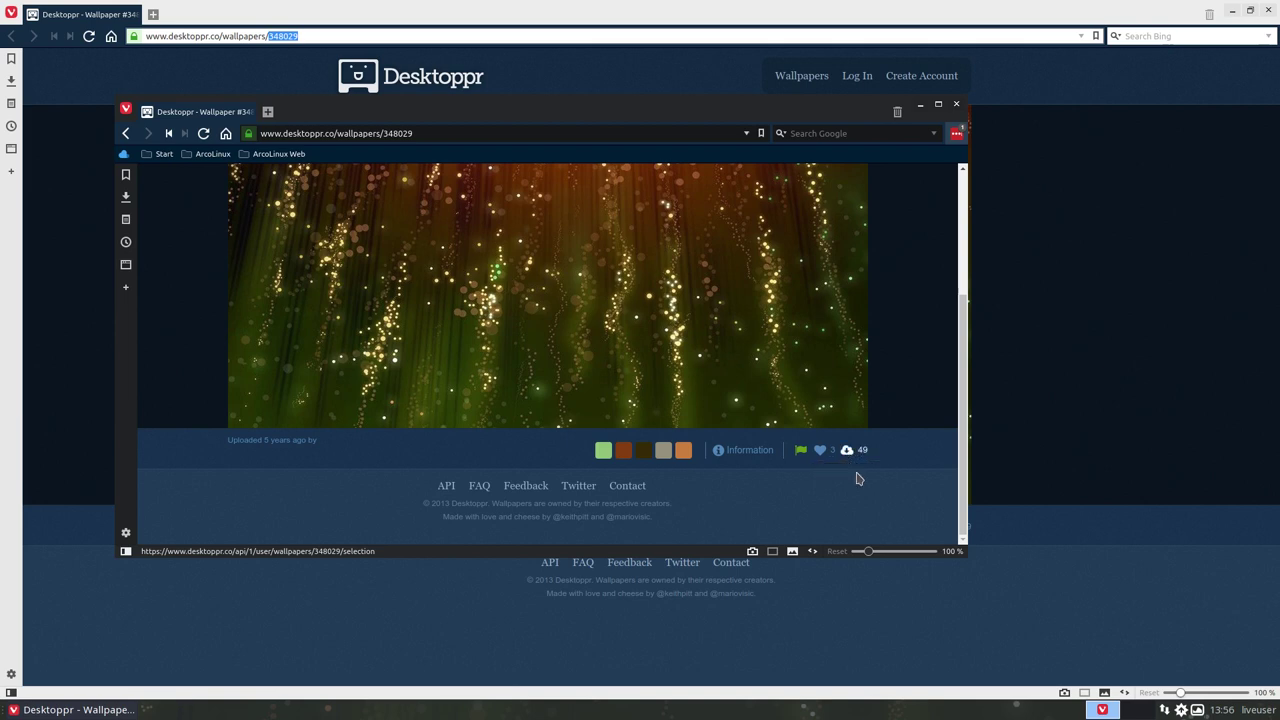
pyautogui.click(956, 105)
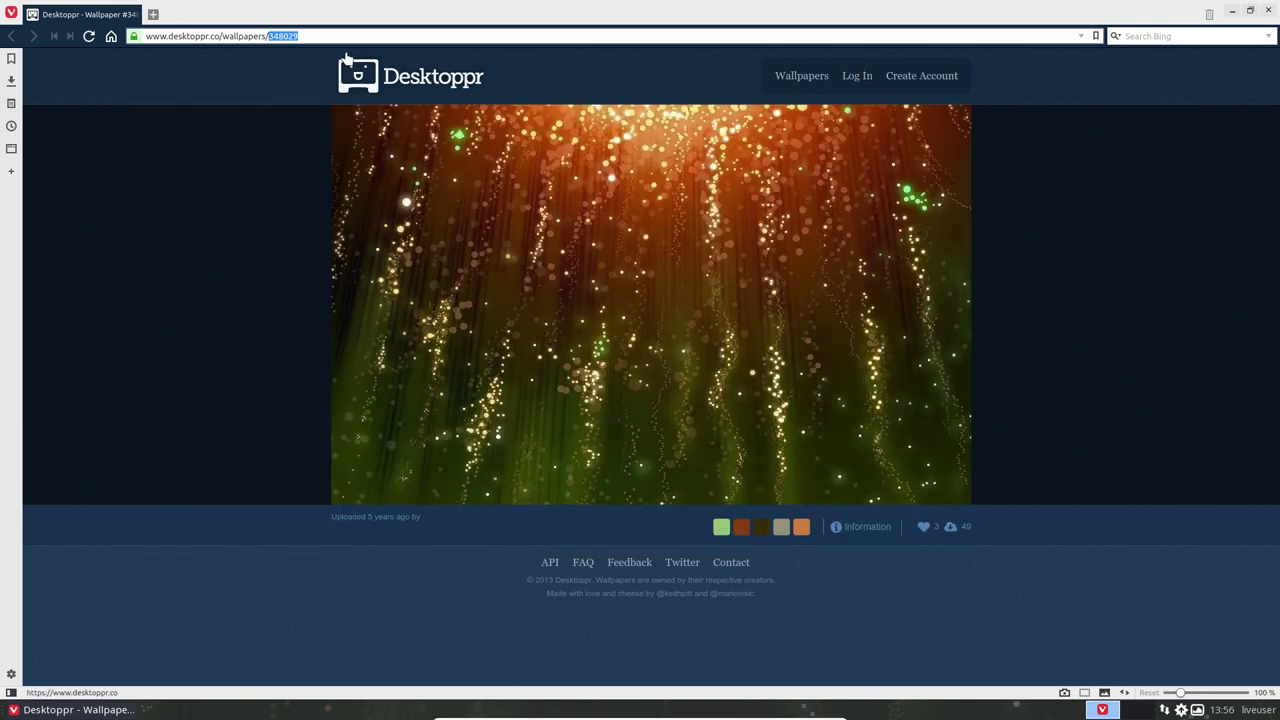
pyautogui.click(1271, 10)
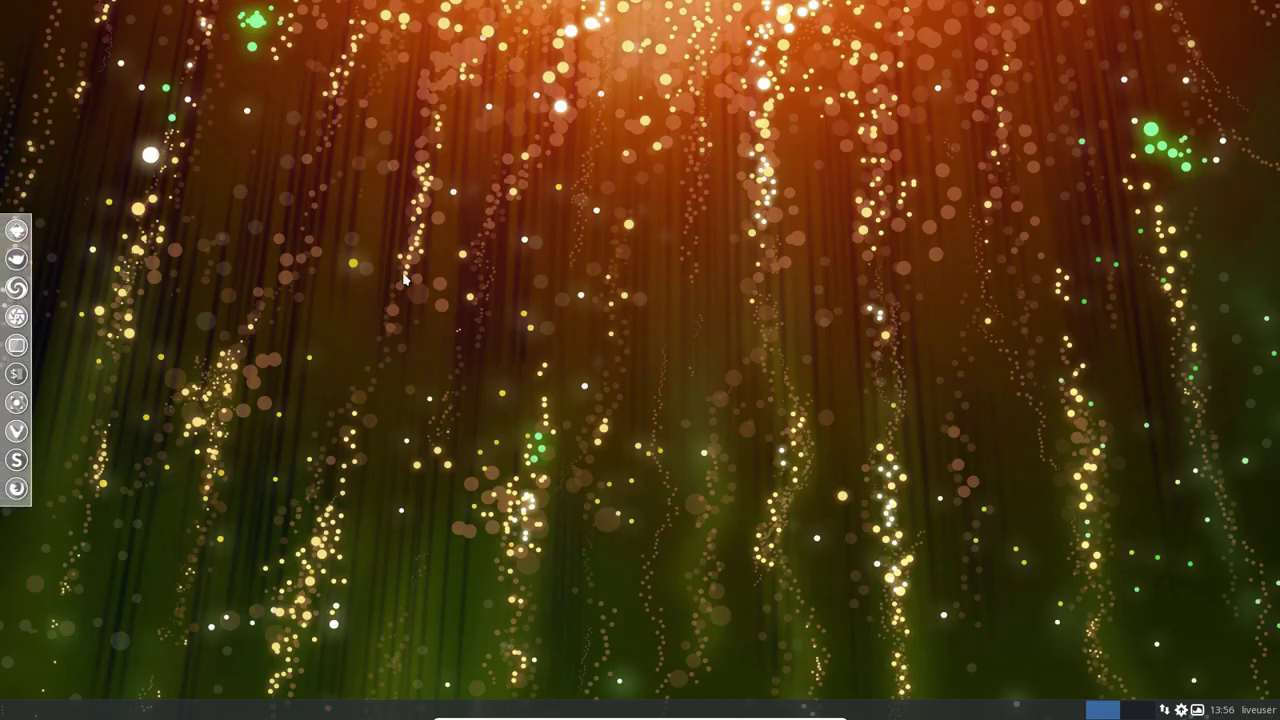
pyautogui.click(1258, 710)
# Confirm the live system restart, then leave fullscreen and power off the ArcoLinuxB Deepin VM.
pyautogui.click(1238, 629)
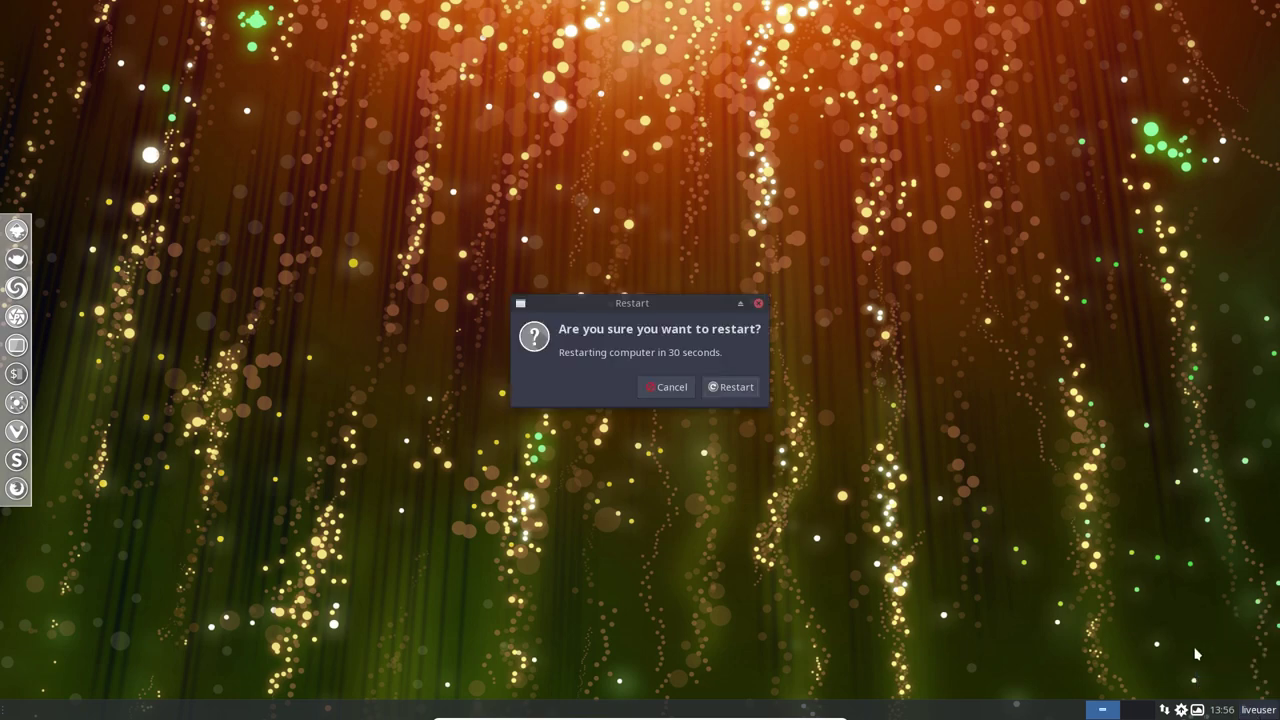
pyautogui.click(731, 389)
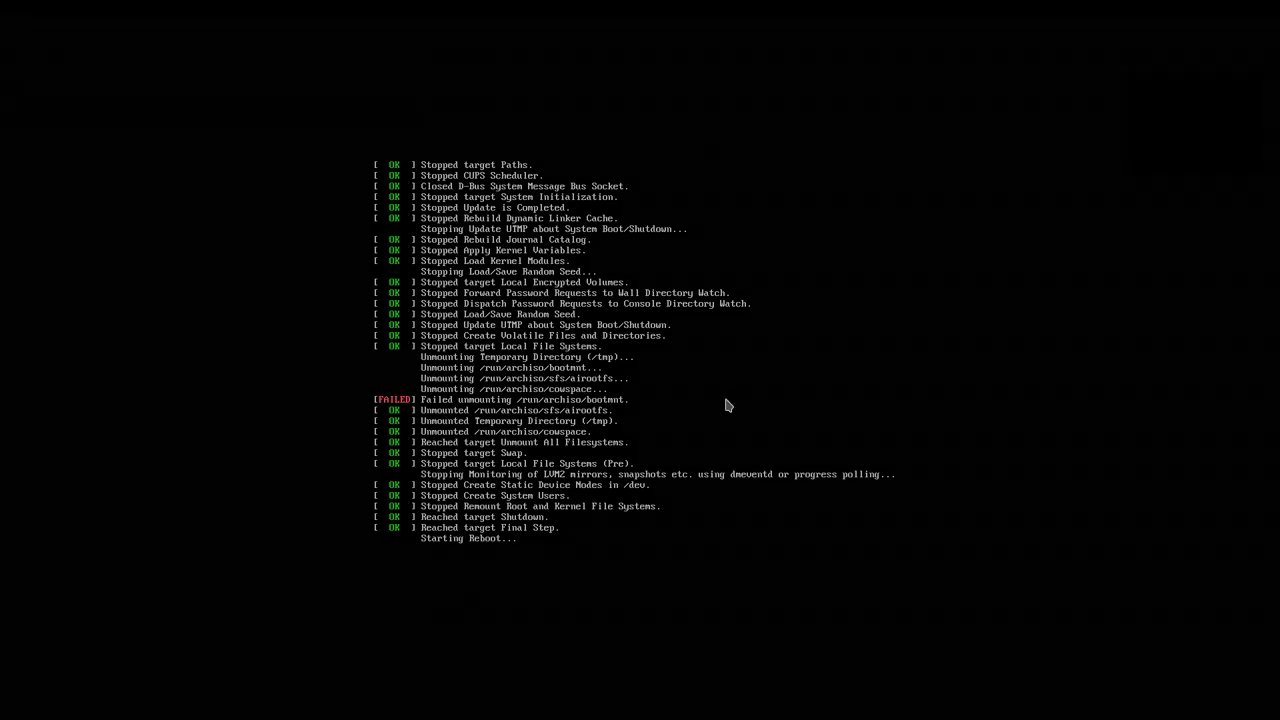
pyautogui.press('Control_R+f')
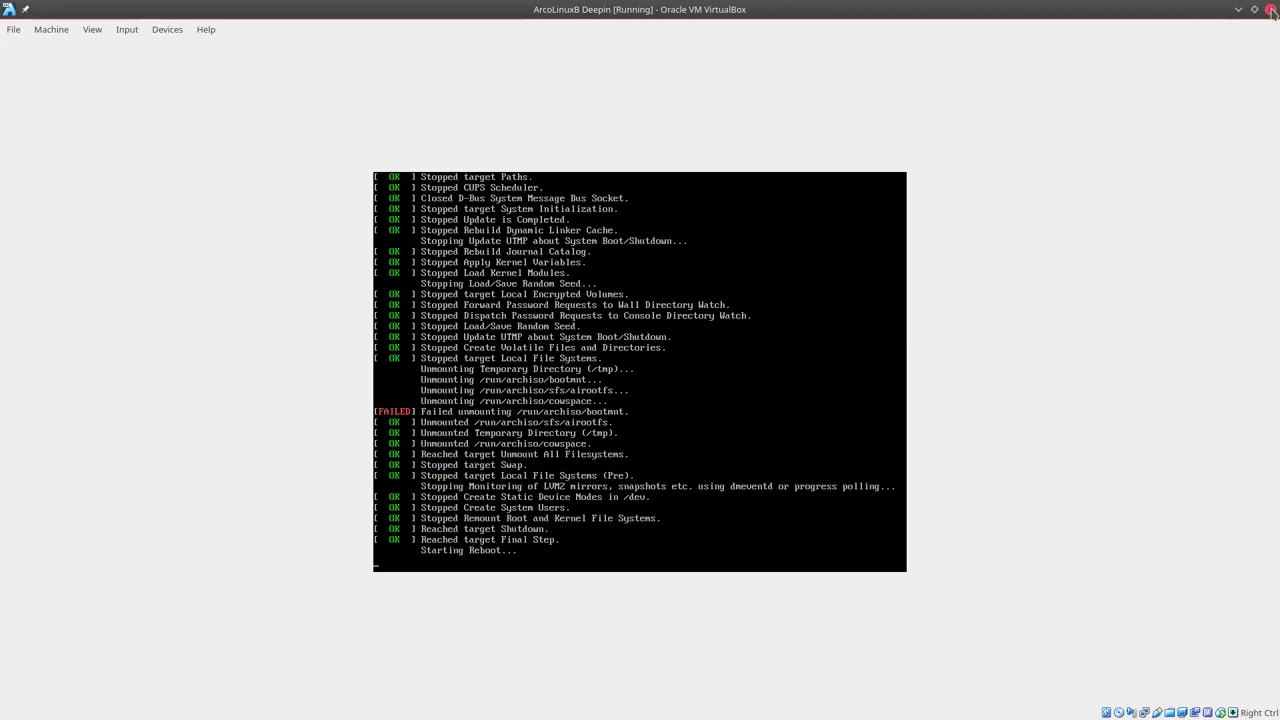
pyautogui.click(1270, 9)
pyautogui.click(689, 390)
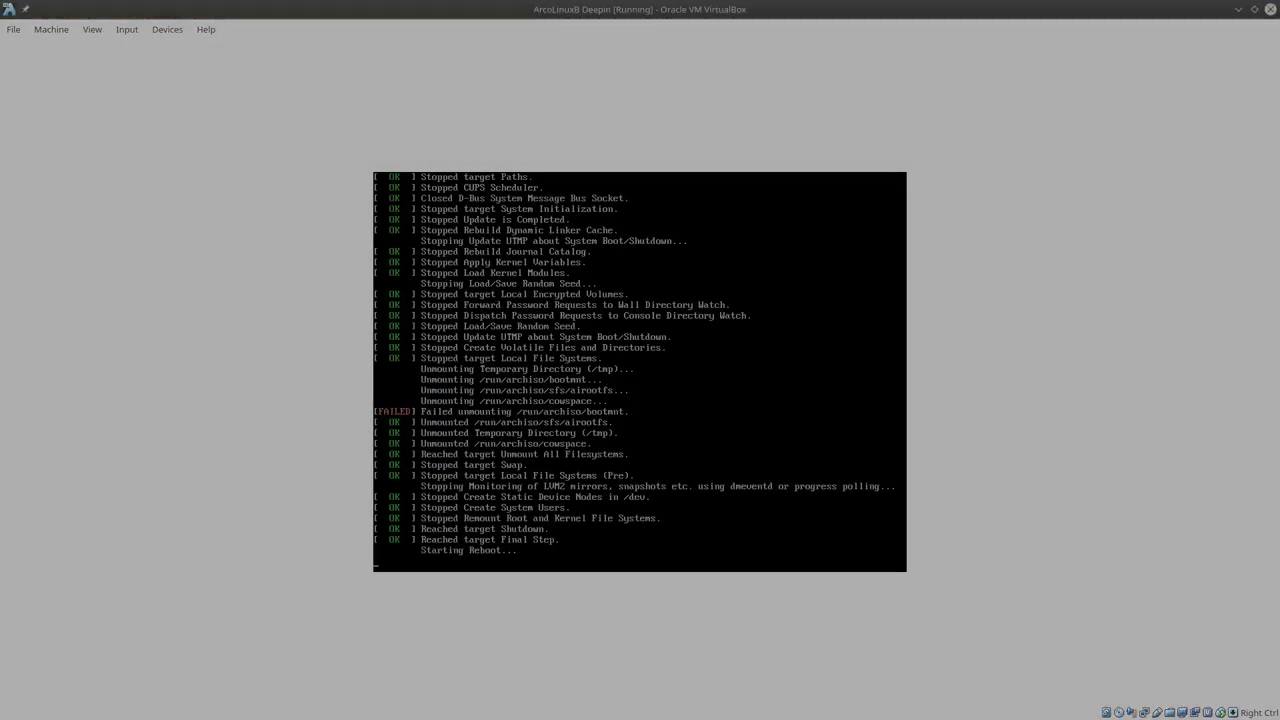
pyautogui.click(1270, 9)
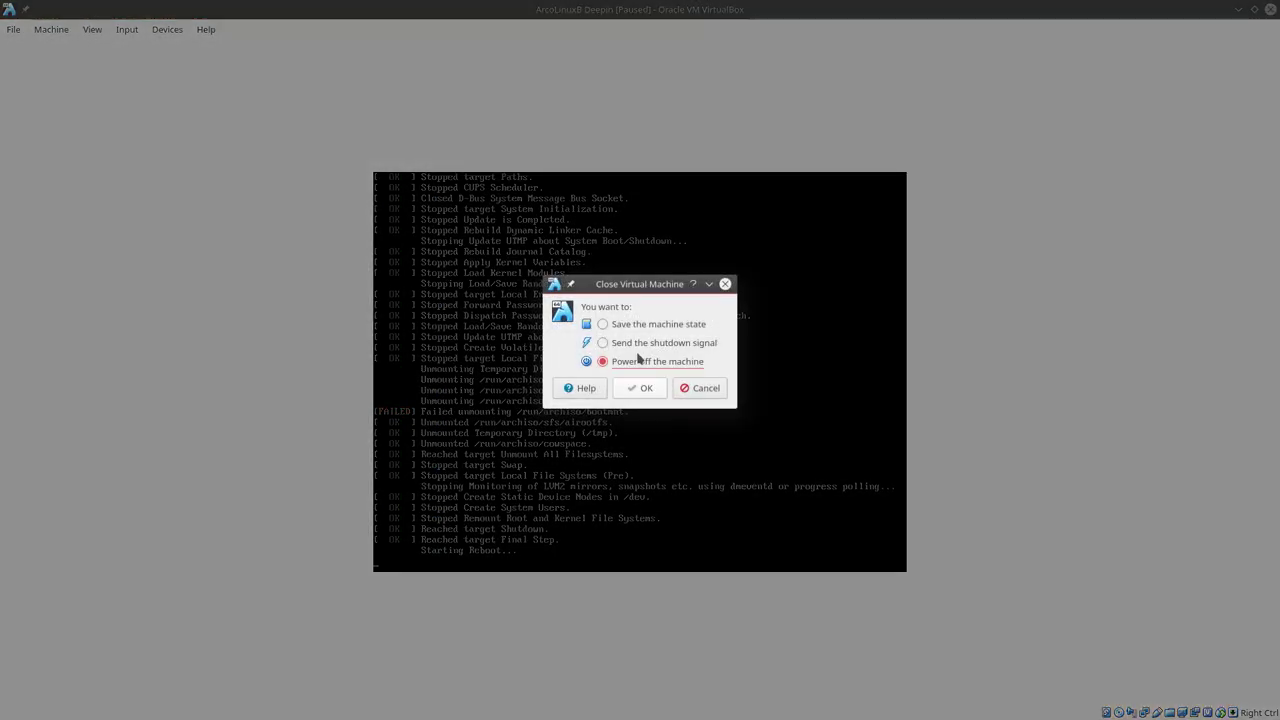
pyautogui.click(643, 388)
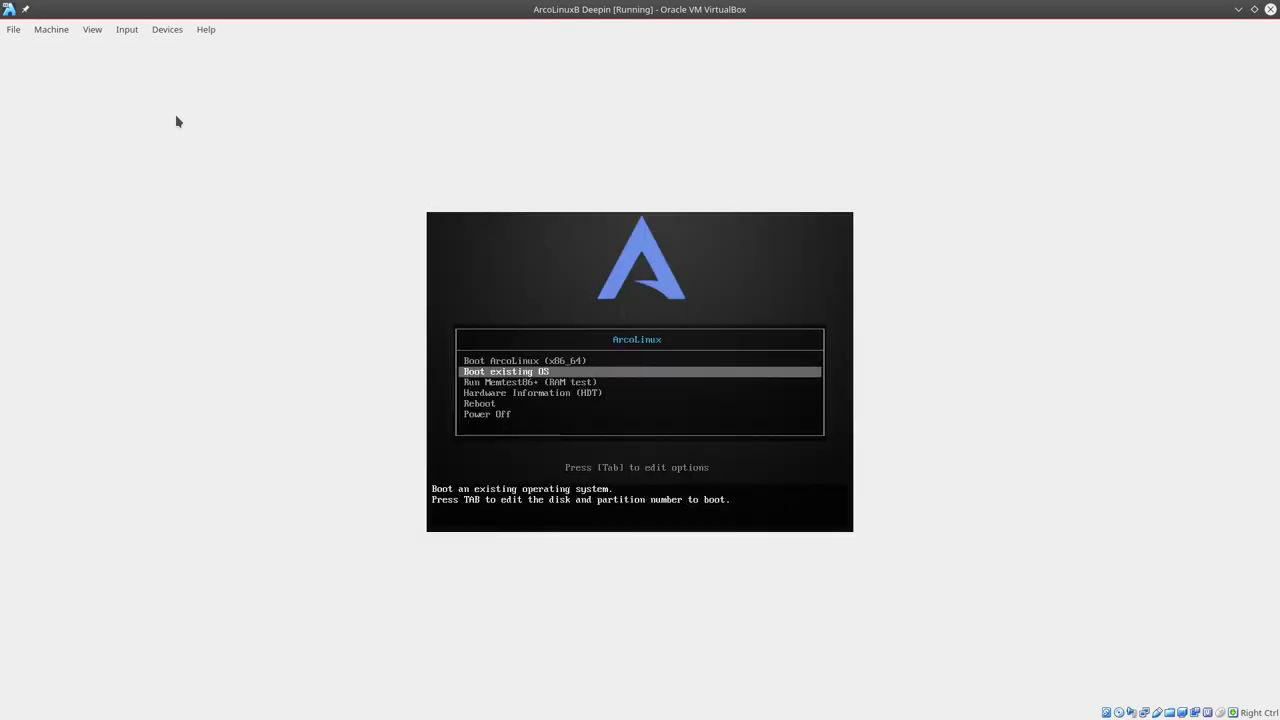
# Boot the existing installed OS, go full screen, and log in with the user password.
pyautogui.press('Return')
pyautogui.press('Return')
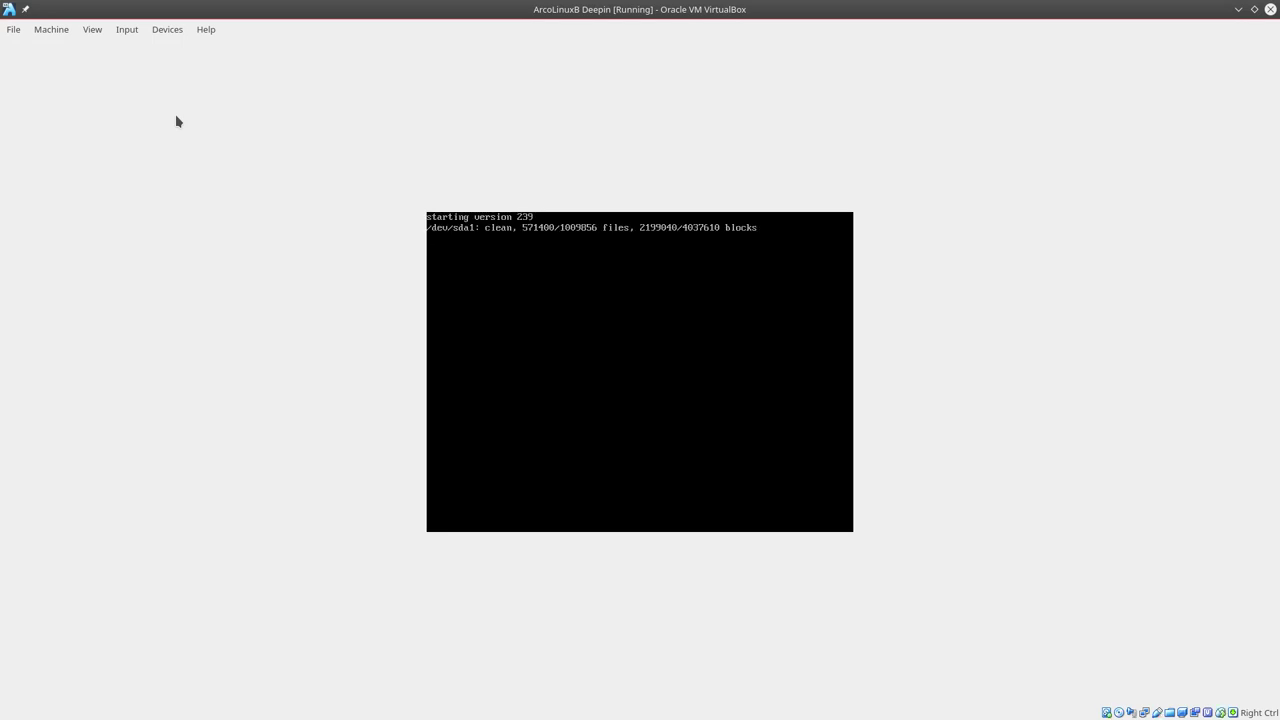
pyautogui.hotkey('ctrl', 'f')
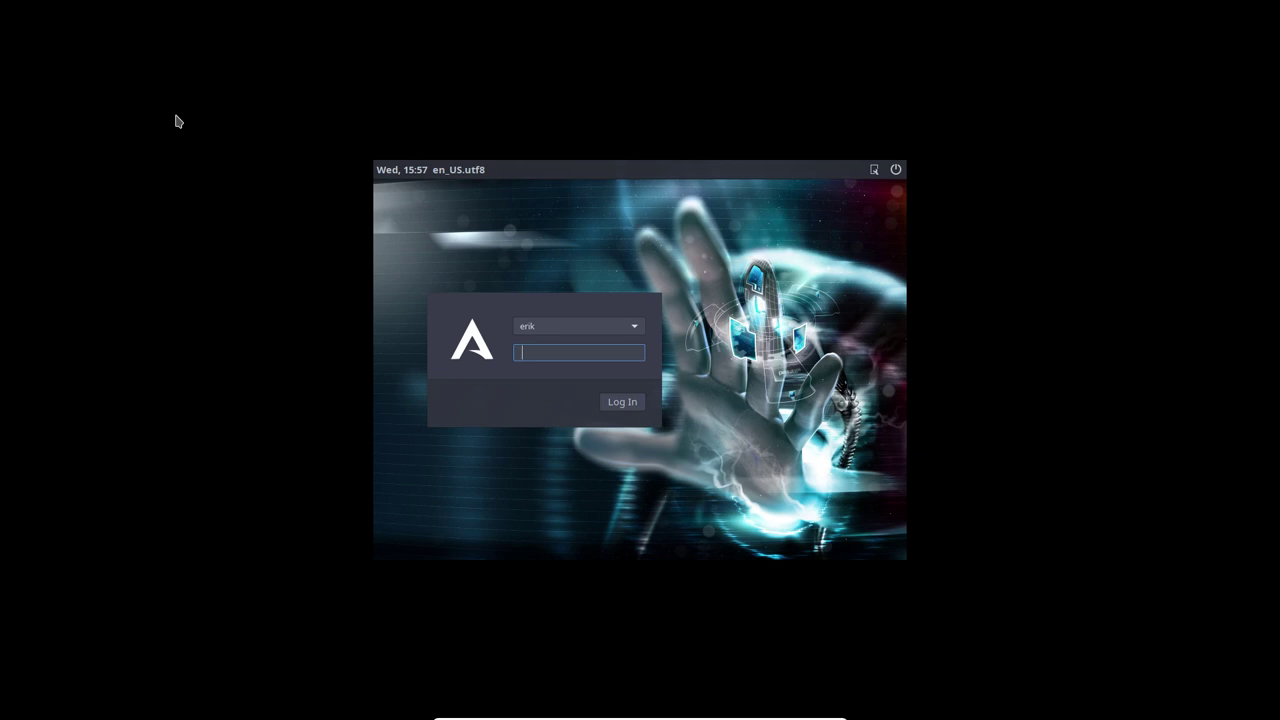
pyautogui.write('*****')
pyautogui.press('Return')
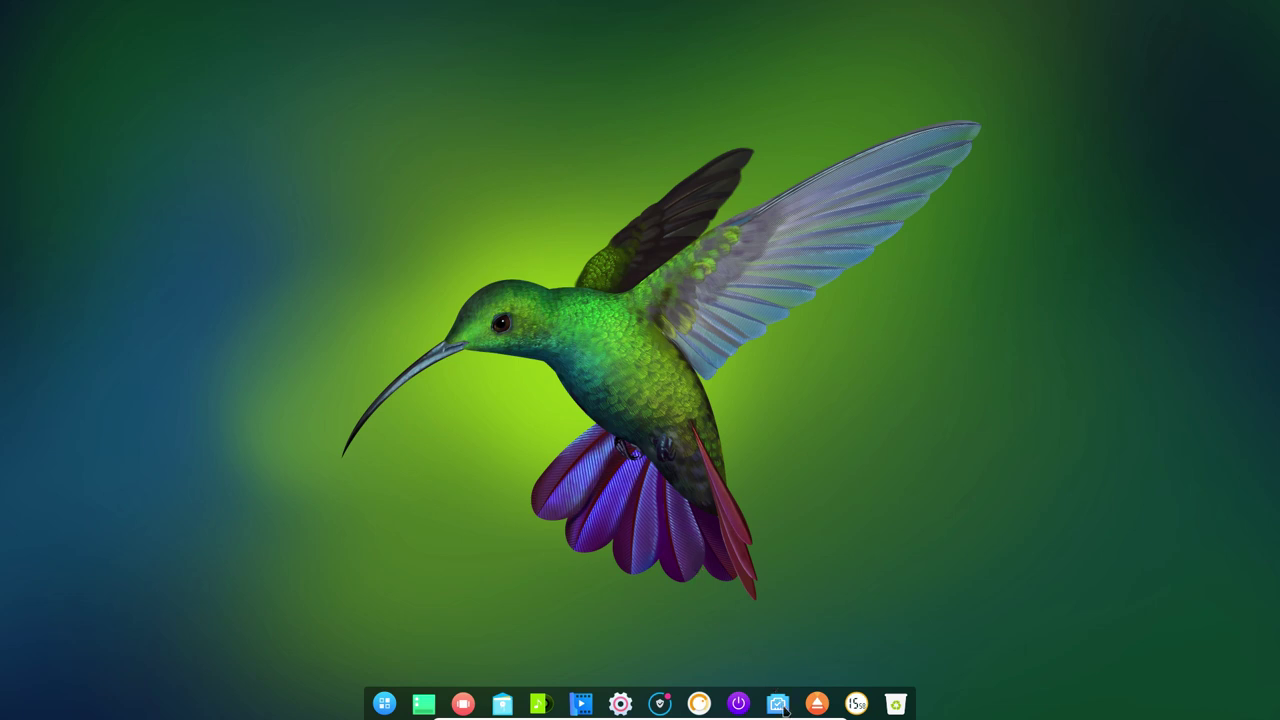
pyautogui.click(741, 703)
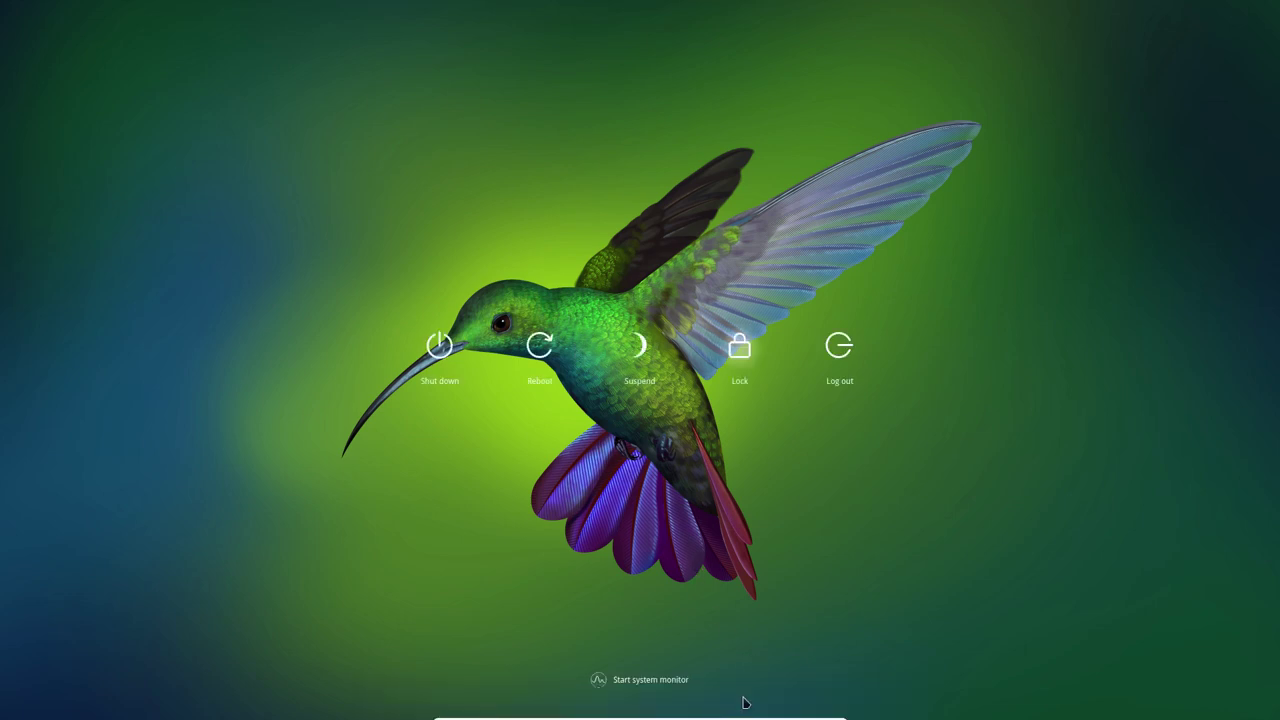
pyautogui.click(840, 345)
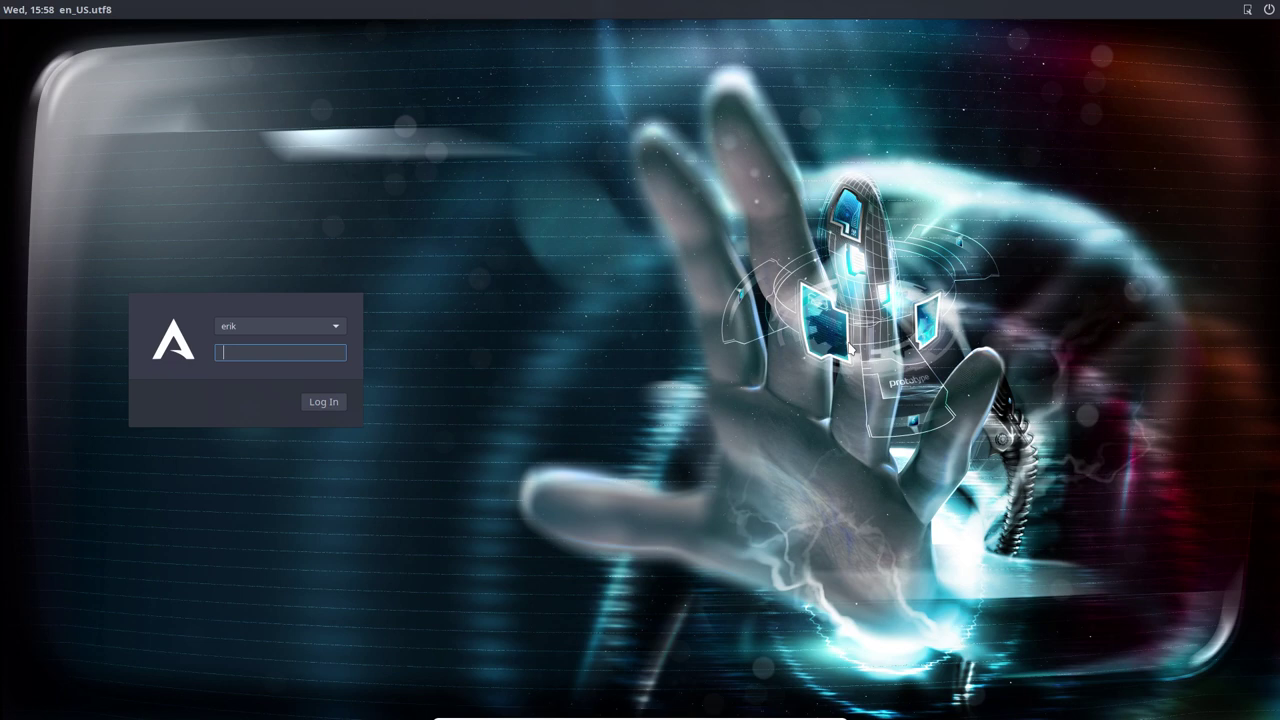
pyautogui.write('****')
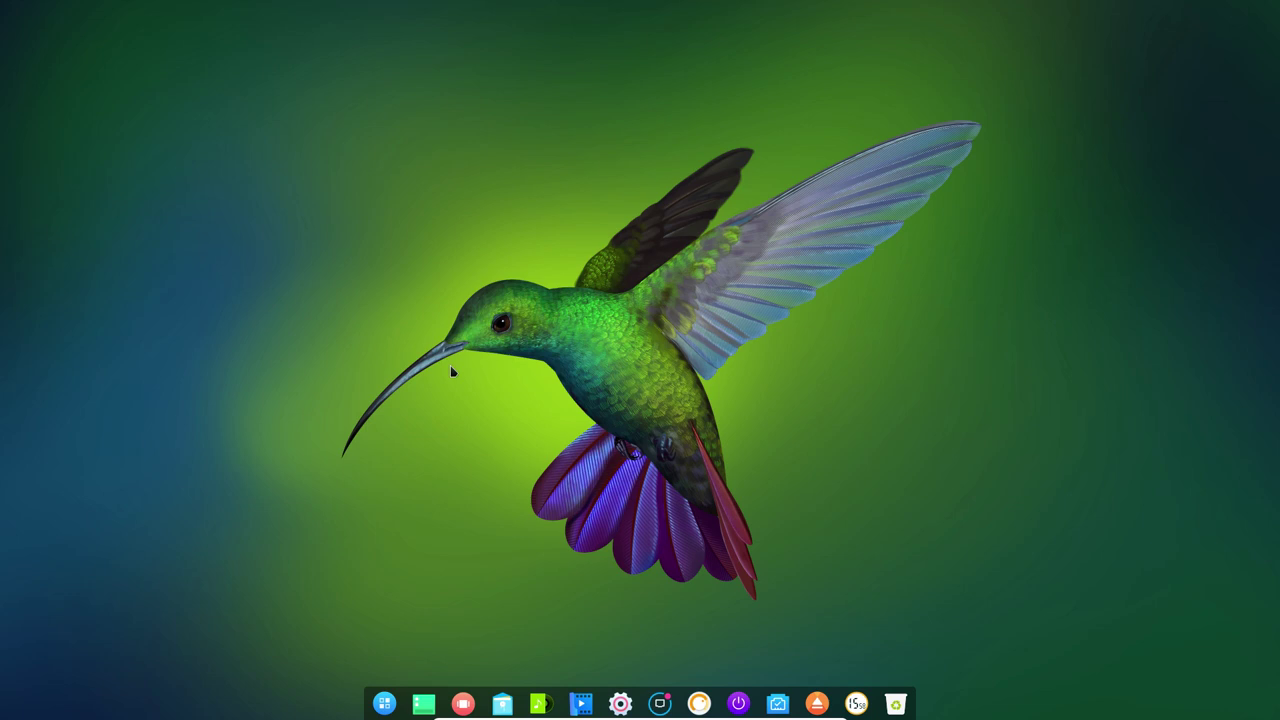
# Search the Deepin Launcher for 'obs' and then 'libre'.
pyautogui.click(384, 703)
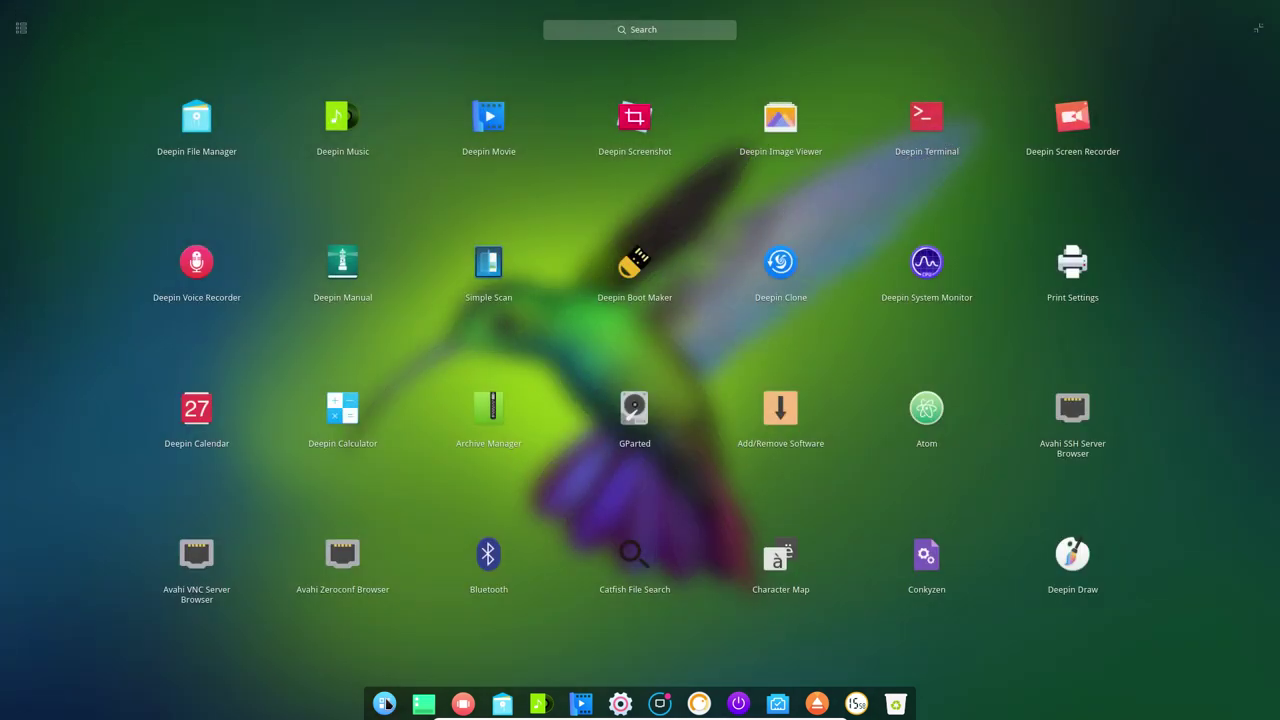
pyautogui.write('obs')
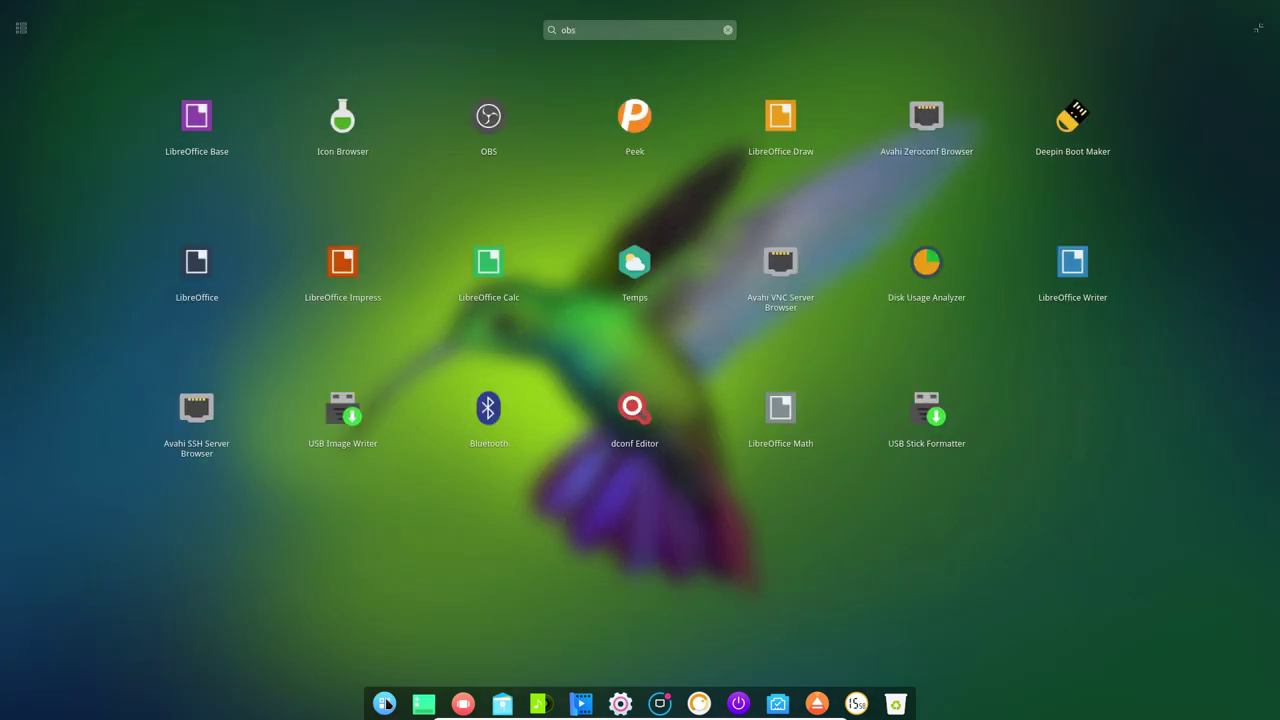
pyautogui.press('BackSpace')
pyautogui.press('BackSpace')
pyautogui.press('BackSpace')
pyautogui.press('BackSpace')
pyautogui.write('libre')
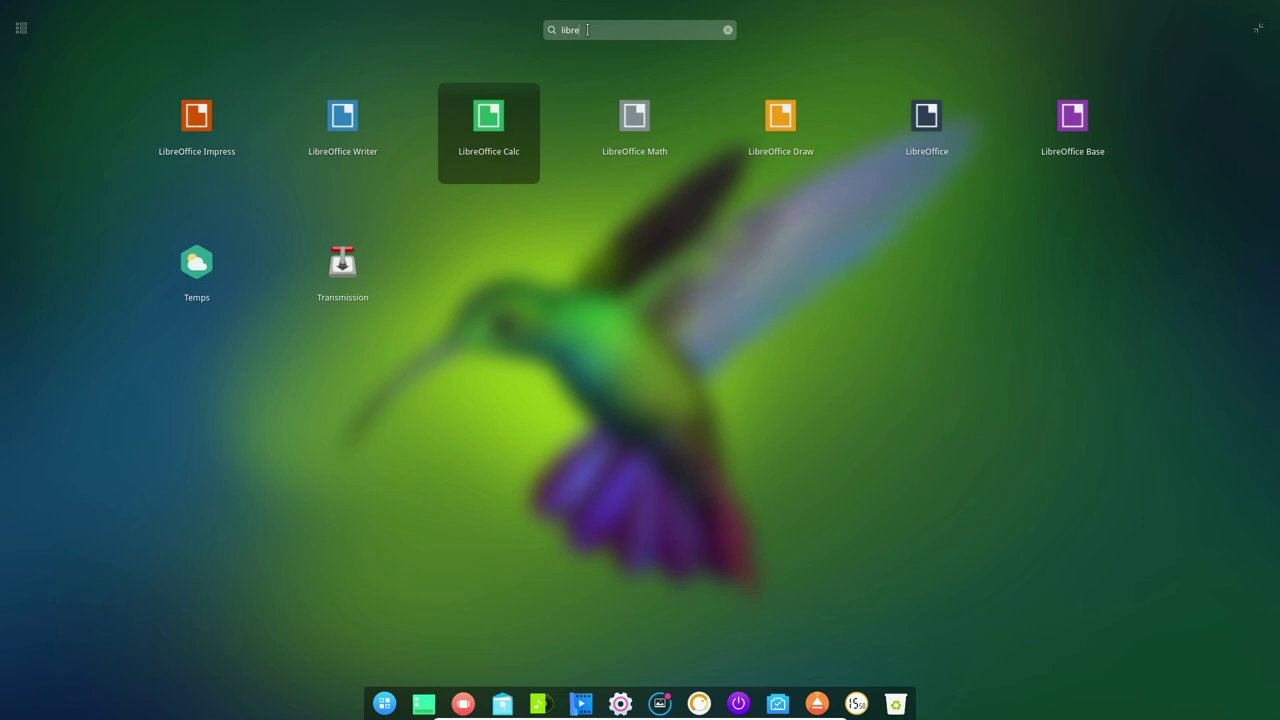
# Search for 'firef', 'viva' and 'chrom' to check installed browsers, then clear the search.
pyautogui.moveTo(586, 30); pyautogui.dragTo(544, 29)
pyautogui.write('fi')
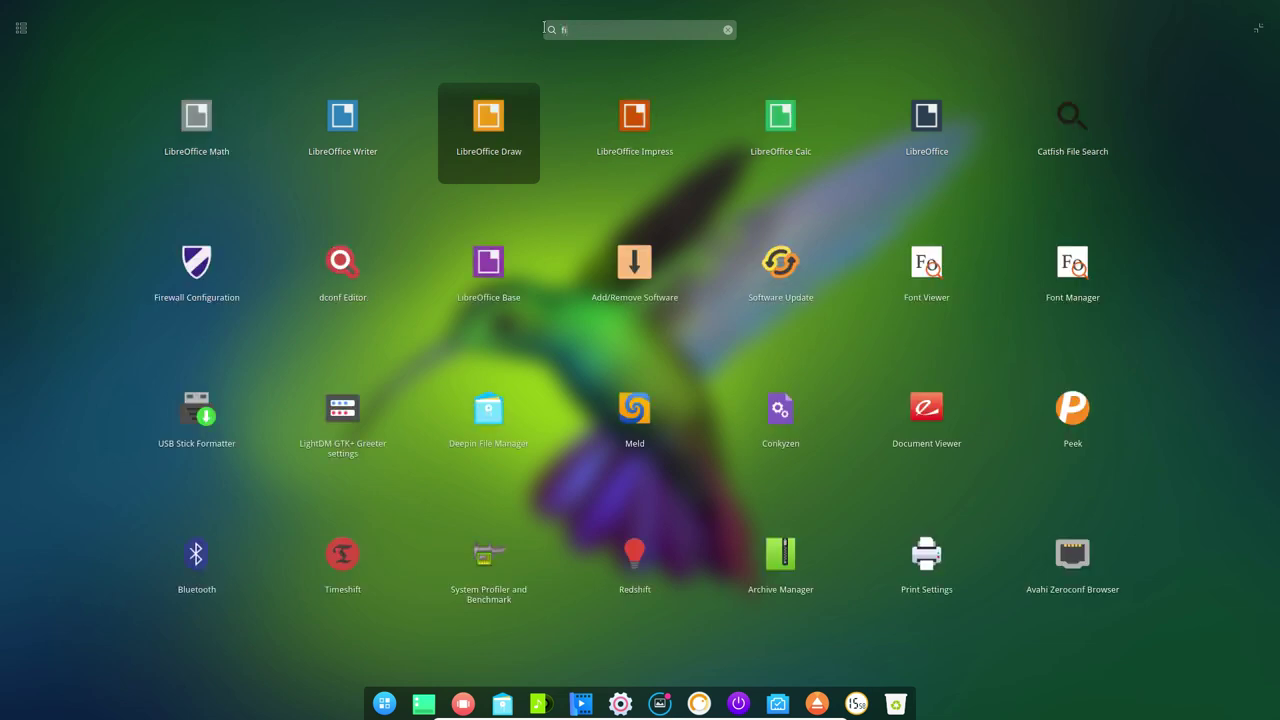
pyautogui.write('ref')
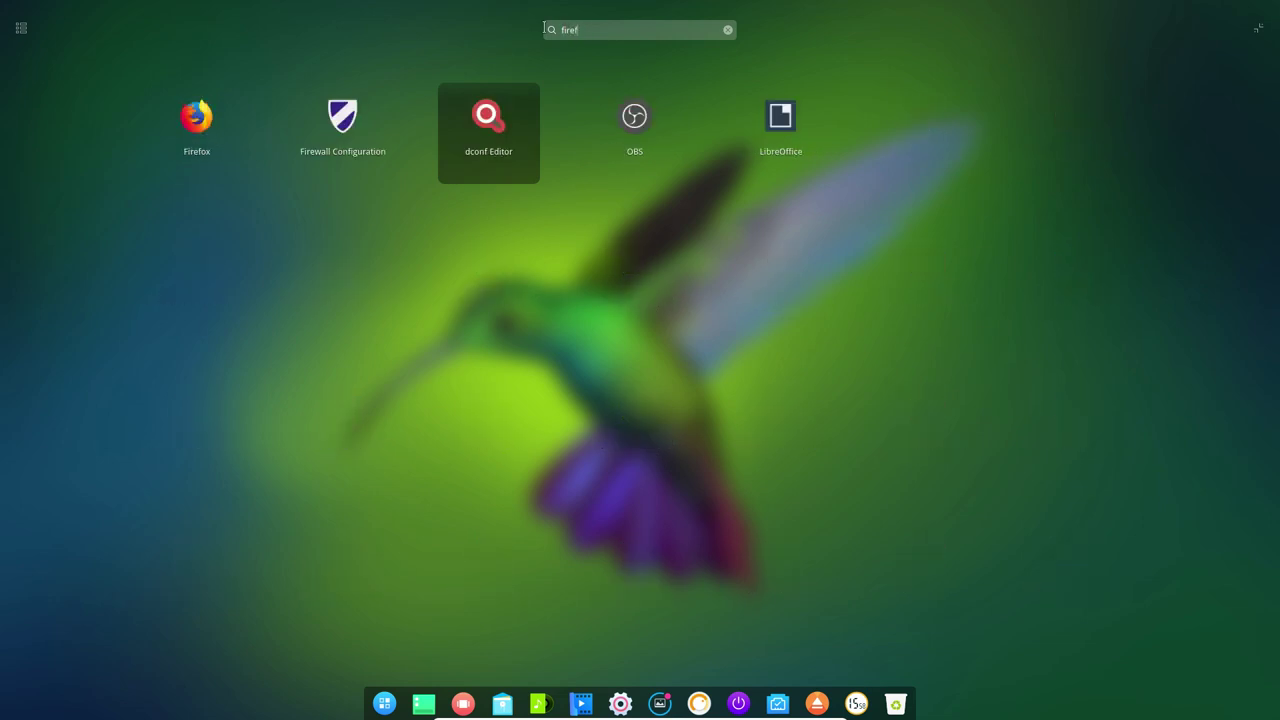
pyautogui.press('BackSpace')
pyautogui.press('BackSpace')
pyautogui.press('BackSpace')
pyautogui.press('BackSpace')
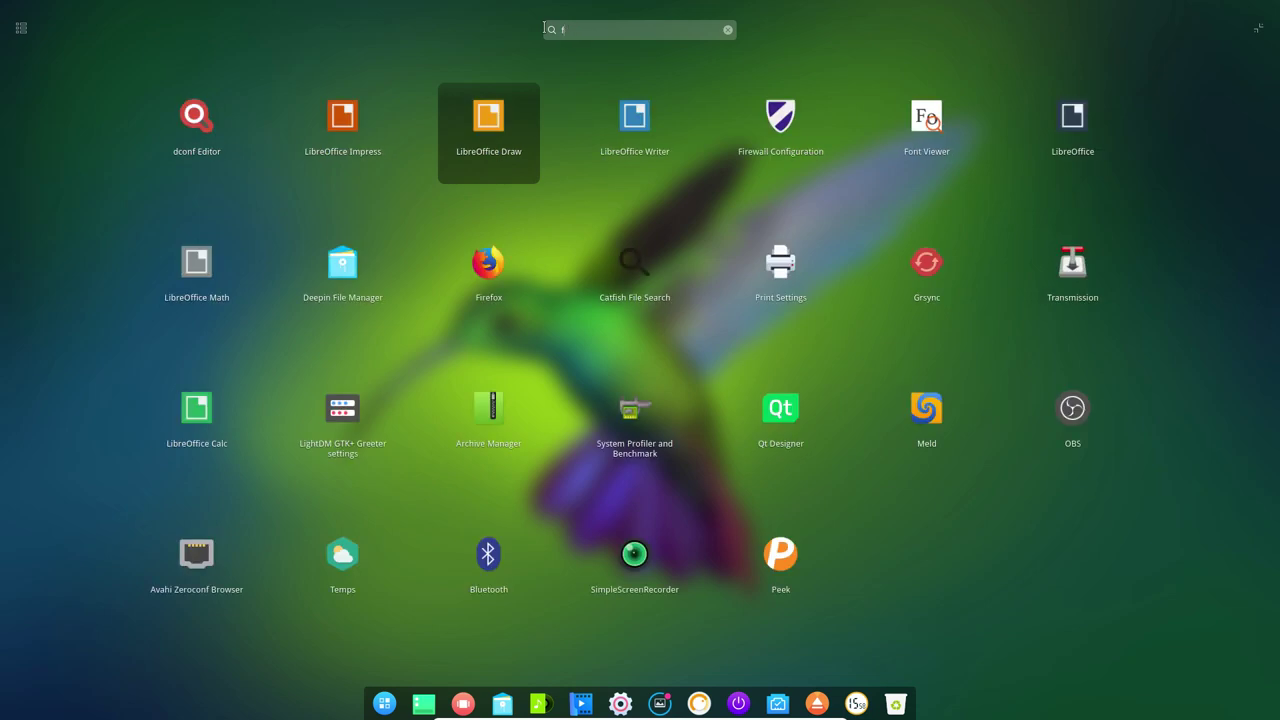
pyautogui.write('viva')
pyautogui.press('BackSpace')
pyautogui.press('BackSpace')
pyautogui.press('BackSpace')
pyautogui.press('BackSpace')
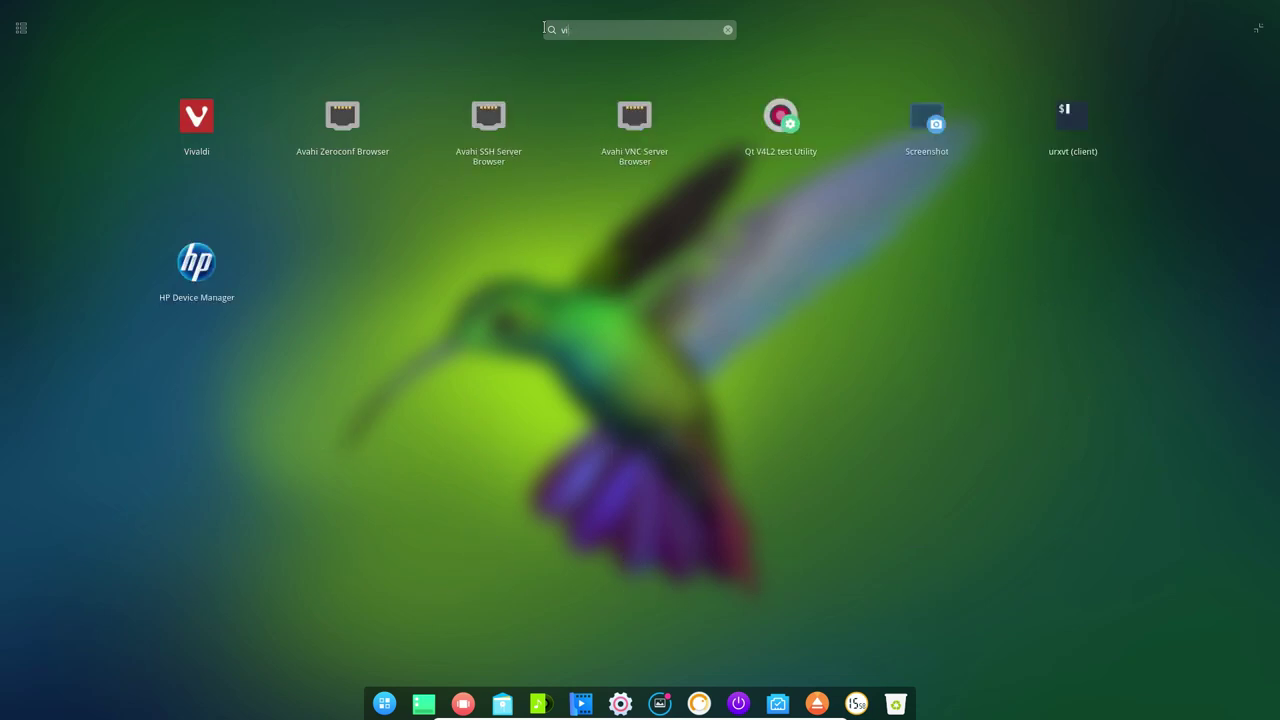
pyautogui.write('cho')
pyautogui.press('BackSpace')
pyautogui.write('rom')
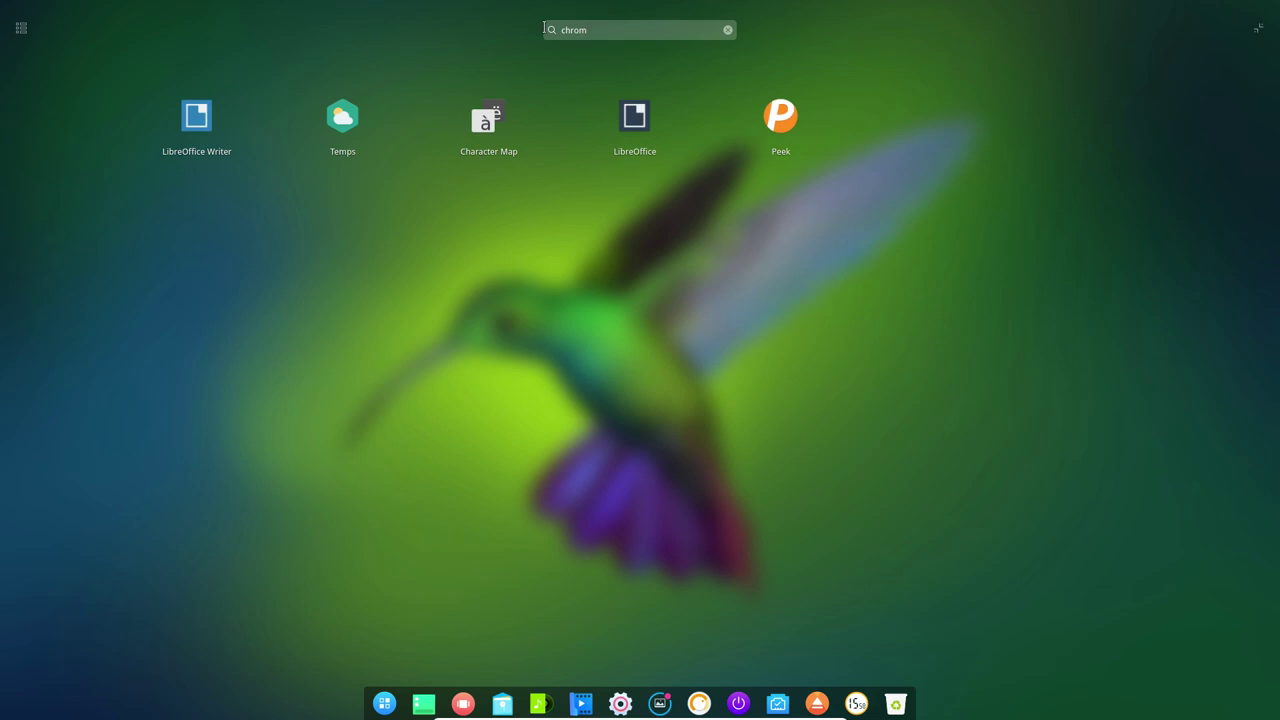
pyautogui.press('BackSpace')
pyautogui.press('BackSpace')
pyautogui.press('BackSpace')
pyautogui.press('BackSpace')
pyautogui.press('BackSpace')
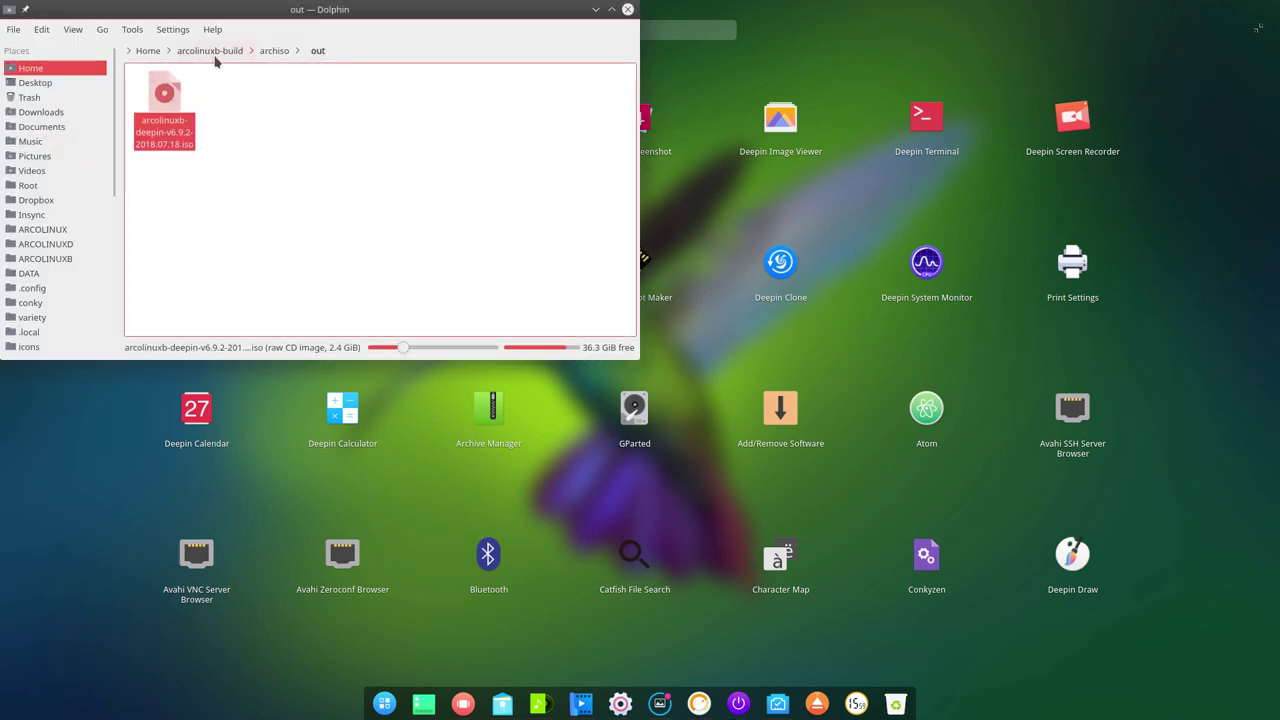
# Navigate Dolphin to Desktop > arco-deepin > archiso.
pyautogui.click(211, 51)
pyautogui.click(171, 97)
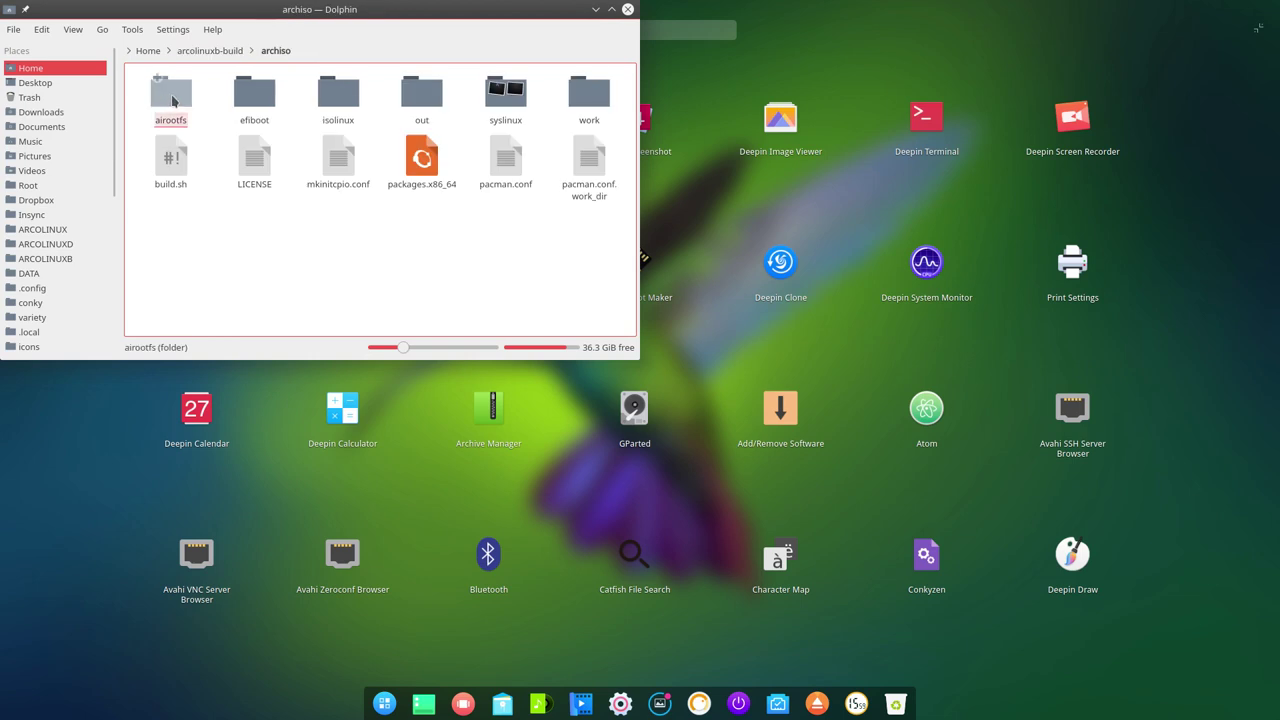
pyautogui.click(155, 51)
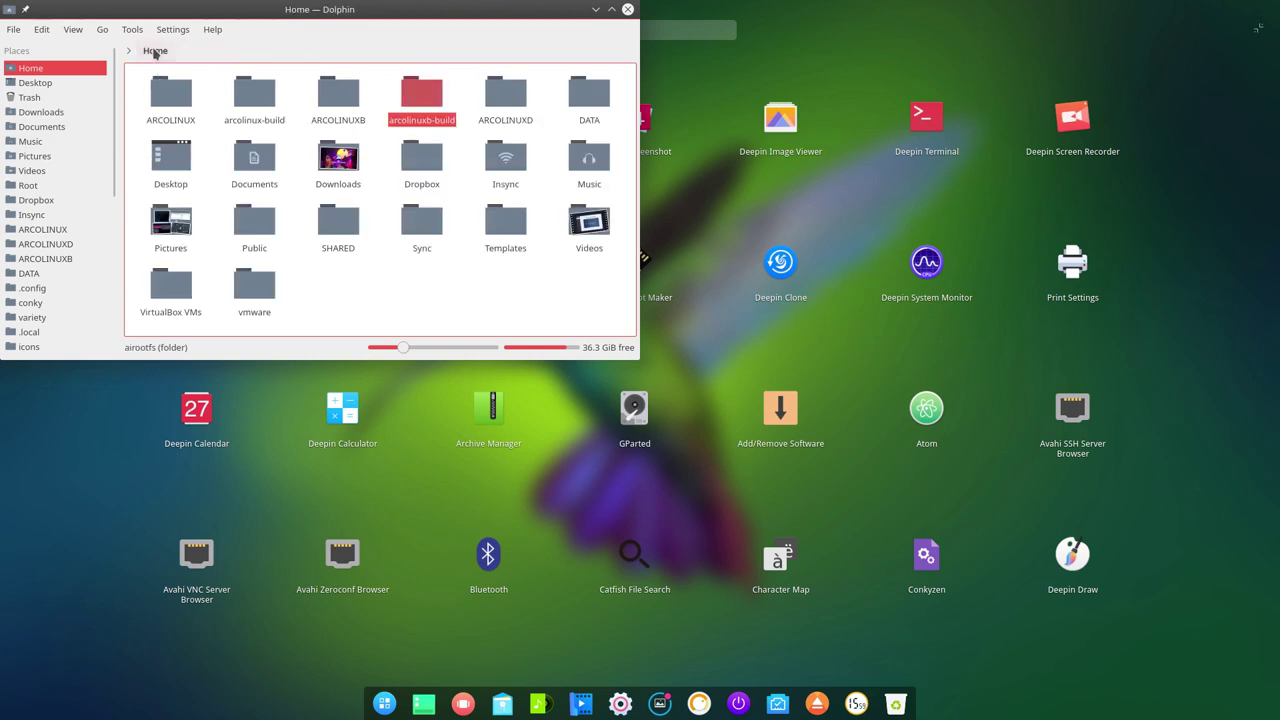
pyautogui.click(40, 83)
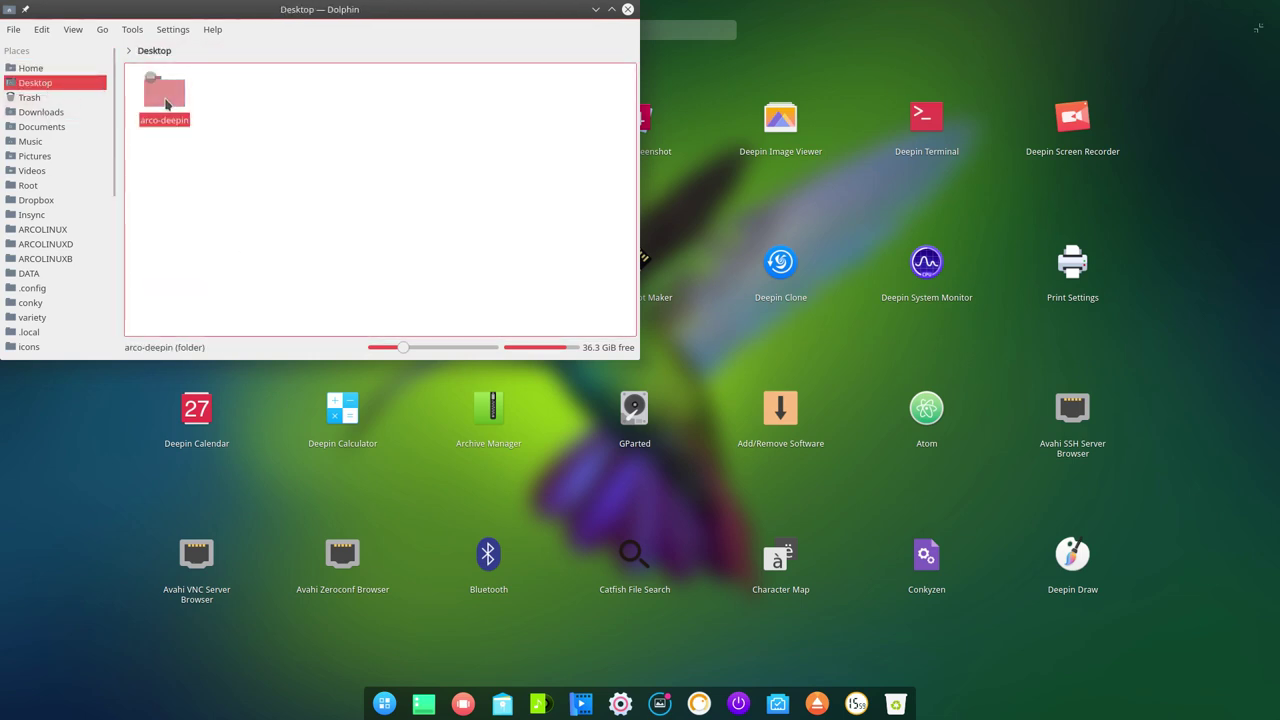
pyautogui.click(166, 104)
pyautogui.click(166, 100)
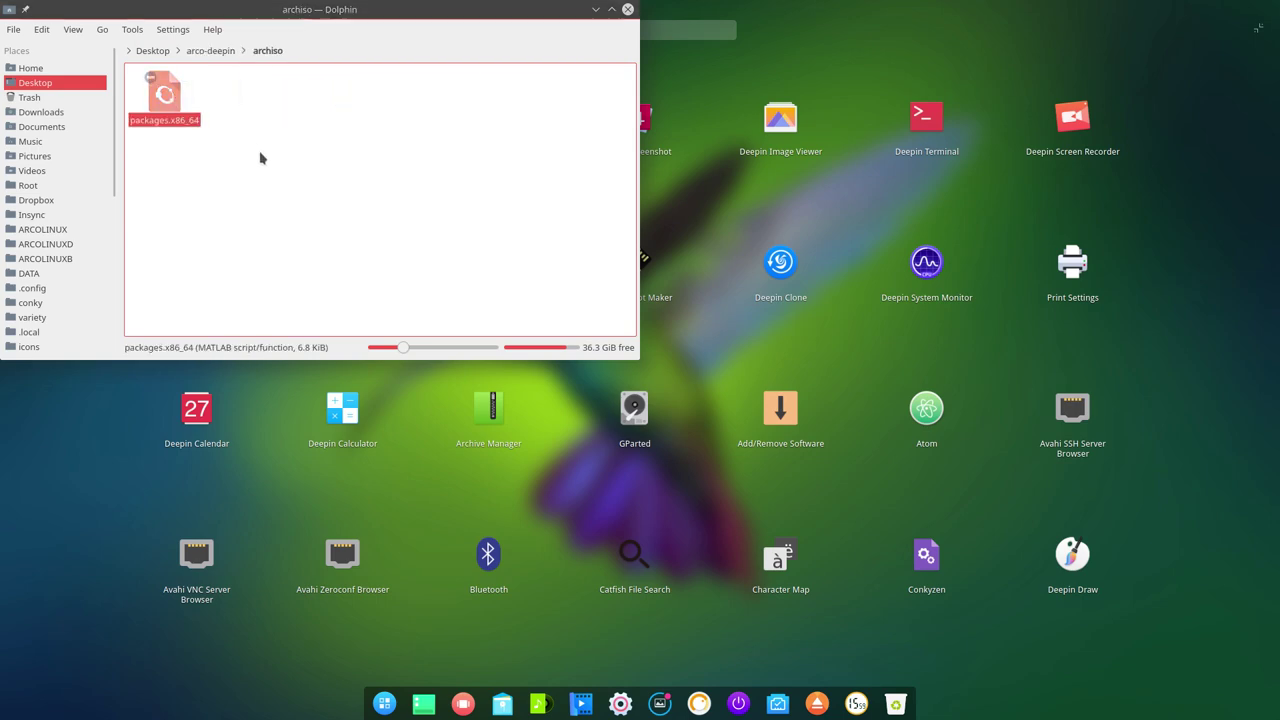
# Search packages.x86_64 in Kate for 'obs', finding obs-studio on line 240, then close it.
pyautogui.scroll(5, 260, 153)
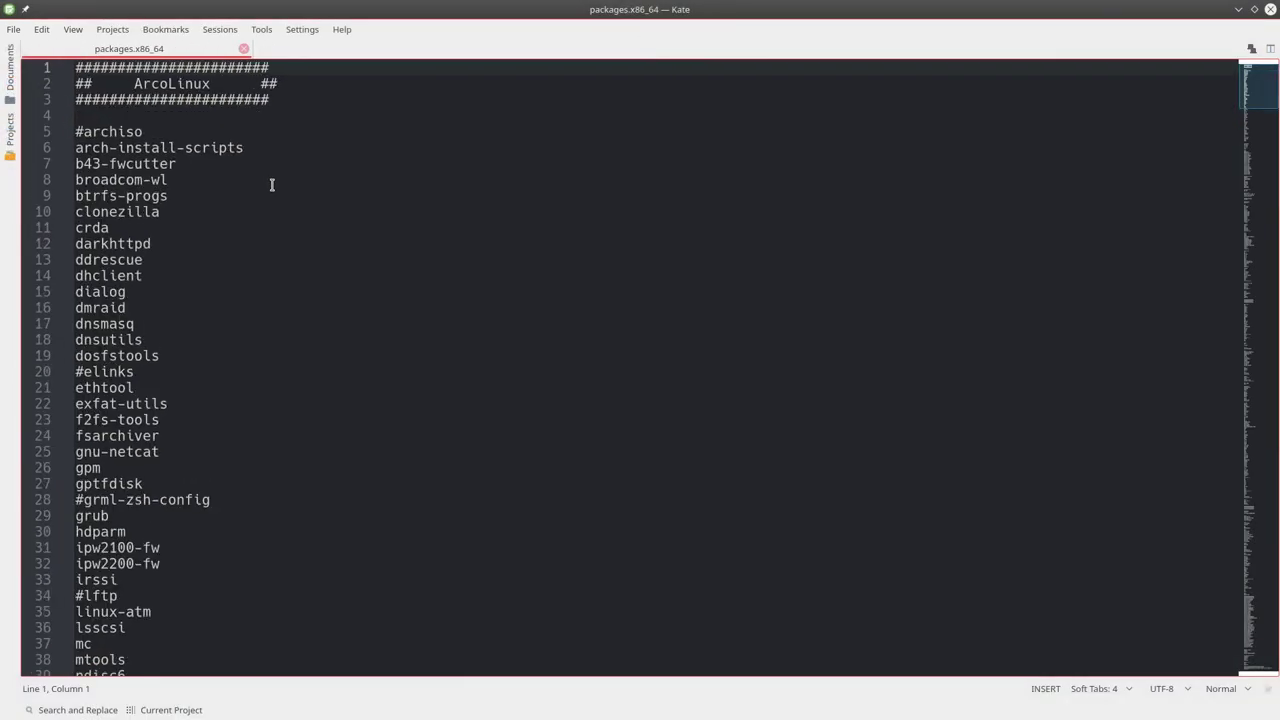
pyautogui.scroll(-20, 266, 180)
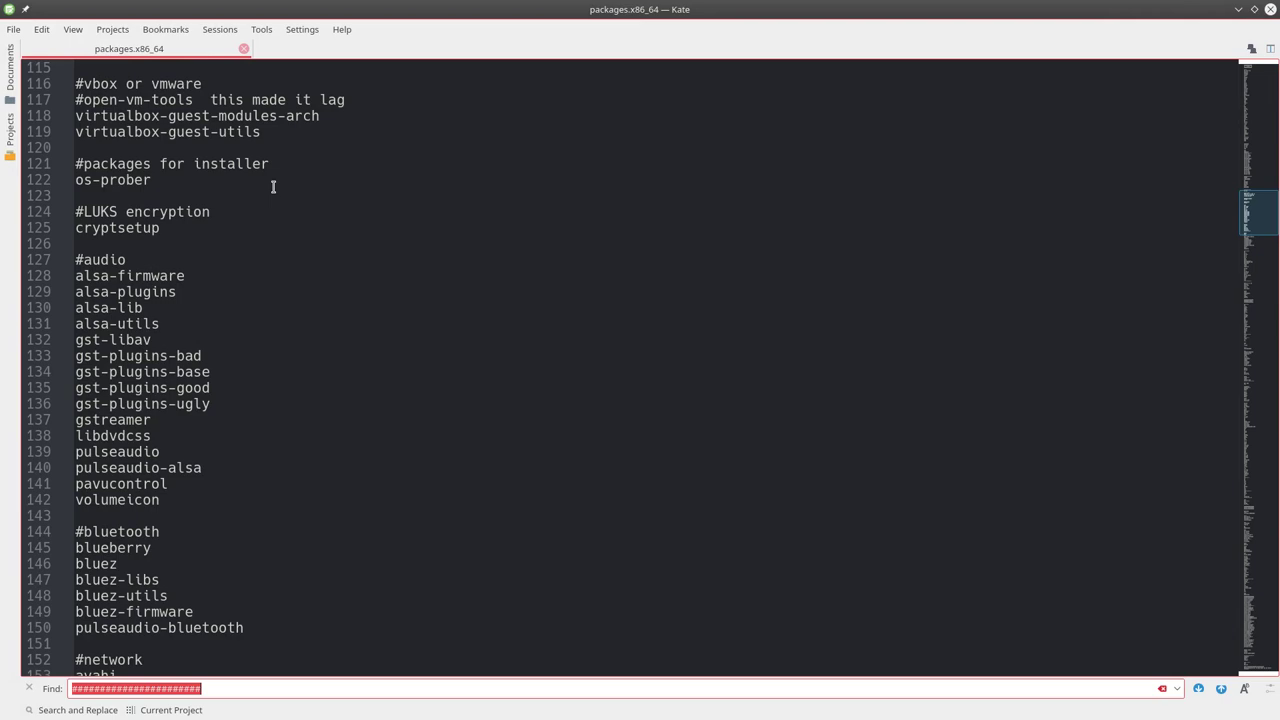
pyautogui.write('obs')
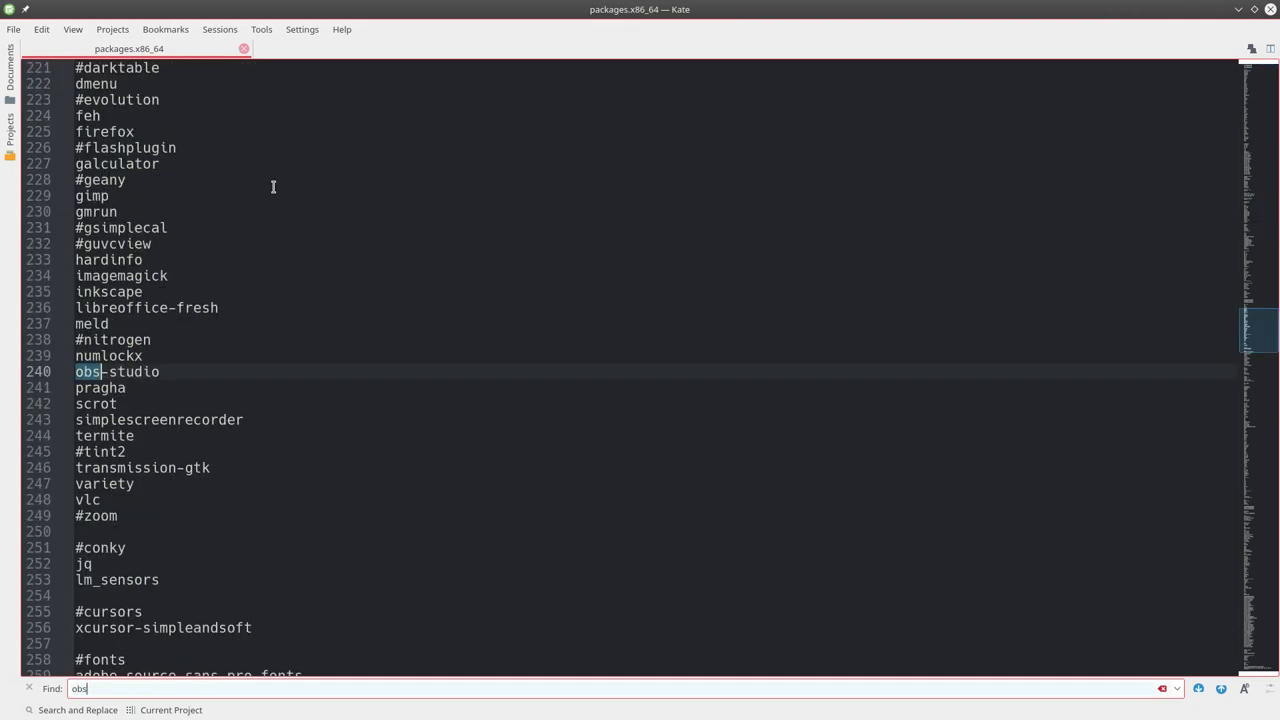
pyautogui.click(1270, 9)
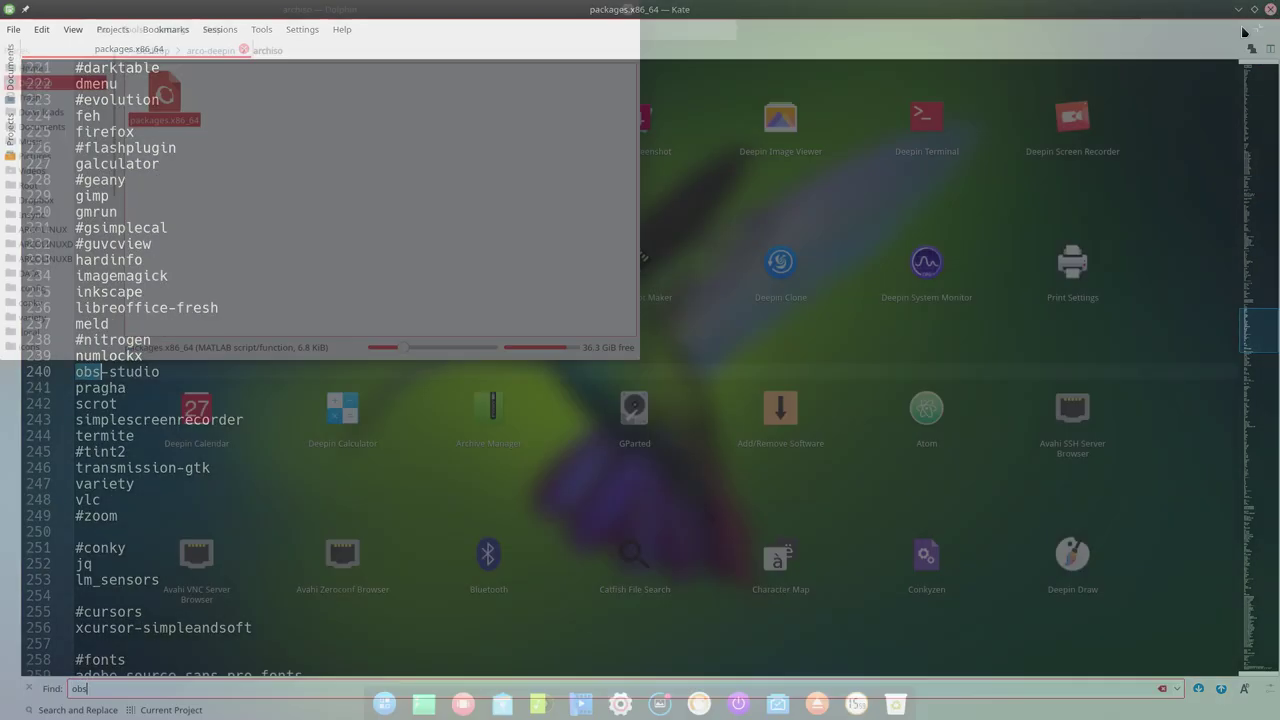
# Close Dolphin and launch OBS Studio from a launcher search for 'obs'.
pyautogui.click(628, 9)
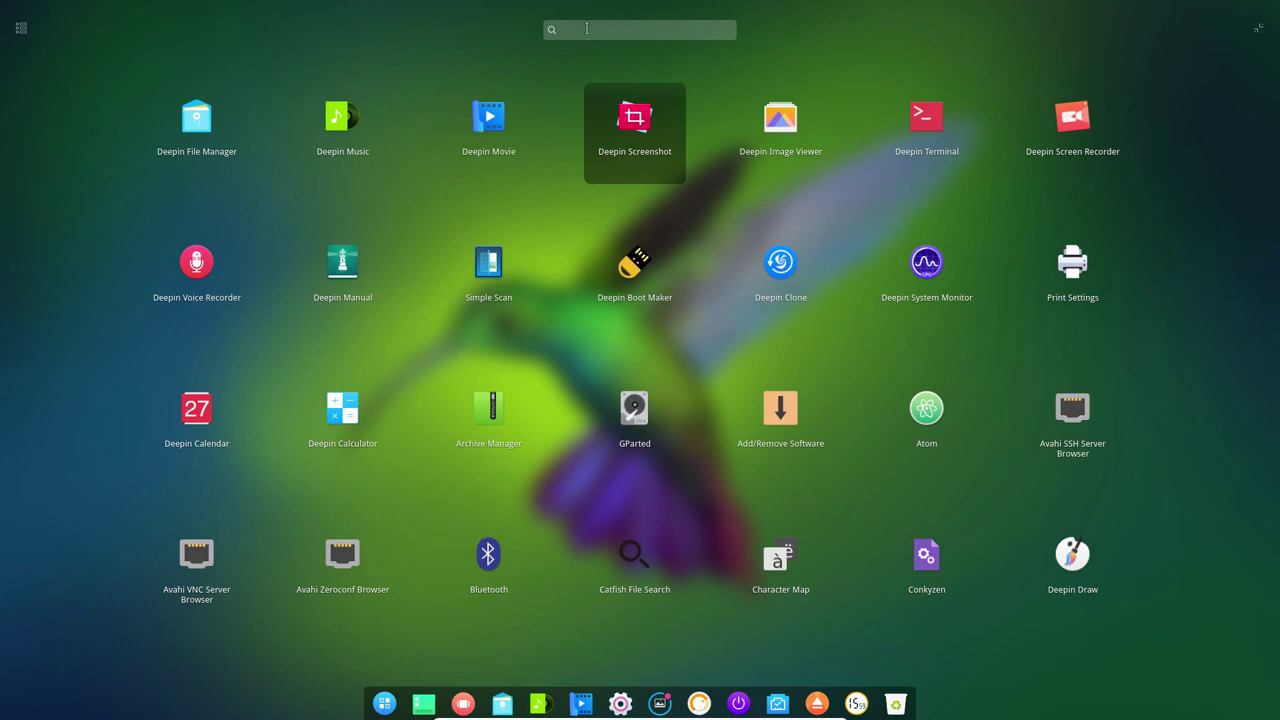
pyautogui.write('ob')
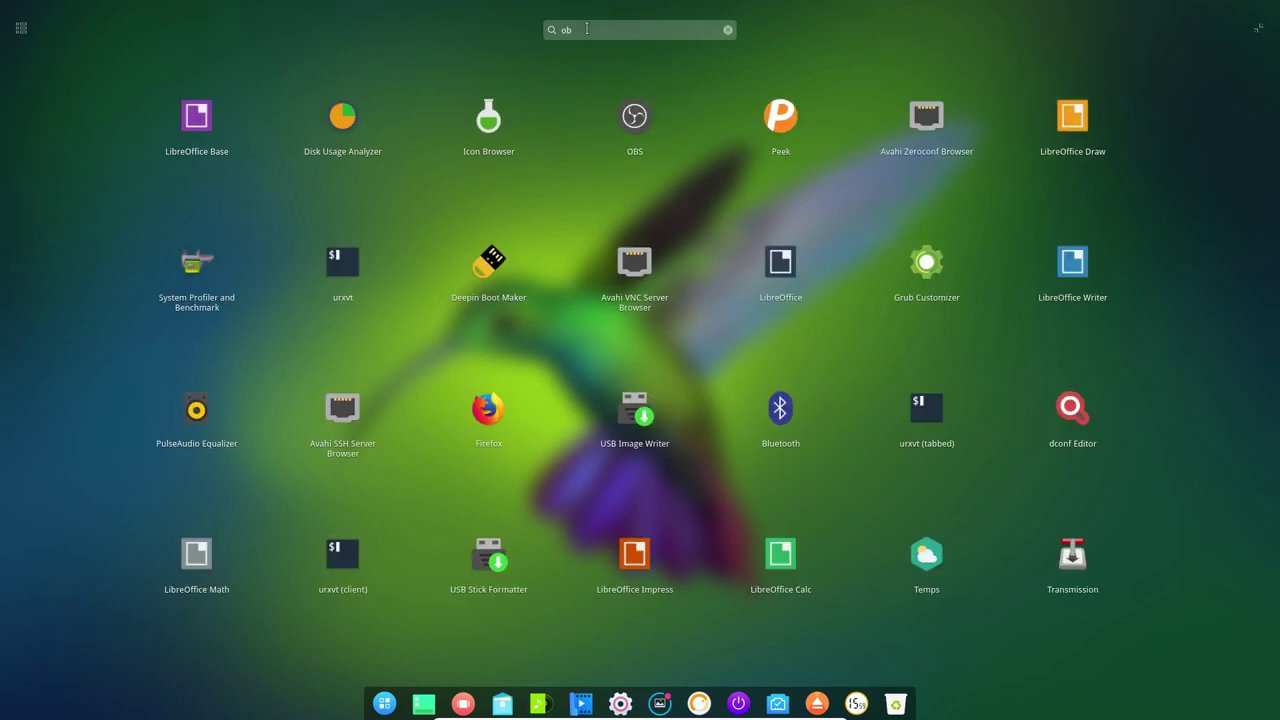
pyautogui.write('s')
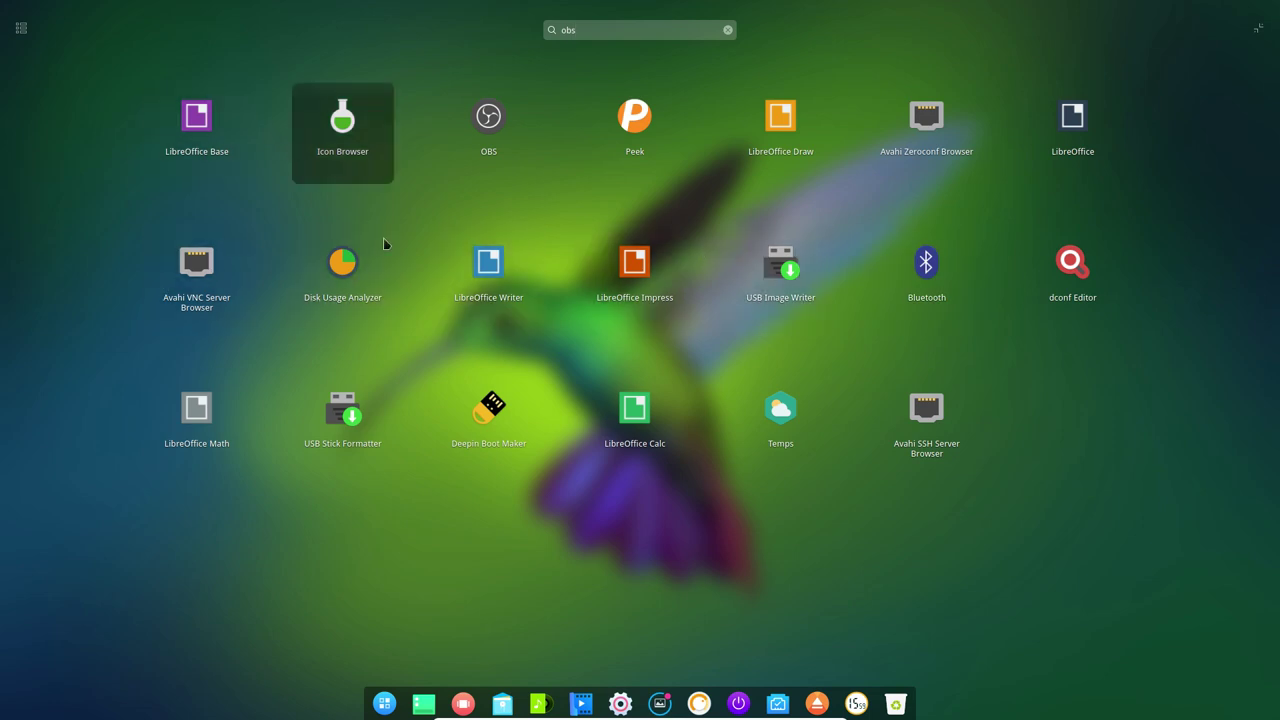
pyautogui.click(490, 120)
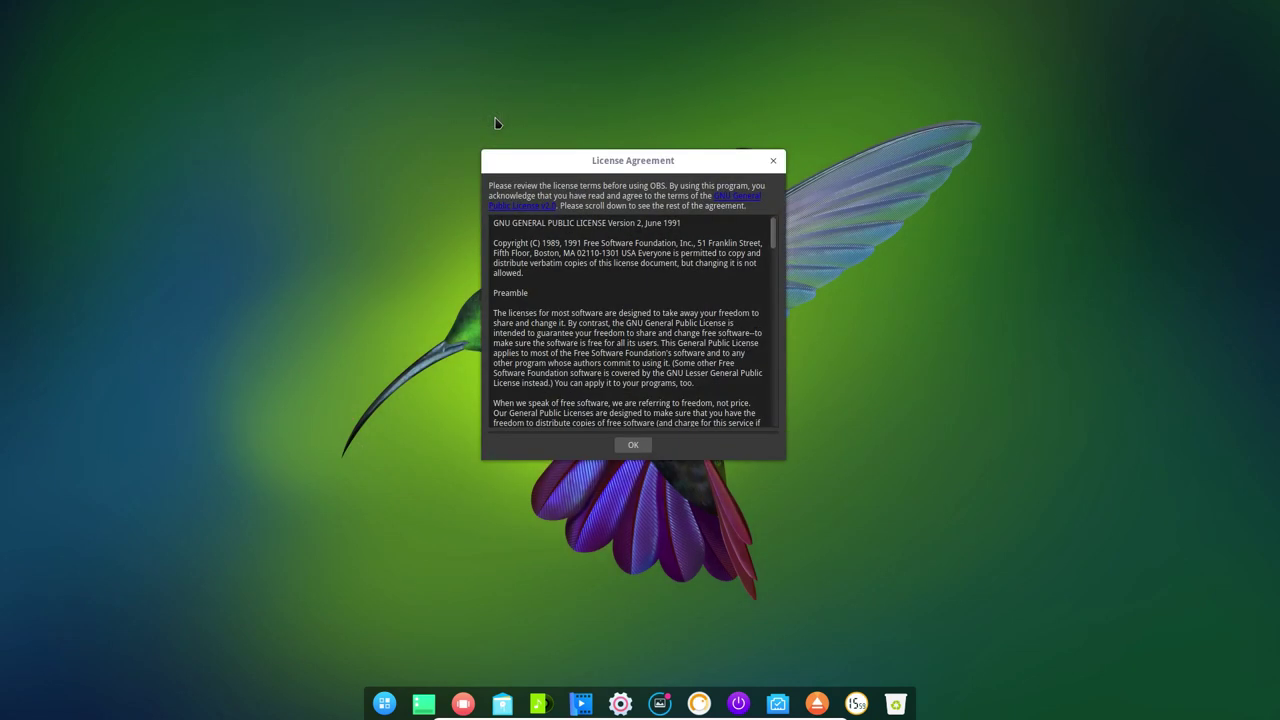
# Accept the OBS licence, decline the auto-configuration wizard, and exit OBS via File > Exit.
pyautogui.click(633, 444)
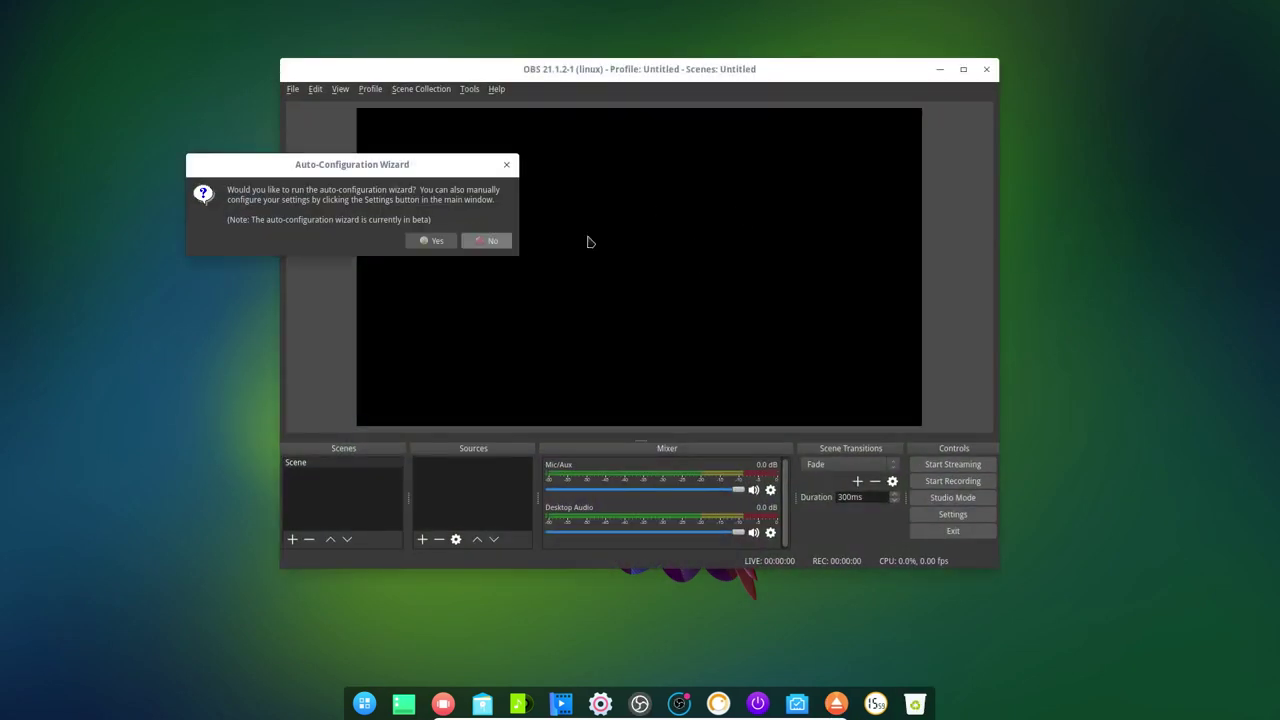
pyautogui.press('Return')
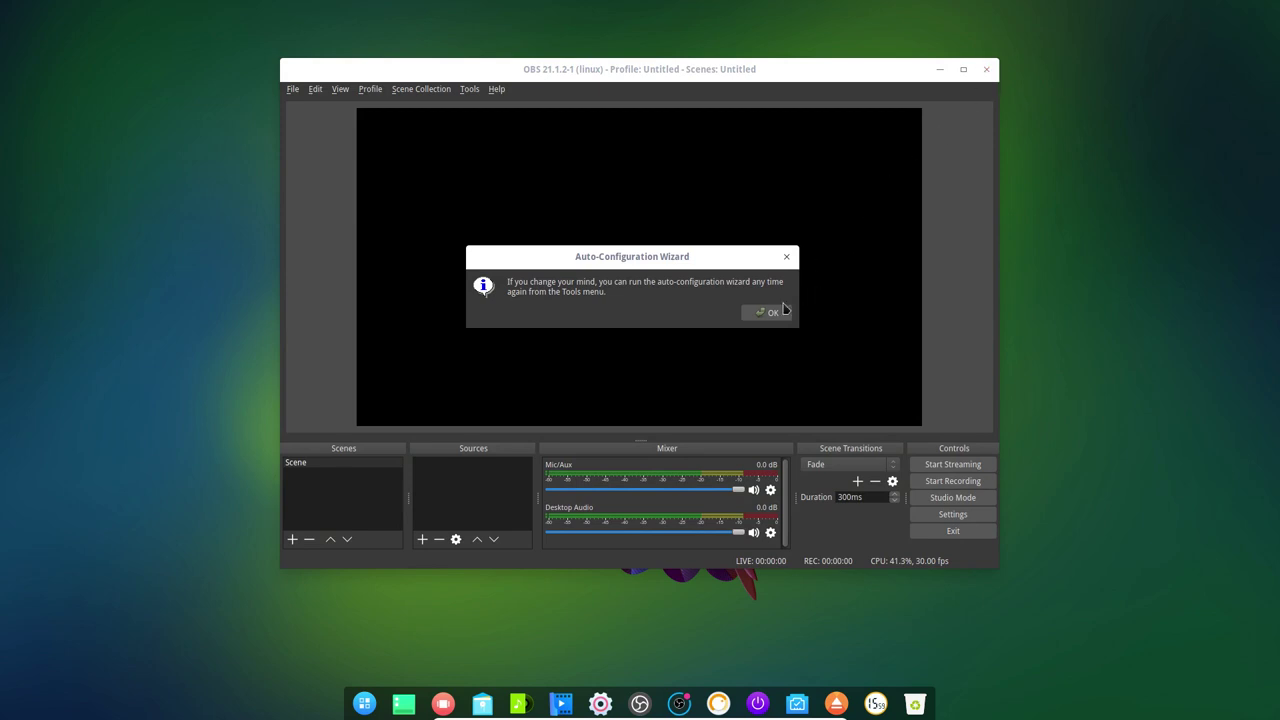
pyautogui.click(768, 312)
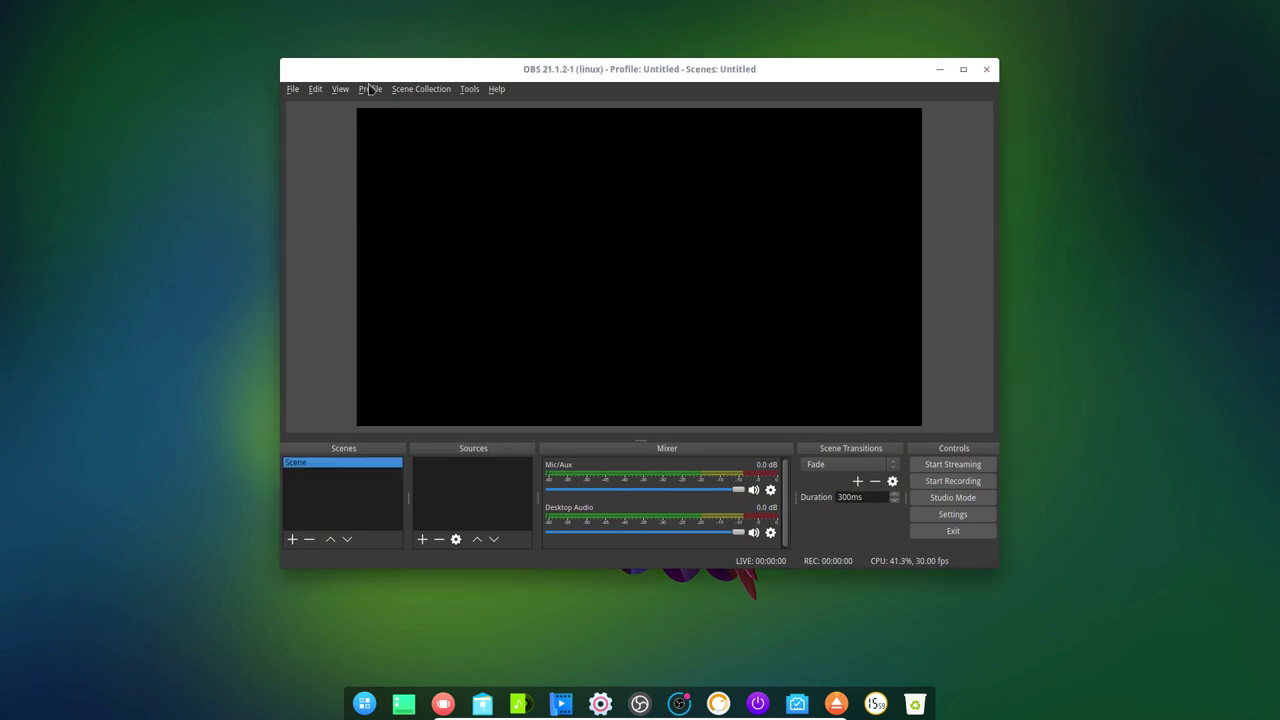
pyautogui.click(297, 92)
pyautogui.click(318, 206)
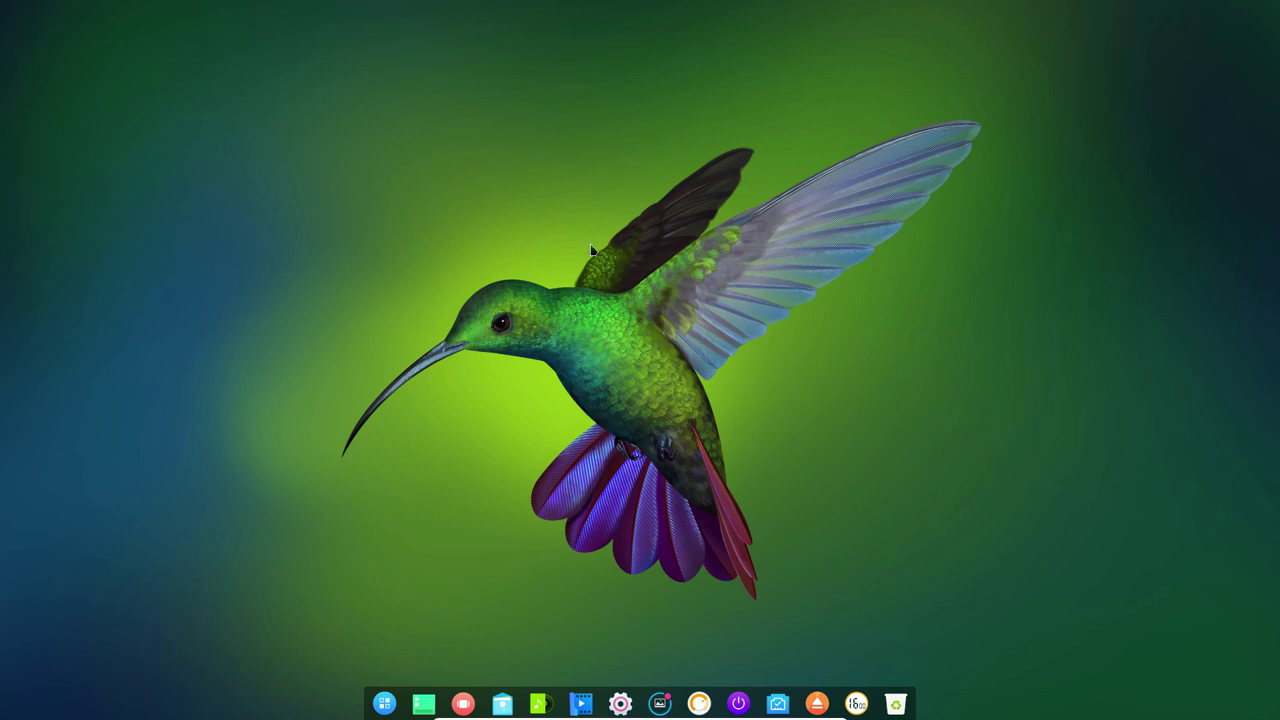
# Set the DNA nanoschematic image as wallpaper from Variety's wallpaper selector in the tray.
pyautogui.click(700, 706)
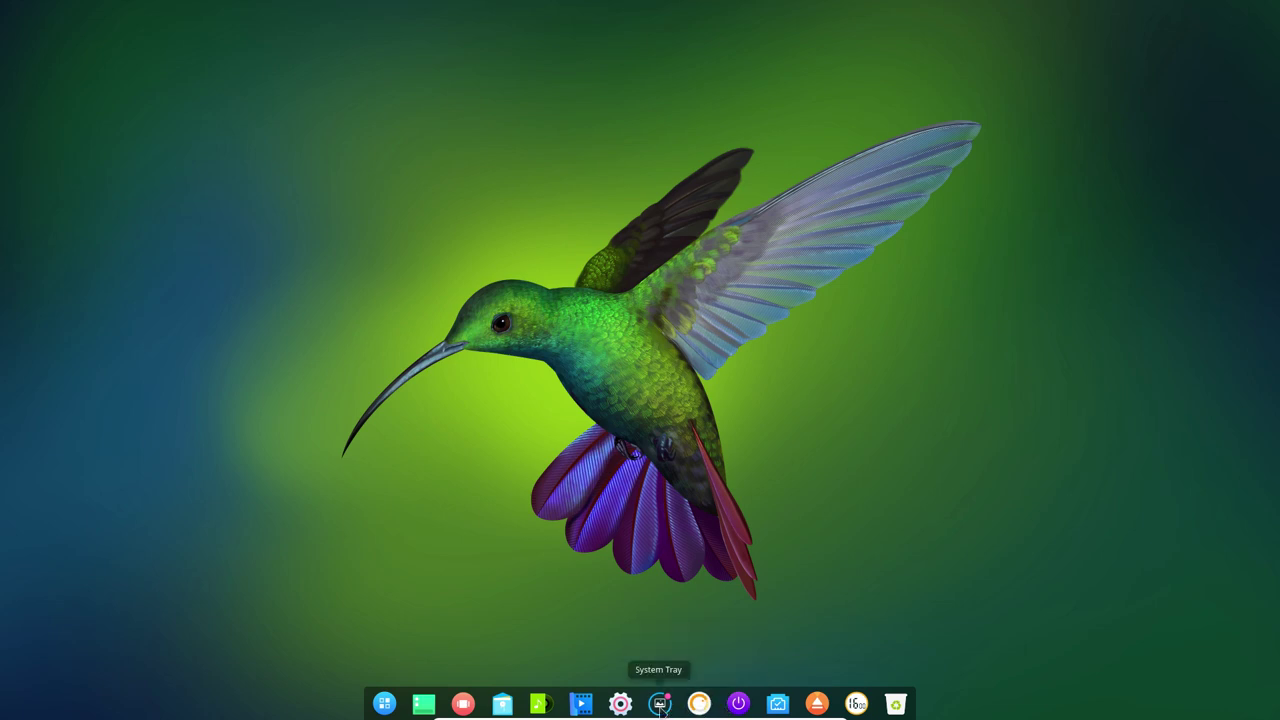
pyautogui.click(660, 708)
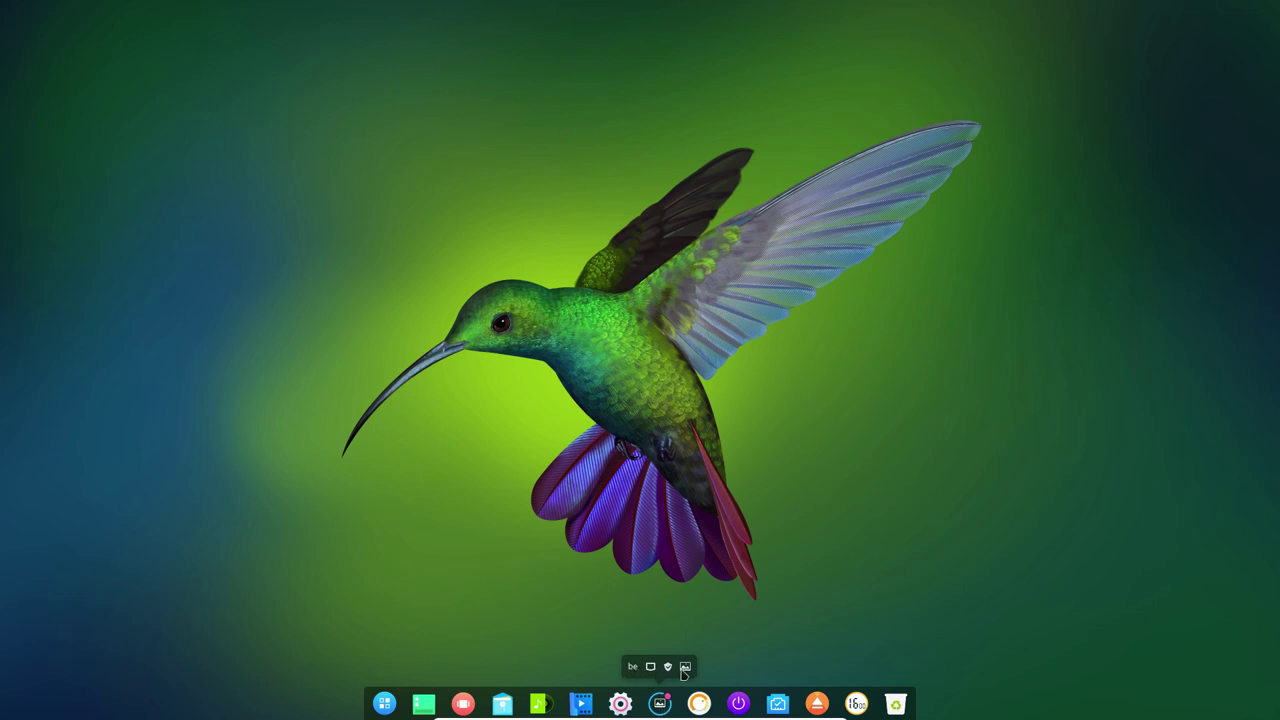
pyautogui.click(686, 671)
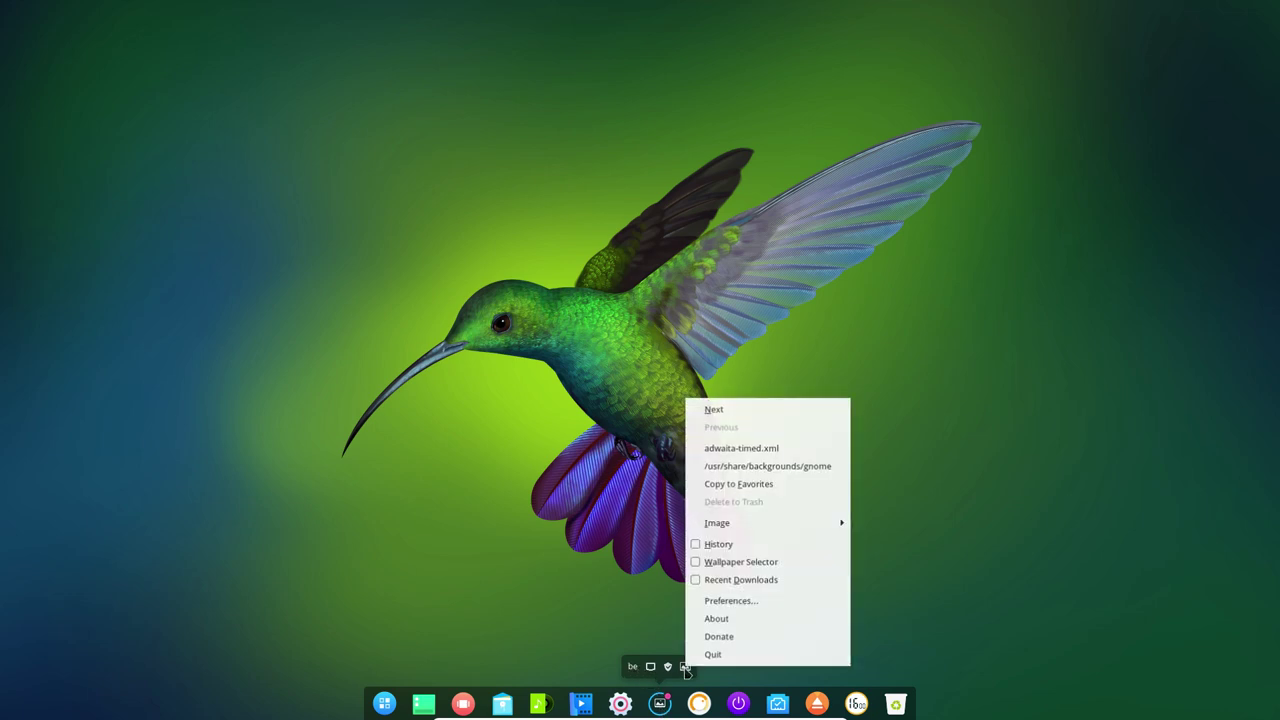
pyautogui.click(731, 566)
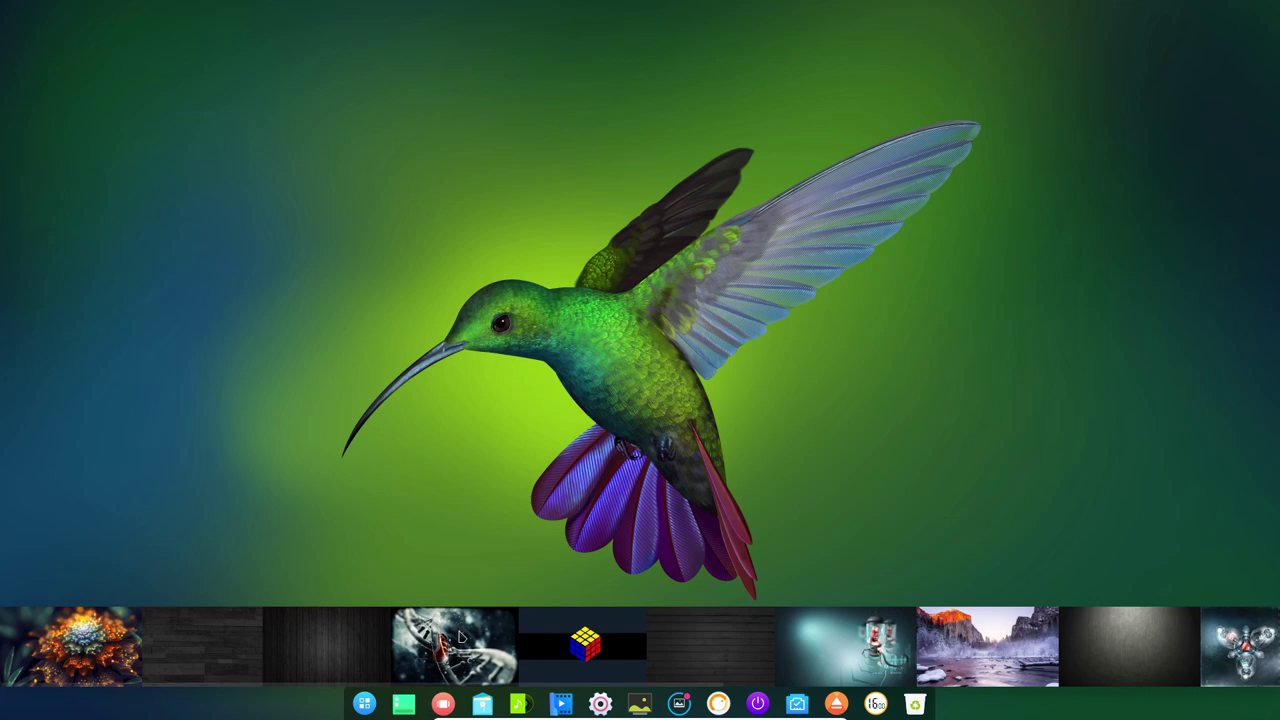
pyautogui.click(460, 637)
pyautogui.rightClick(460, 637)
pyautogui.click(495, 633)
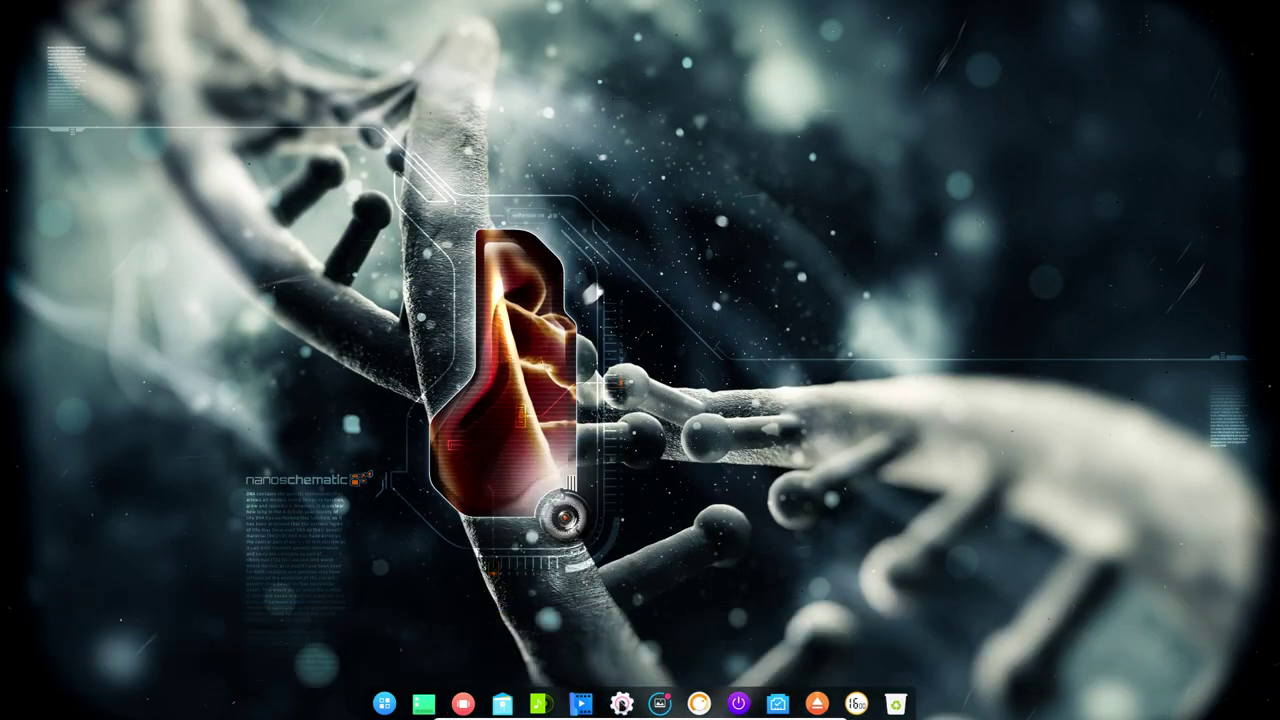
# Open the full Deepin Control Center settings page, scroll it, and close it.
pyautogui.click(620, 703)
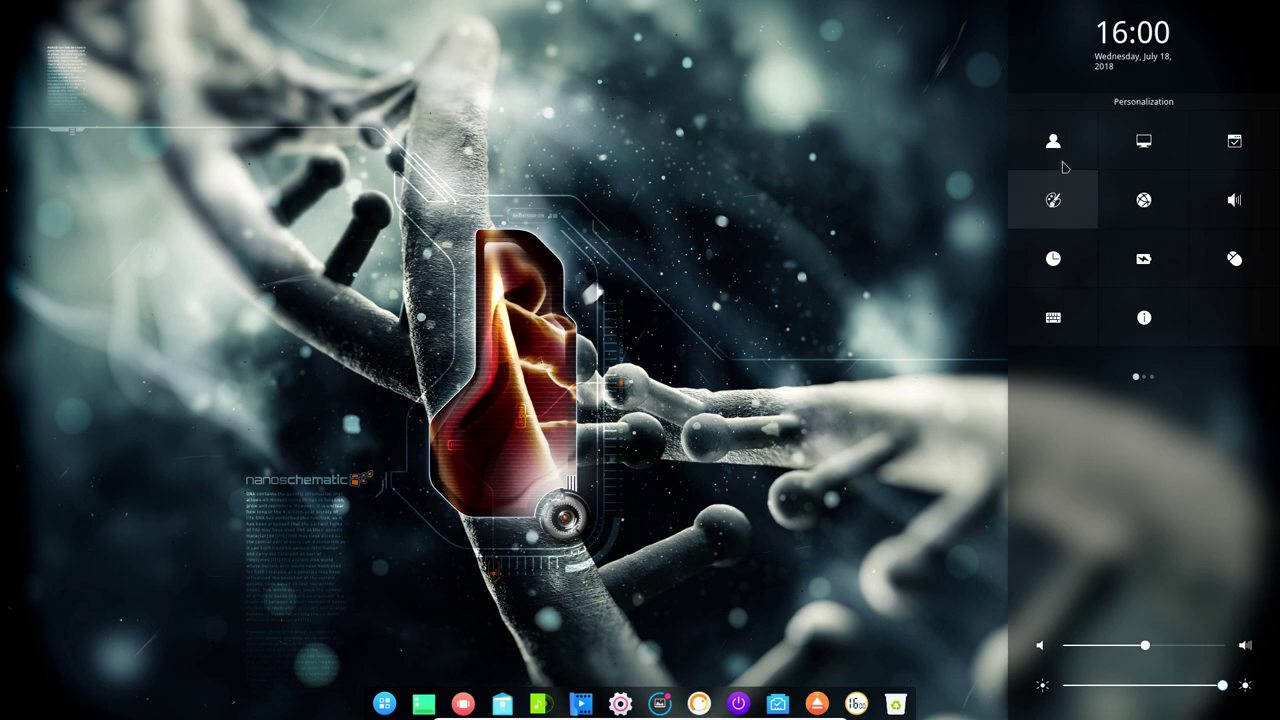
pyautogui.click(1053, 200)
pyautogui.scroll(-10, 1103, 404)
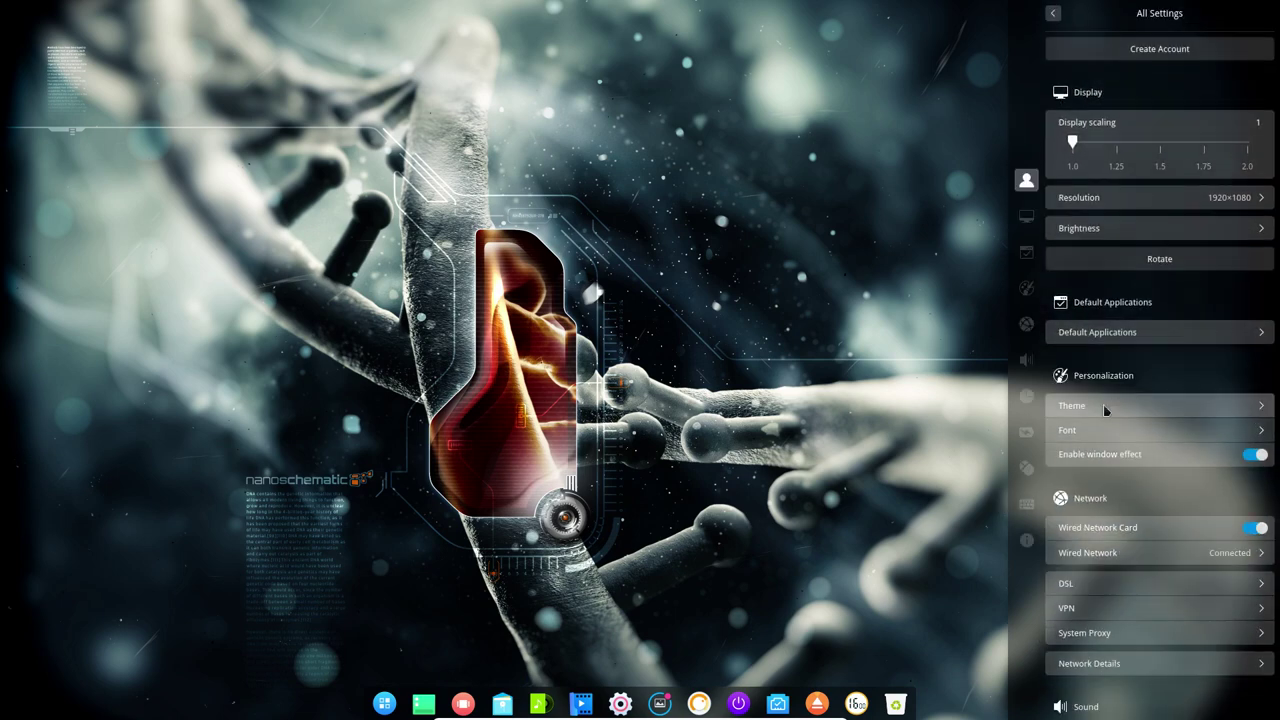
pyautogui.click(778, 452)
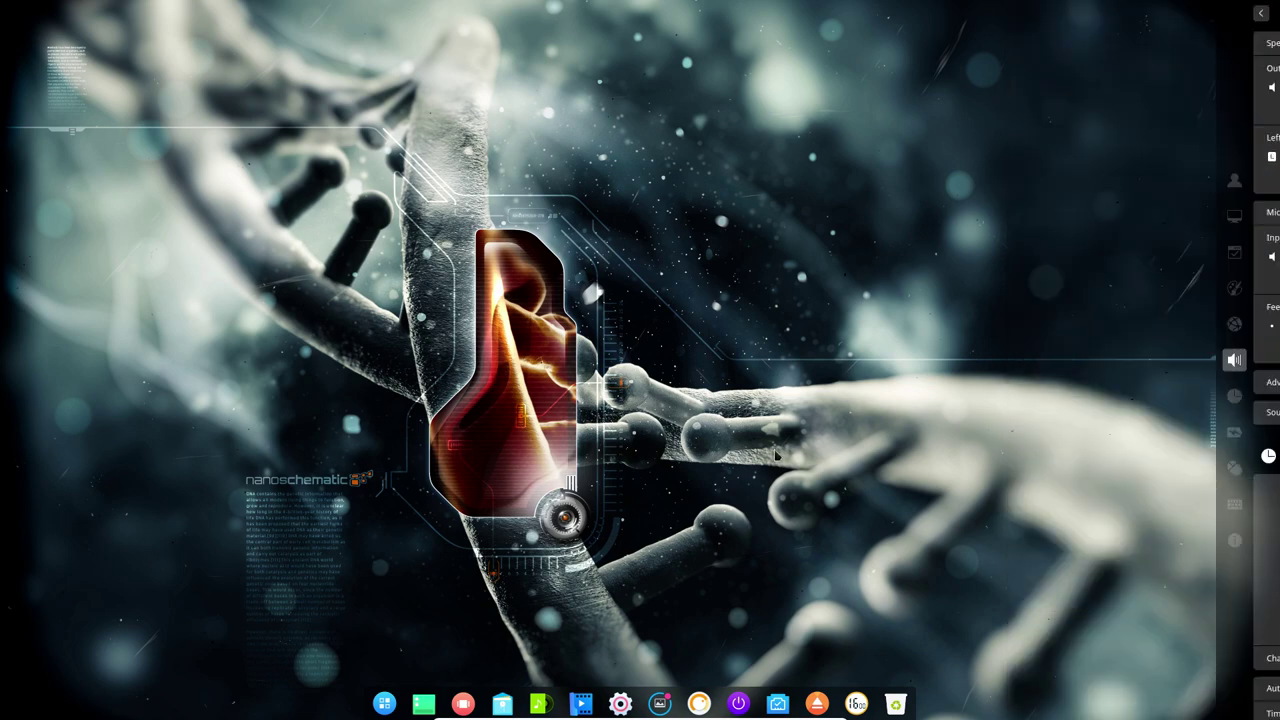